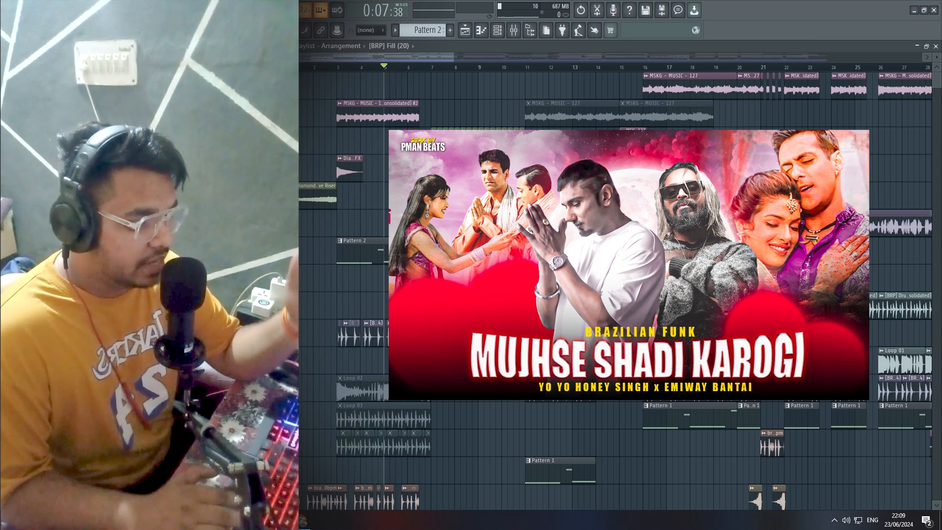
{"action": "left_click", "coordinate": [338, 67]}
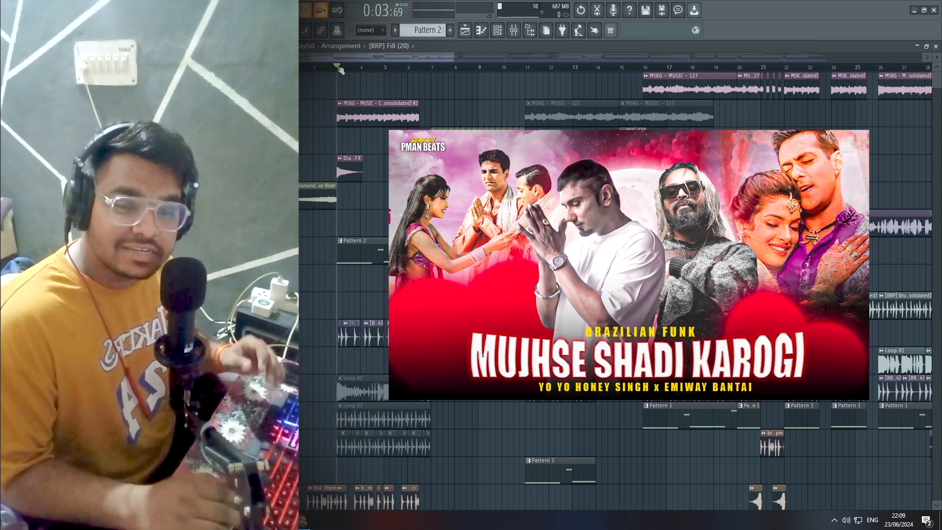
{"action": "left_click", "coordinate": [361, 67]}
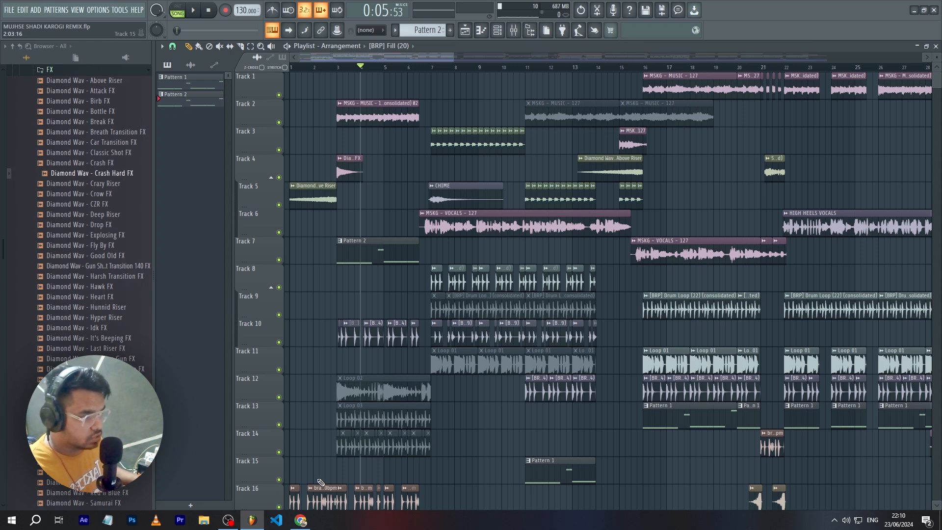
{"action": "left_click", "coordinate": [386, 68]}
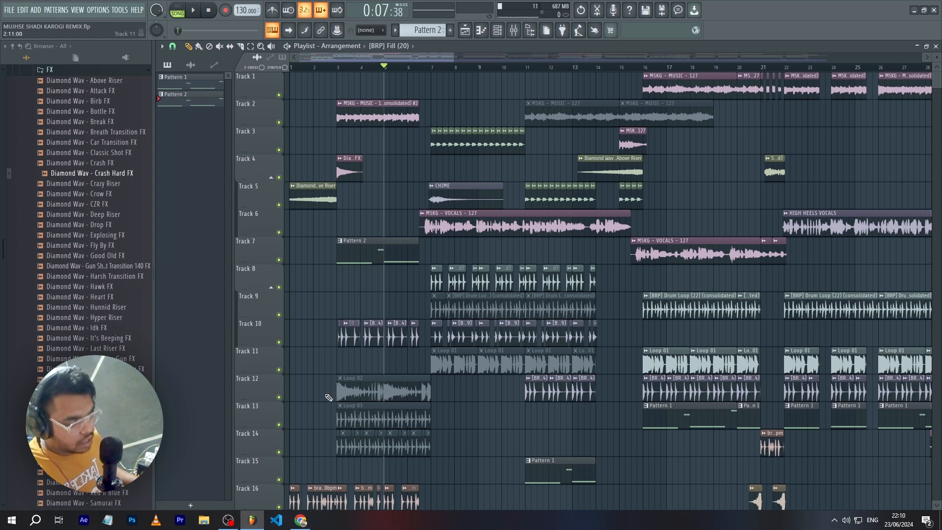
Switch to Tunebat in the browser, search for "mujhse shadi karogi" and look through the key and BPM of the results
{"action": "left_click", "coordinate": [301, 519]}
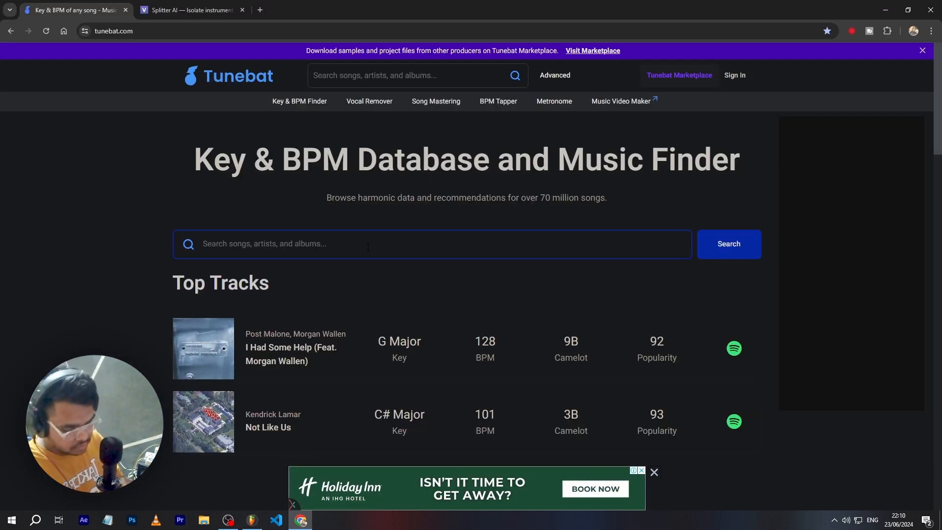
{"action": "type", "text": "muj"}
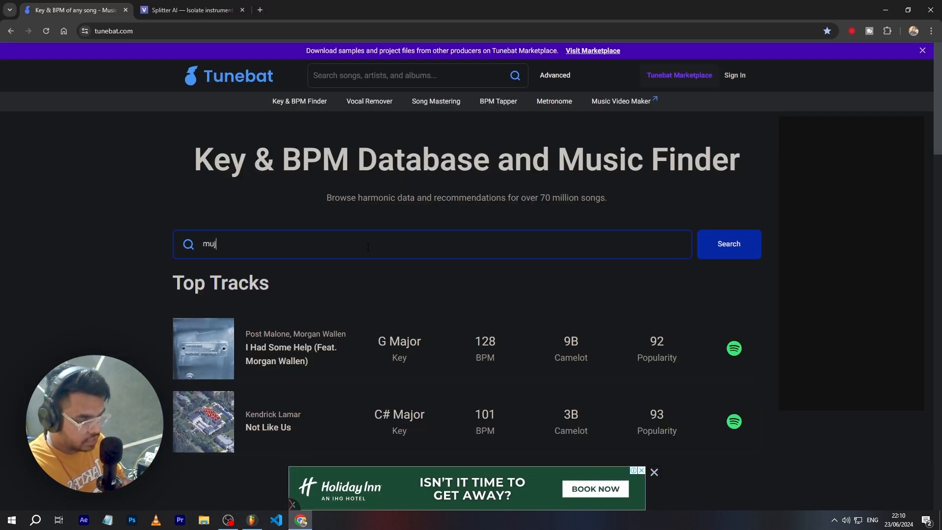
{"action": "type", "text": "hse "}
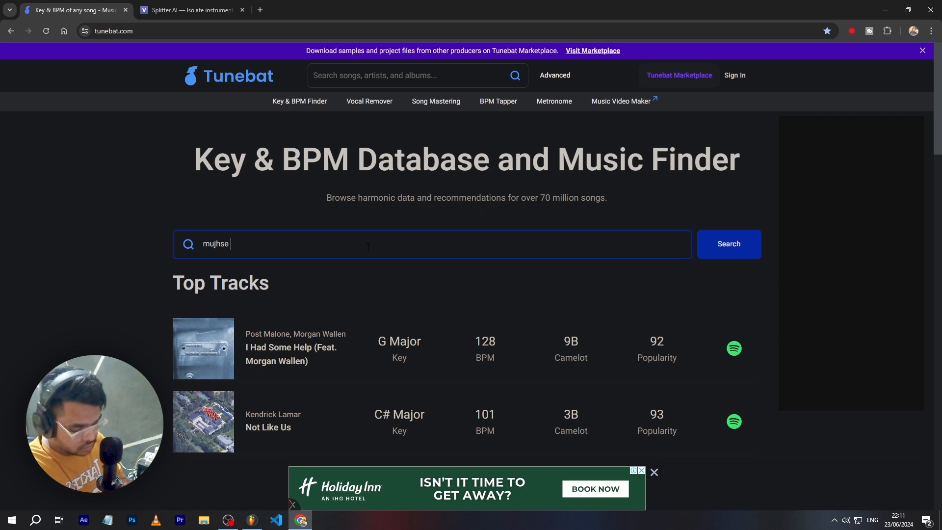
{"action": "type", "text": "shadi "}
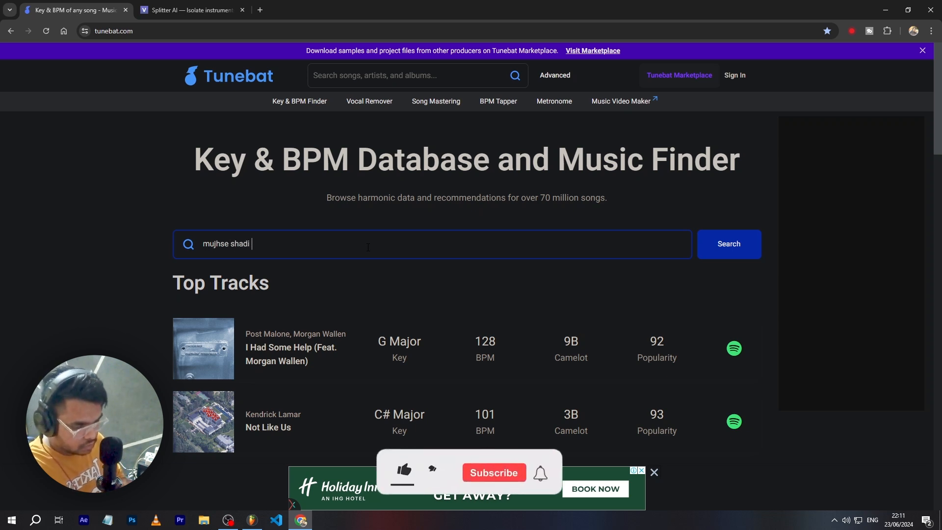
{"action": "type", "text": "karogi"}
{"action": "key", "text": "Return"}
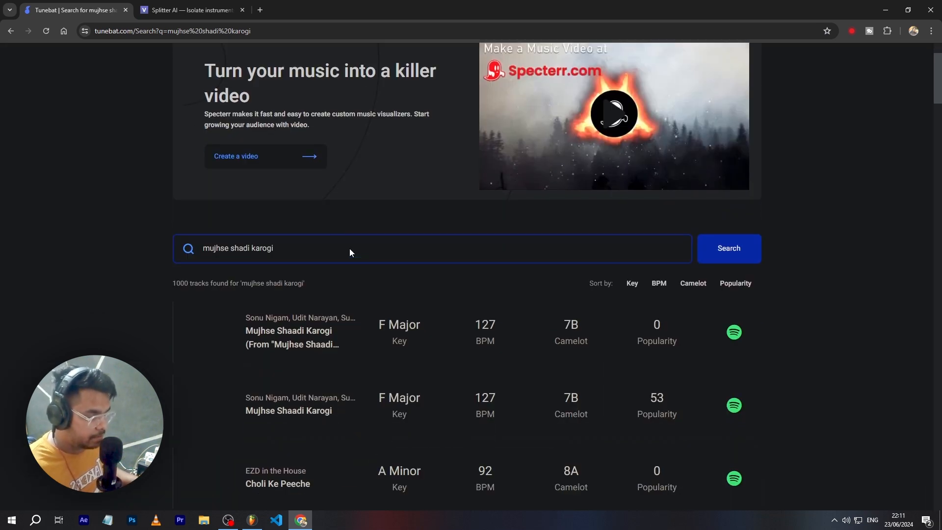
{"action": "scroll", "coordinate": [349, 248], "scroll_direction": "down", "scroll_amount": 2}
{"action": "scroll", "coordinate": [396, 300], "scroll_direction": "down", "scroll_amount": 4}
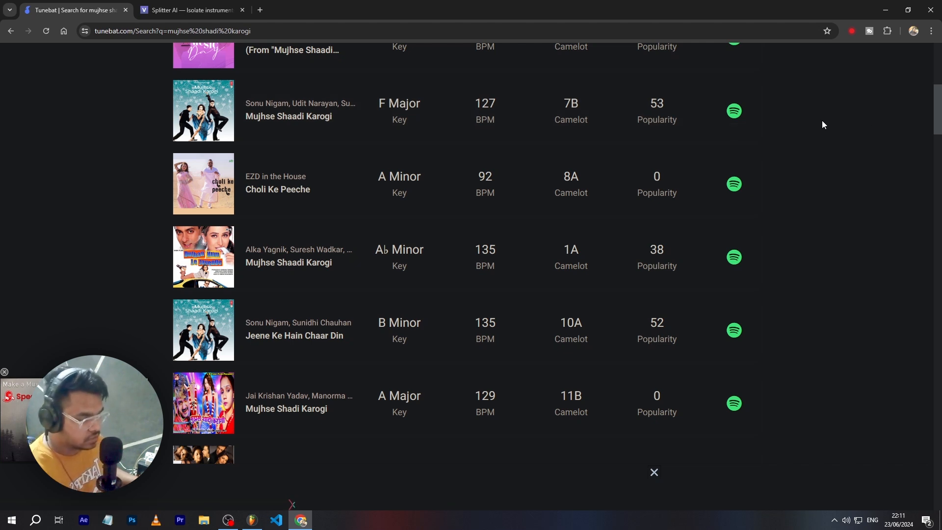
{"action": "scroll", "coordinate": [588, 234], "scroll_direction": "up", "scroll_amount": 2}
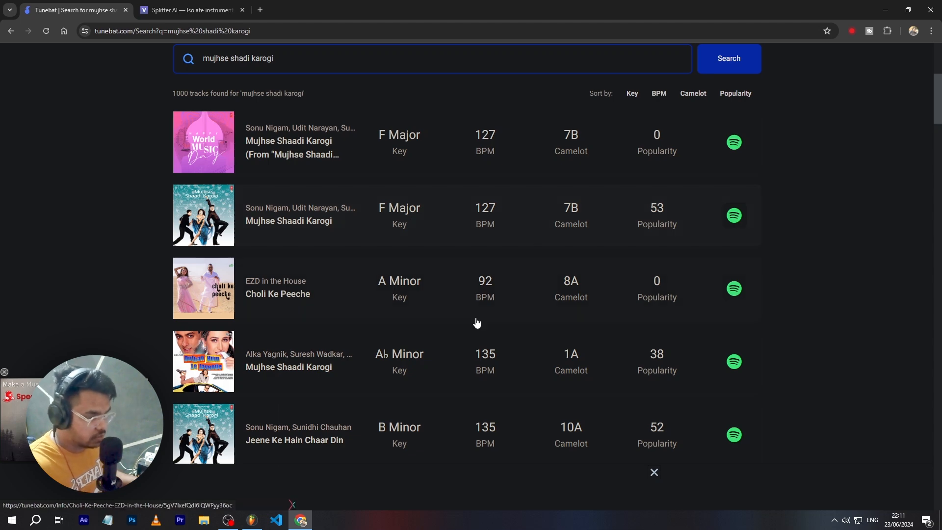
Show the Splitter AI page of vocalremover.org in the browser
{"action": "left_click", "coordinate": [252, 519]}
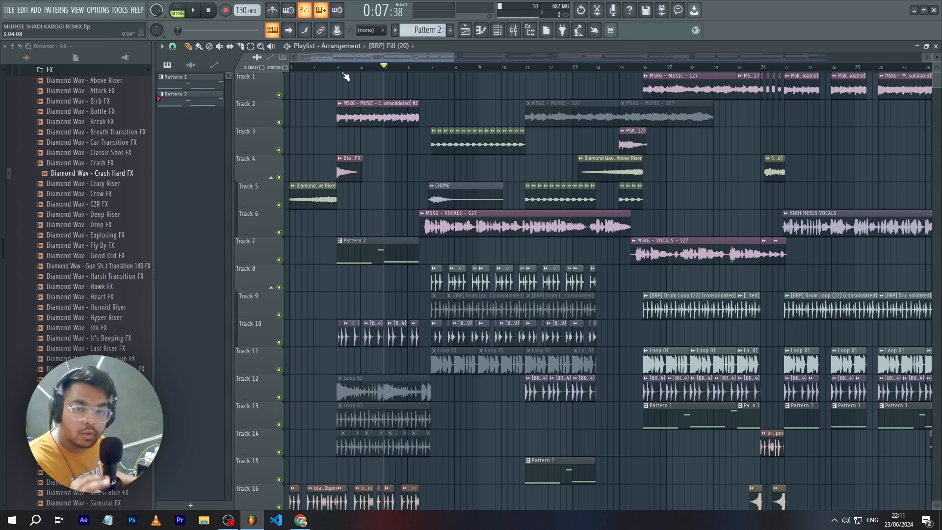
{"action": "key", "text": "alt+Tab"}
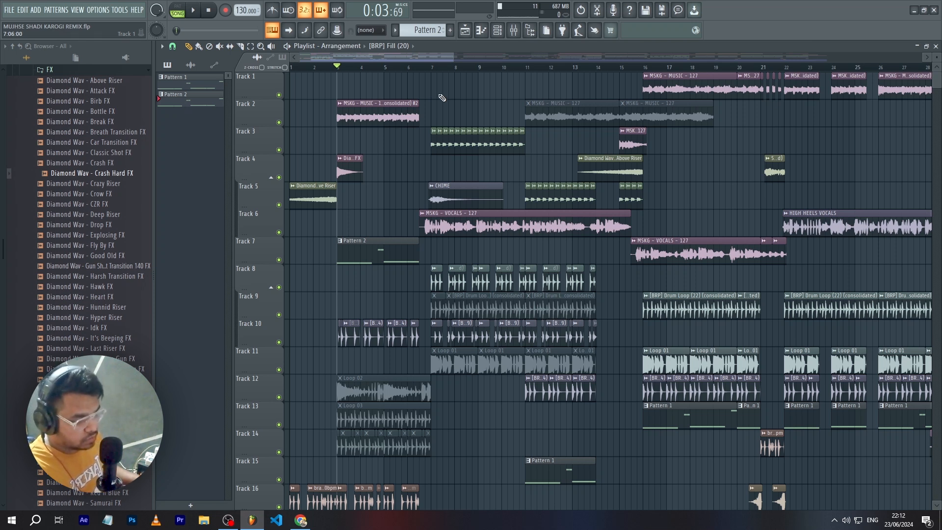
{"action": "left_click", "coordinate": [301, 520]}
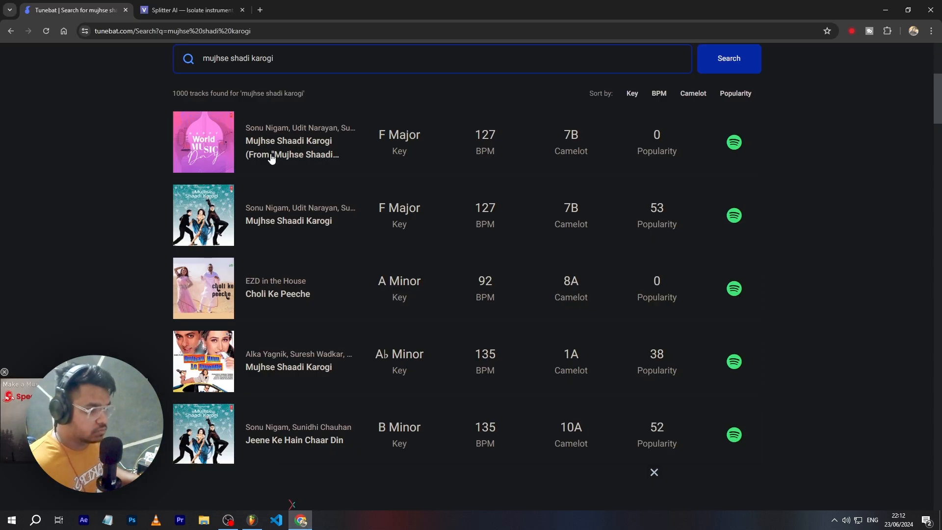
{"action": "left_click", "coordinate": [220, 7]}
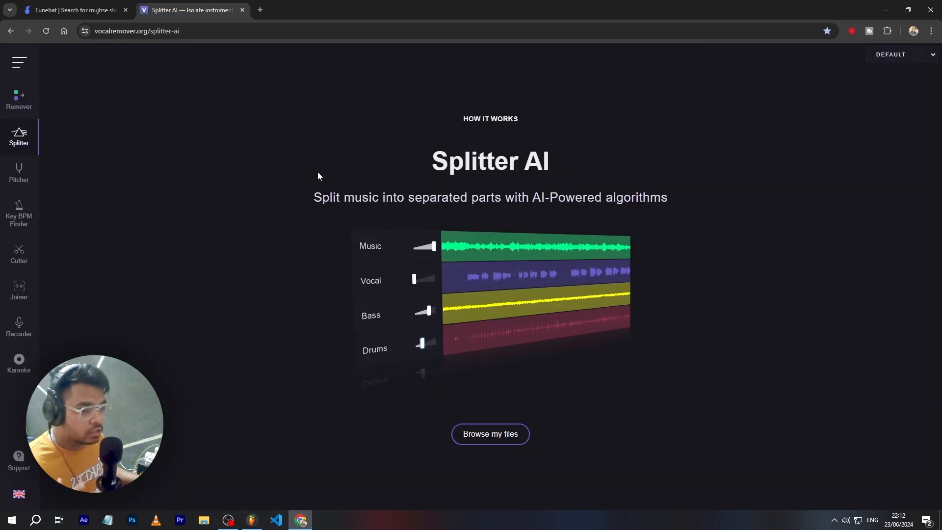
{"action": "left_click_drag", "start_coordinate": [398, 198], "coordinate": [397, 164]}
{"action": "left_click", "coordinate": [397, 165]}
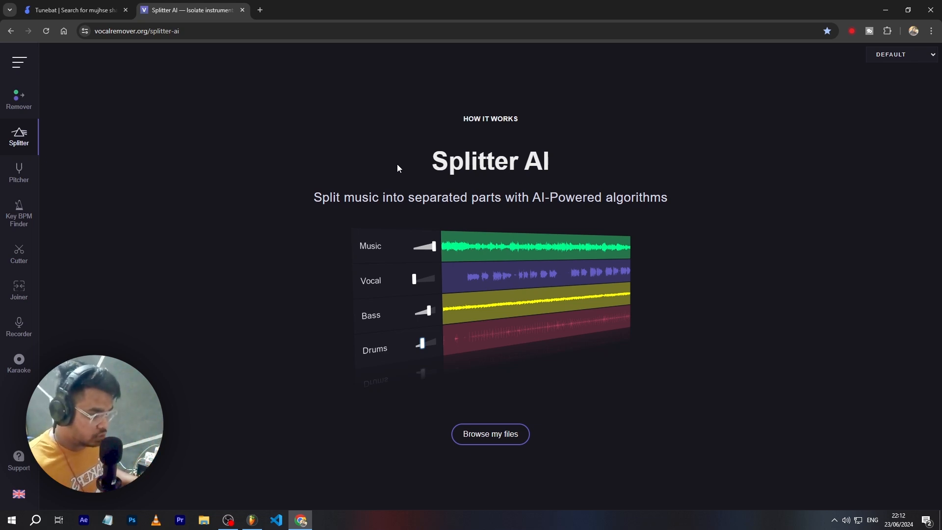
Switch to FL Studio, solo Track 6 and play the start of its MSKG vocals clip
{"action": "left_click", "coordinate": [251, 520]}
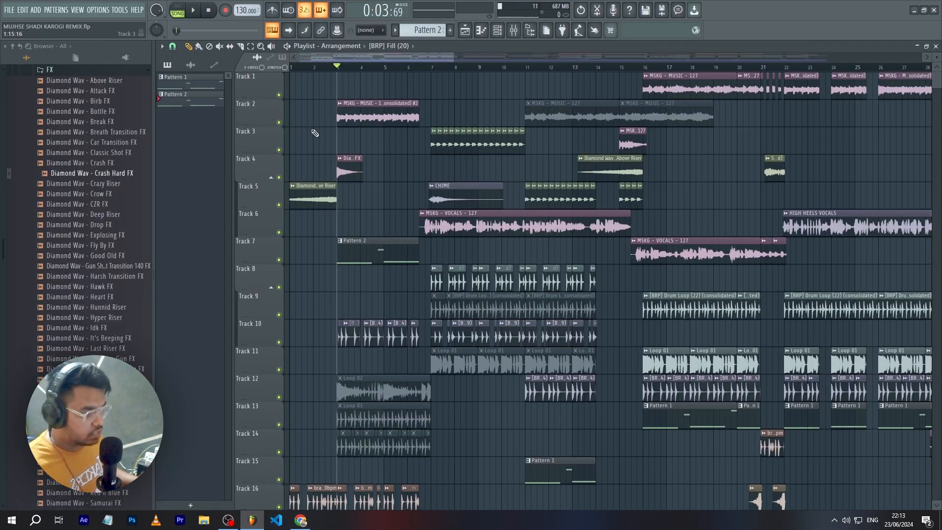
{"action": "right_click", "coordinate": [278, 232]}
{"action": "left_click", "coordinate": [426, 67]}
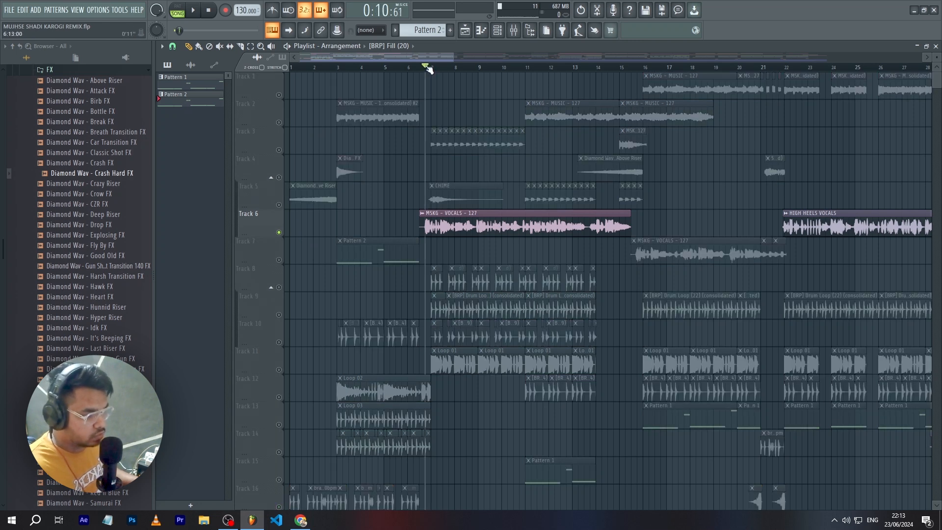
{"action": "key", "text": "space"}
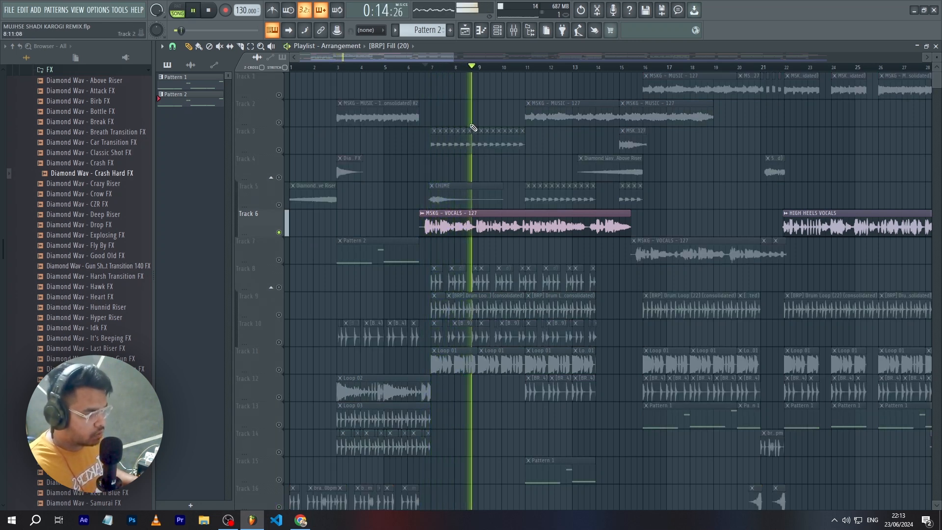
{"action": "key", "text": "space"}
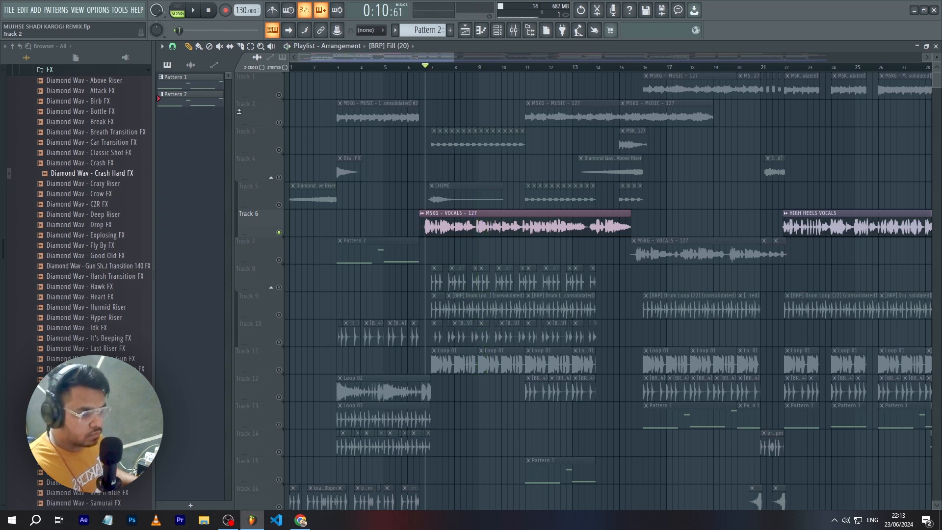
Solo Track 2 to play its MSKG music clip from bar 3, and unmute all tracks after stopping
{"action": "left_click", "coordinate": [264, 112]}
{"action": "left_click", "coordinate": [338, 67]}
{"action": "key", "text": "space"}
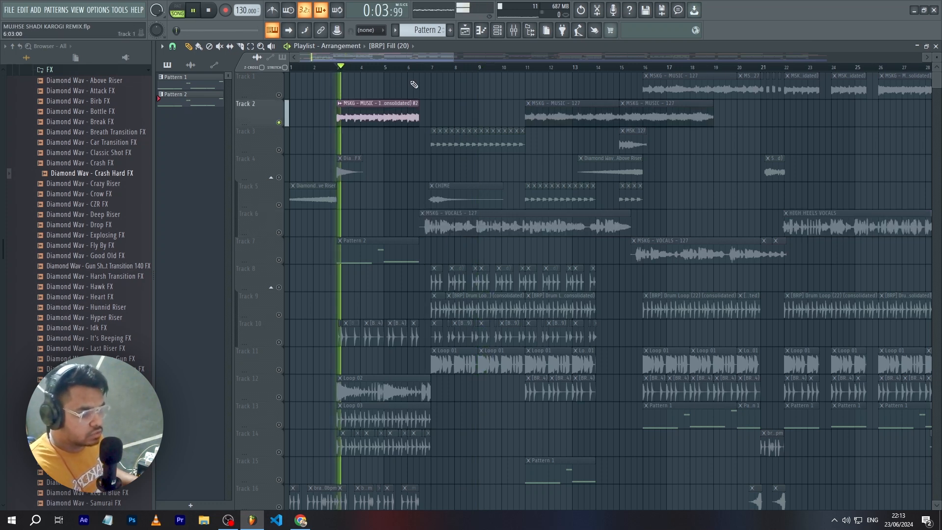
{"action": "key", "text": "space"}
{"action": "right_click", "coordinate": [279, 123]}
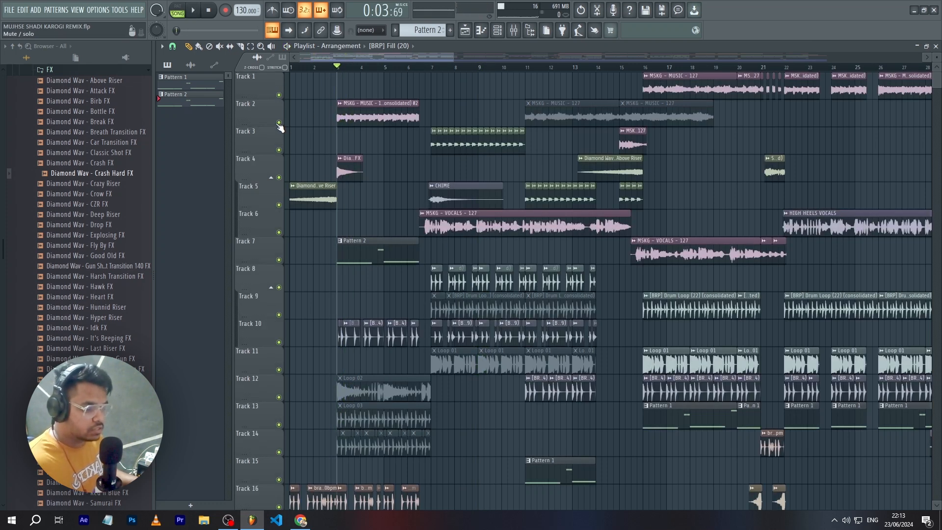
Switch back to the Splitter AI page in the browser
{"action": "left_click", "coordinate": [301, 521]}
{"action": "key", "text": "alt+Tab"}
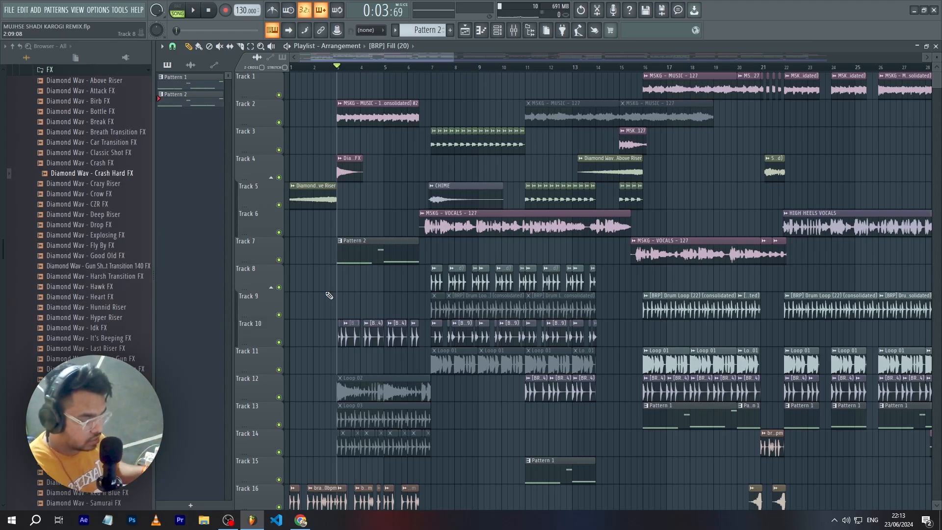
{"action": "left_click", "coordinate": [300, 520]}
{"action": "left_click_drag", "start_coordinate": [552, 162], "coordinate": [402, 164]}
{"action": "left_click", "coordinate": [402, 164]}
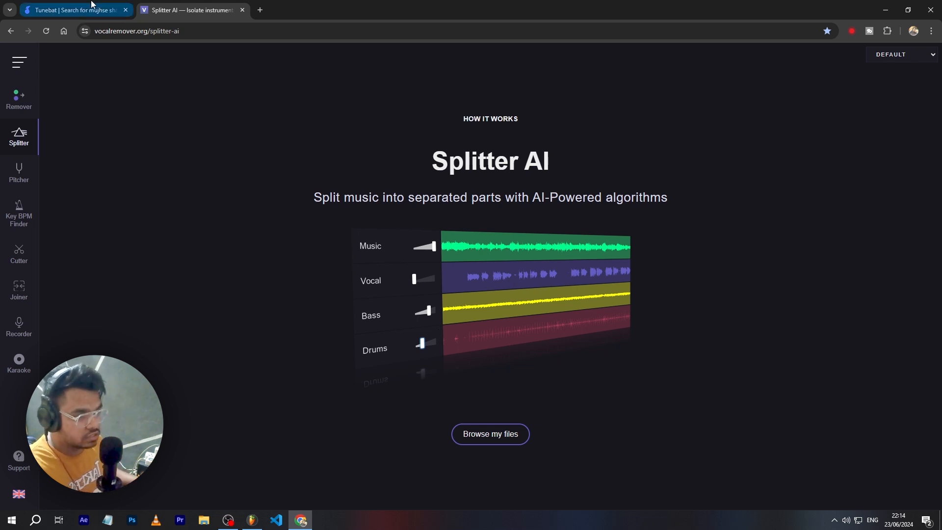
Search Tunebat for "emiway bantai" and look through the BPM and key of the artist's tracks
{"action": "left_click", "coordinate": [73, 10]}
{"action": "triple_click", "coordinate": [333, 59]}
{"action": "type", "text": "emiway bantai"}
{"action": "key", "text": "Return"}
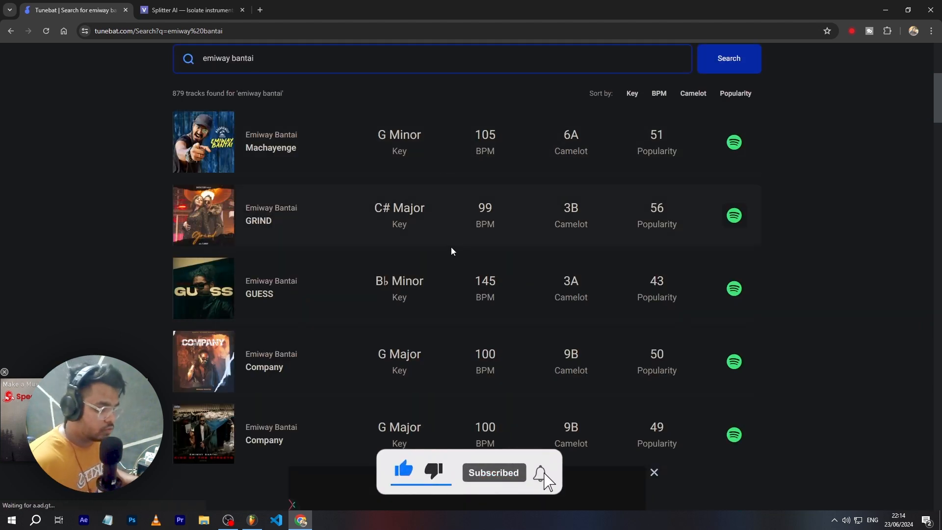
{"action": "scroll", "coordinate": [481, 149], "scroll_direction": "down", "scroll_amount": 8}
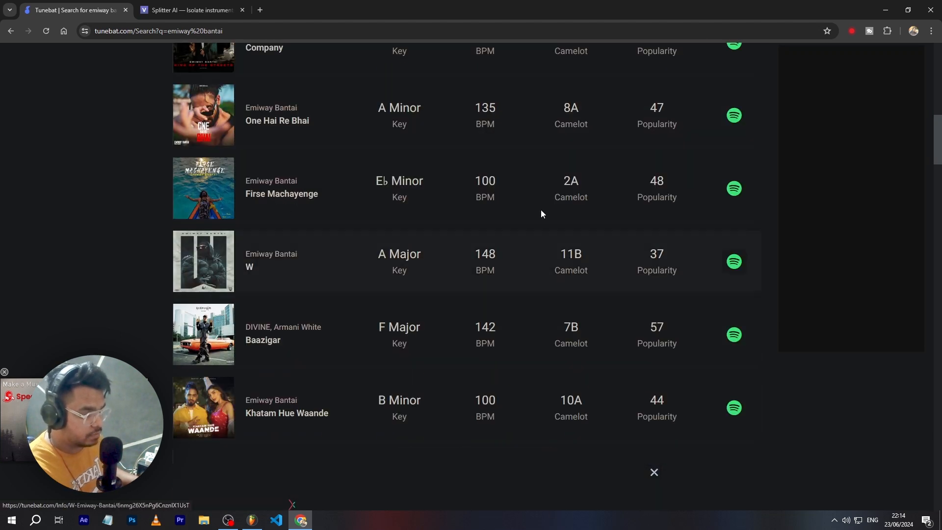
{"action": "scroll", "coordinate": [510, 199], "scroll_direction": "up", "scroll_amount": 2}
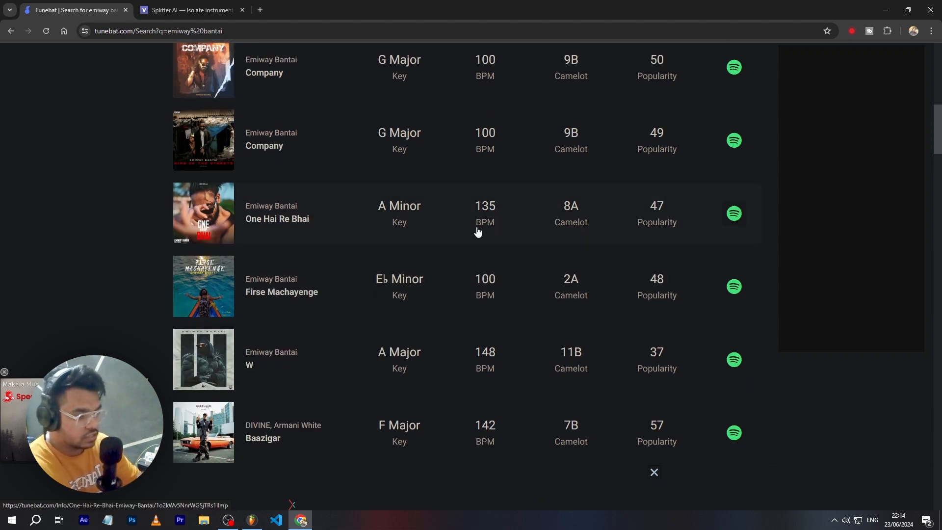
Switch to FL Studio and examine the whole playlist arrangement, including the vocal clips further along the timeline
{"action": "left_click", "coordinate": [252, 519]}
{"action": "scroll", "coordinate": [492, 343], "scroll_direction": "down", "scroll_amount": 5}
{"action": "scroll", "coordinate": [536, 245], "scroll_direction": "up", "scroll_amount": 5}
{"action": "scroll", "coordinate": [535, 245], "scroll_direction": "down", "scroll_amount": 5}
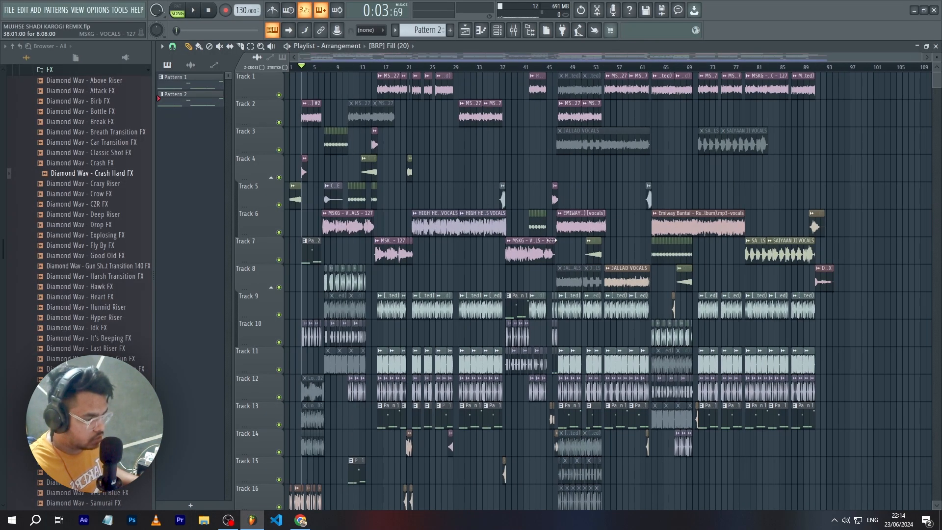
{"action": "scroll", "coordinate": [328, 279], "scroll_direction": "up", "scroll_amount": 3}
Return to the Tunebat results for "emiway bantai" in the browser and compare the tracks' keys and BPMs
{"action": "left_click", "coordinate": [300, 520]}
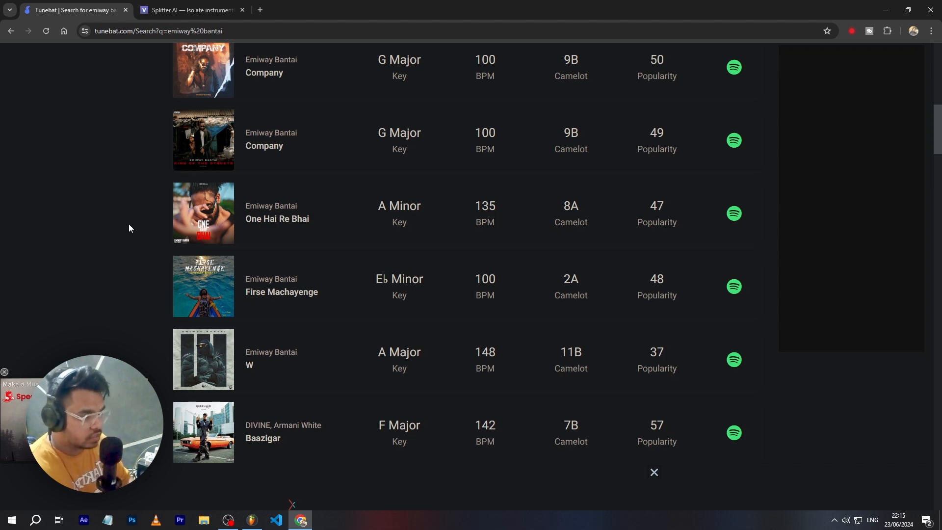
{"action": "scroll", "coordinate": [129, 224], "scroll_direction": "up", "scroll_amount": 7}
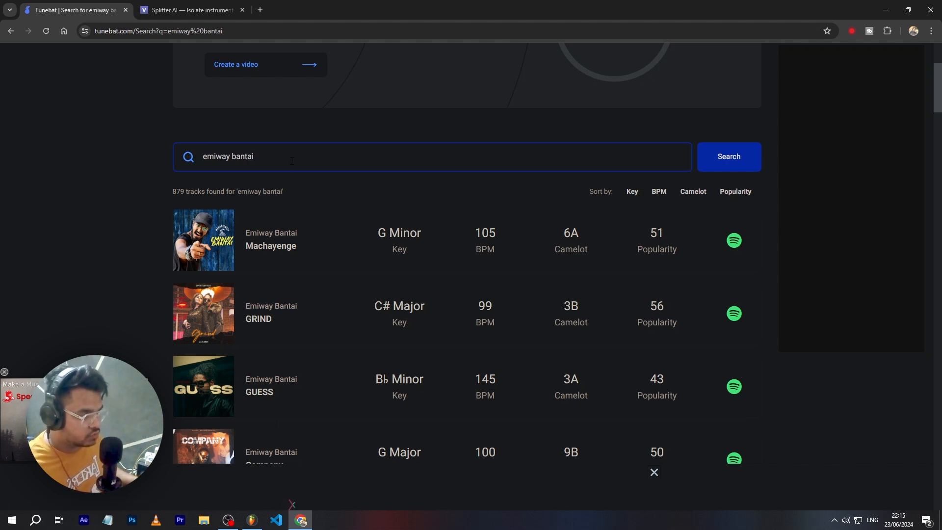
{"action": "scroll", "coordinate": [292, 166], "scroll_direction": "down", "scroll_amount": 2}
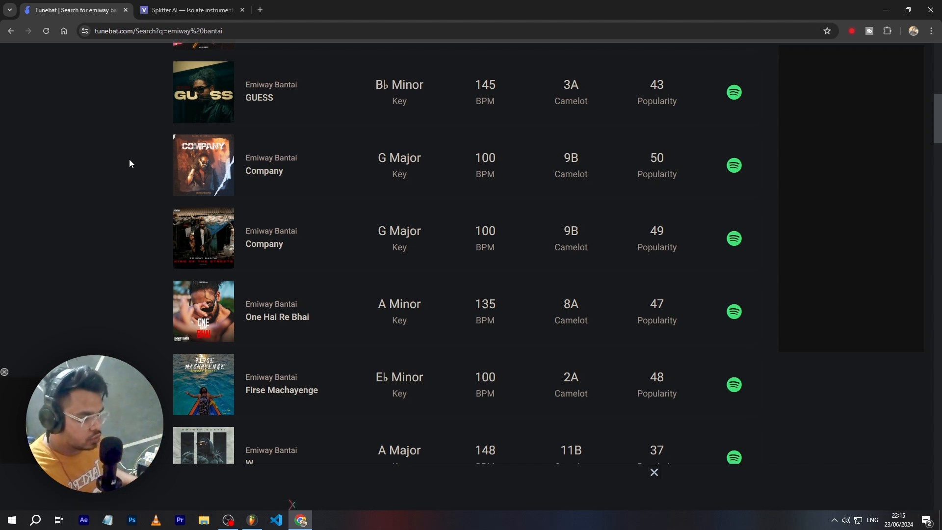
{"action": "scroll", "coordinate": [120, 238], "scroll_direction": "up", "scroll_amount": 8}
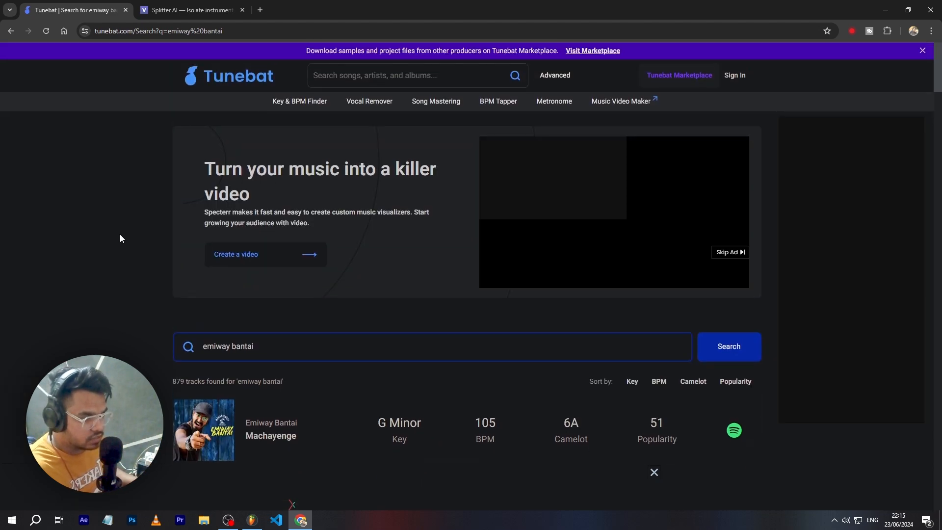
{"action": "scroll", "coordinate": [119, 238], "scroll_direction": "down", "scroll_amount": 8}
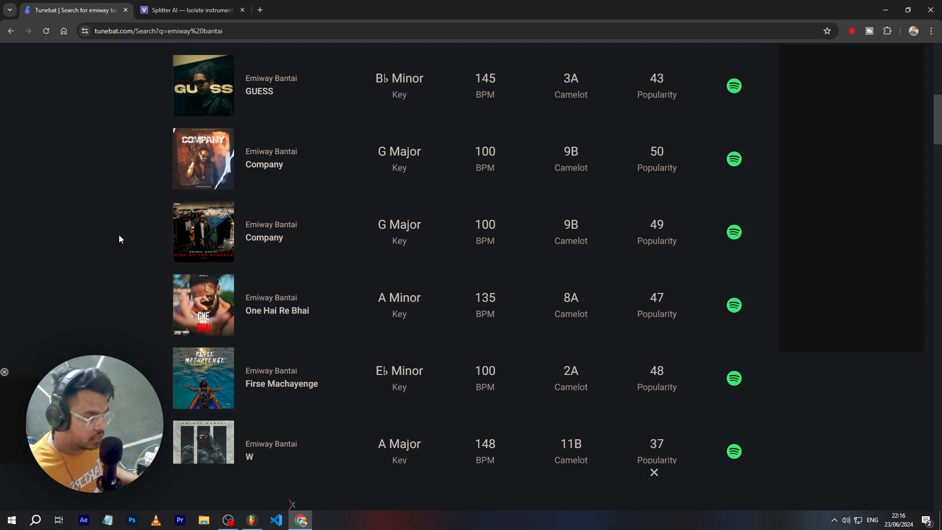
{"action": "scroll", "coordinate": [158, 286], "scroll_direction": "down", "scroll_amount": 2}
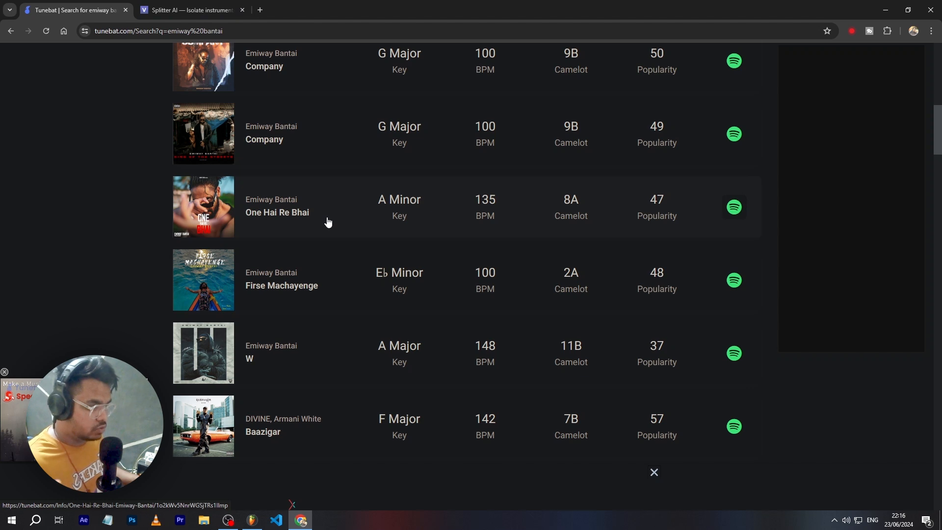
Show the Splitter AI page once more and switch back to the FL Studio project
{"action": "key", "text": "ctrl+Tab"}
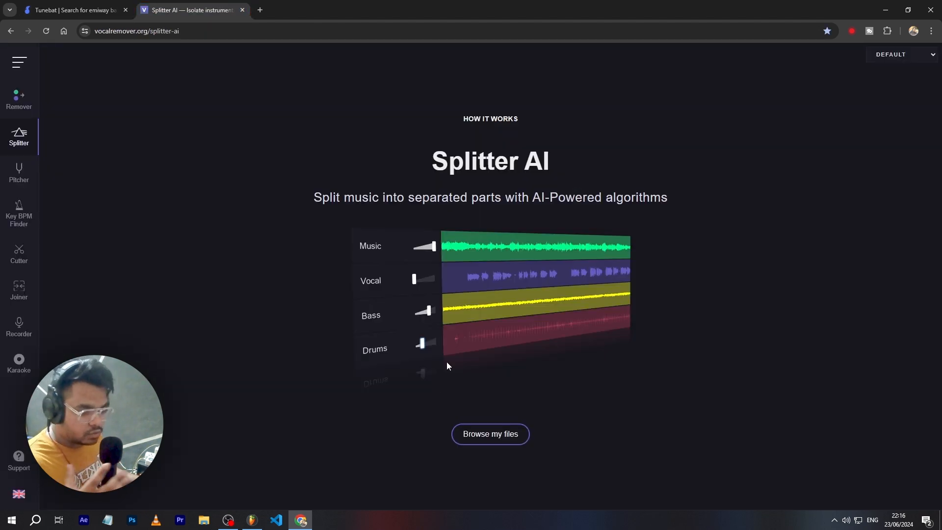
{"action": "left_click", "coordinate": [252, 520]}
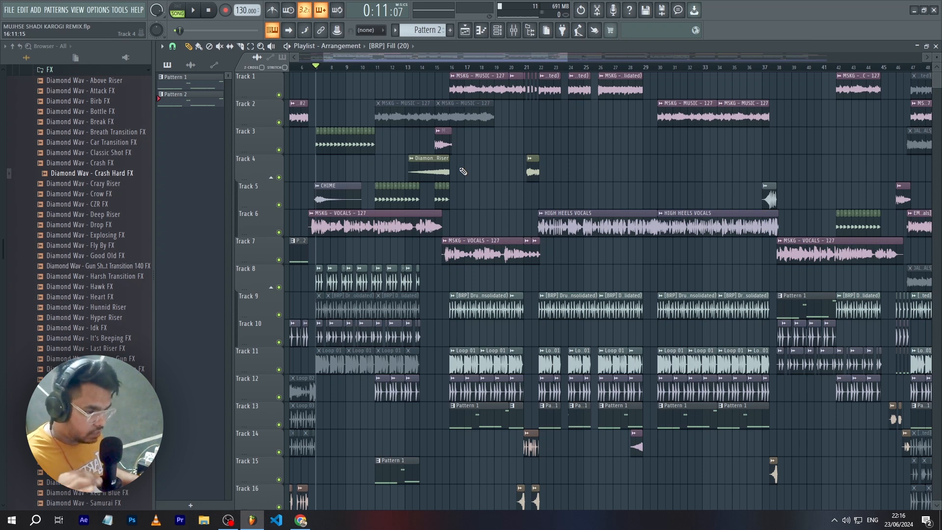
{"action": "scroll", "coordinate": [319, 158], "scroll_direction": "up", "scroll_amount": 4}
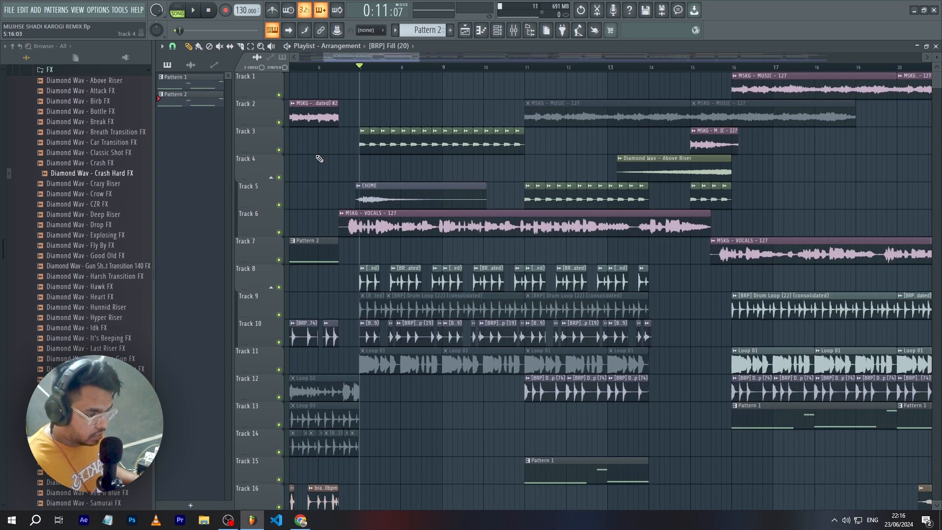
{"action": "scroll", "coordinate": [319, 159], "scroll_direction": "down", "scroll_amount": 4}
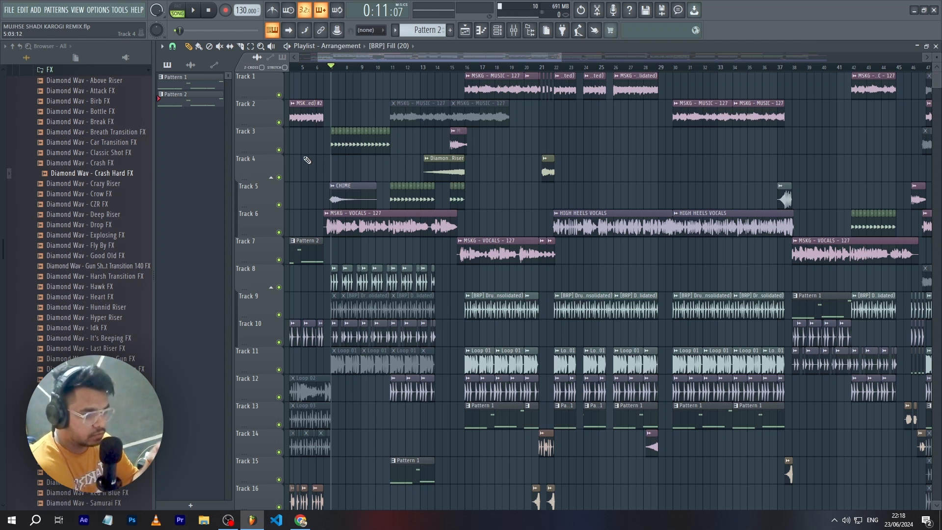
Switch to the browser and search Google in a new tab for "bpm according to genre"
{"action": "left_click", "coordinate": [300, 520]}
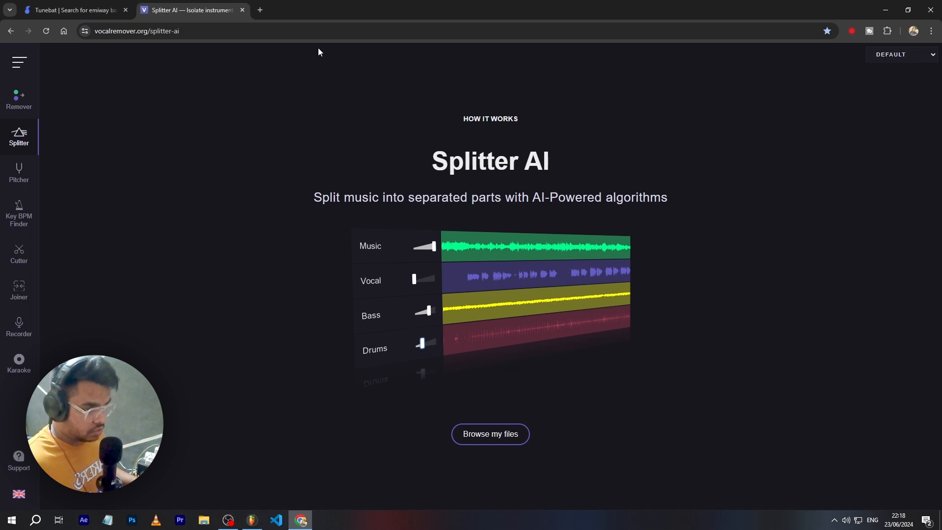
{"action": "left_click", "coordinate": [258, 9]}
{"action": "type", "text": "bpm accordingh to"}
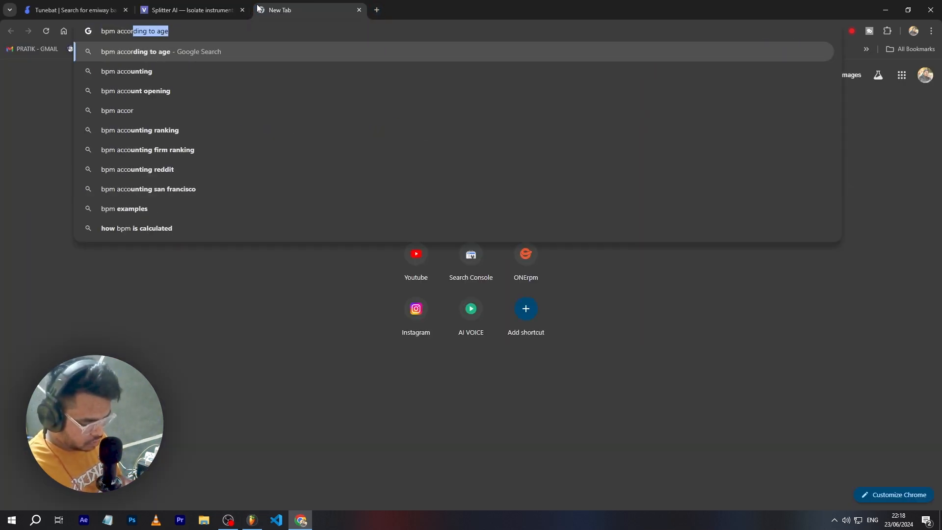
{"action": "key", "text": "BackSpace"}
{"action": "key", "text": "BackSpace"}
{"action": "key", "text": "BackSpace"}
{"action": "key", "text": "BackSpace"}
{"action": "key", "text": "BackSpace"}
{"action": "type", "text": "to genre"}
{"action": "key", "text": "Return"}
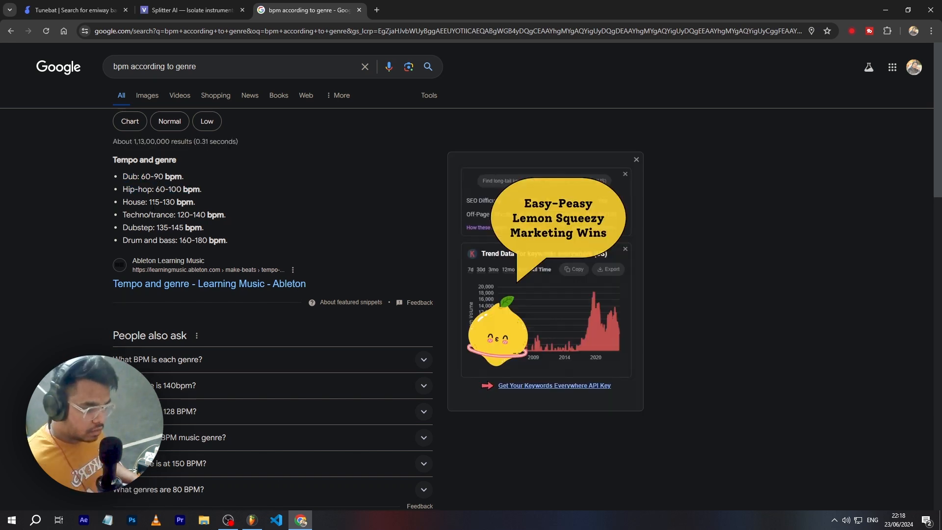
Read through the tempo and genre list in the search results, highlighting the House entry and the whole list
{"action": "double_click", "coordinate": [153, 202]}
{"action": "left_click", "coordinate": [153, 202]}
{"action": "double_click", "coordinate": [169, 202]}
{"action": "left_click", "coordinate": [204, 202]}
{"action": "left_click_drag", "start_coordinate": [229, 242], "coordinate": [137, 148]}
{"action": "left_click", "coordinate": [137, 149]}
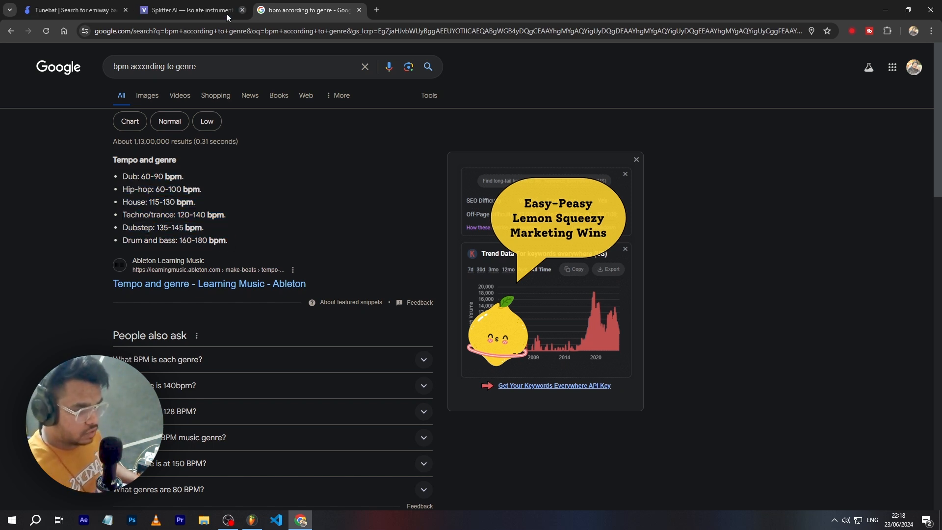
Switch back to FL Studio and examine the drum loop tracks in the playlist, from the intro onwards
{"action": "left_click", "coordinate": [251, 519]}
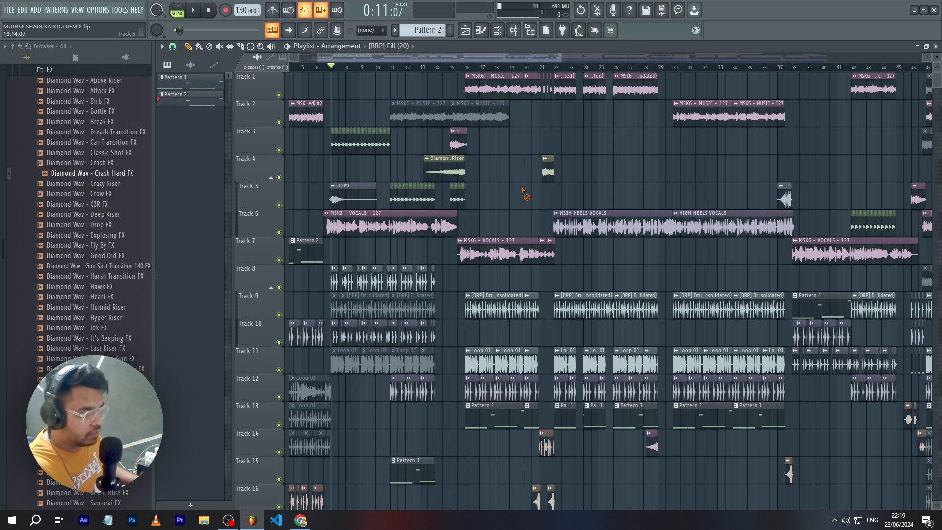
{"action": "scroll", "coordinate": [363, 211], "scroll_direction": "down", "scroll_amount": 2}
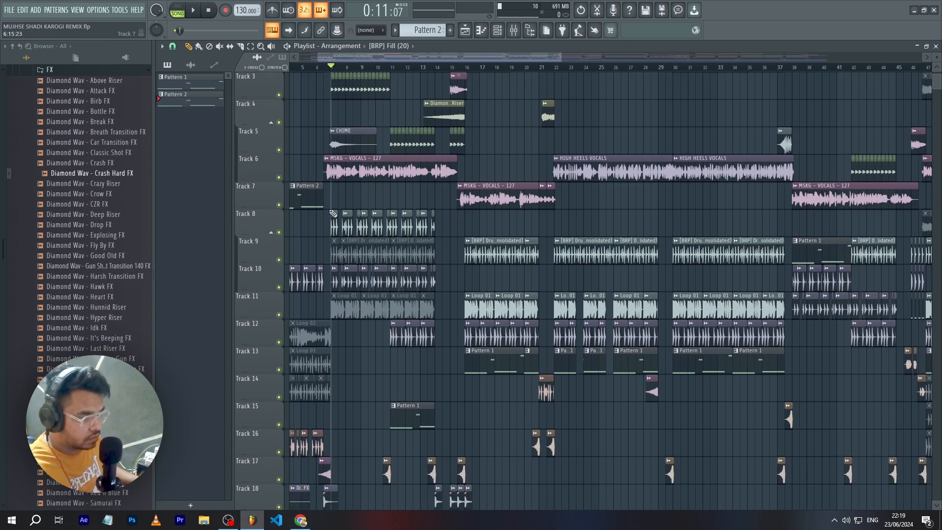
{"action": "scroll", "coordinate": [333, 211], "scroll_direction": "up", "scroll_amount": 3}
{"action": "scroll", "coordinate": [349, 218], "scroll_direction": "down", "scroll_amount": 3}
{"action": "scroll", "coordinate": [357, 245], "scroll_direction": "down", "scroll_amount": 1}
{"action": "scroll", "coordinate": [357, 246], "scroll_direction": "up", "scroll_amount": 3}
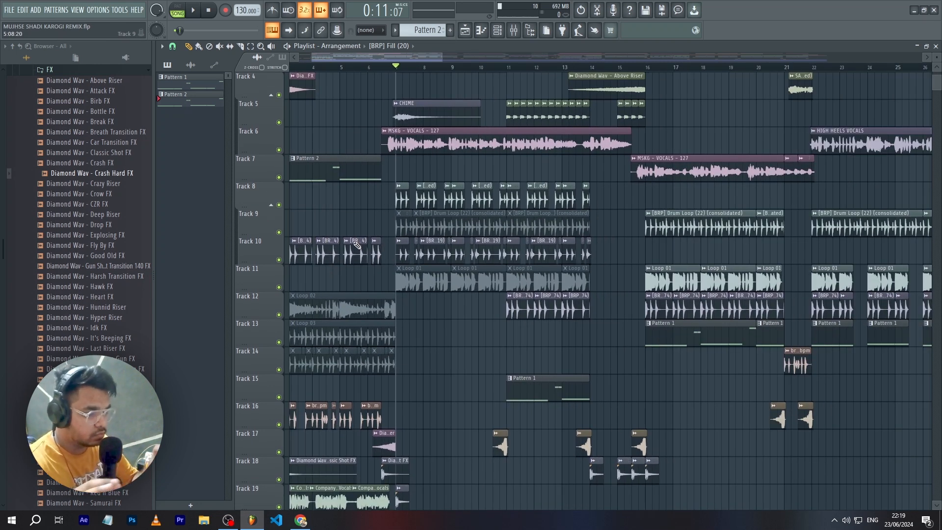
{"action": "scroll", "coordinate": [341, 222], "scroll_direction": "left", "scroll_amount": 1}
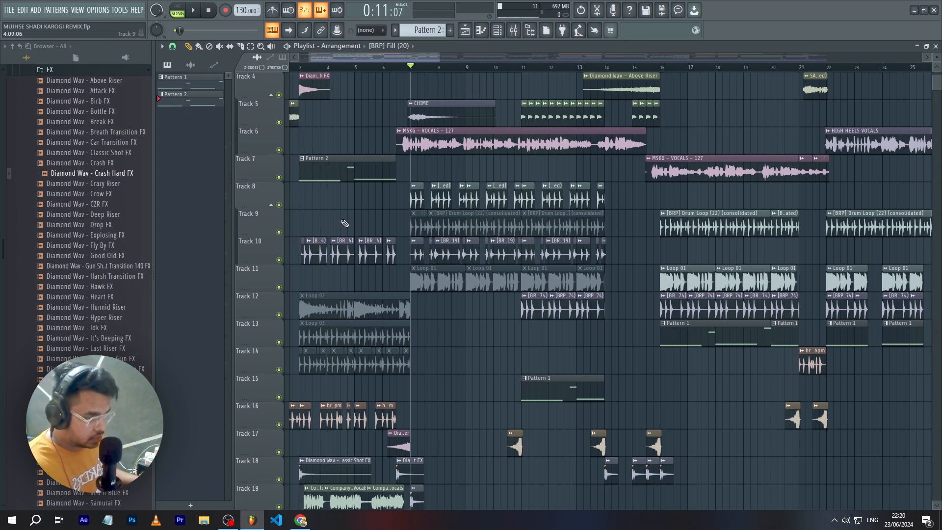
{"action": "scroll", "coordinate": [346, 224], "scroll_direction": "down", "scroll_amount": 2}
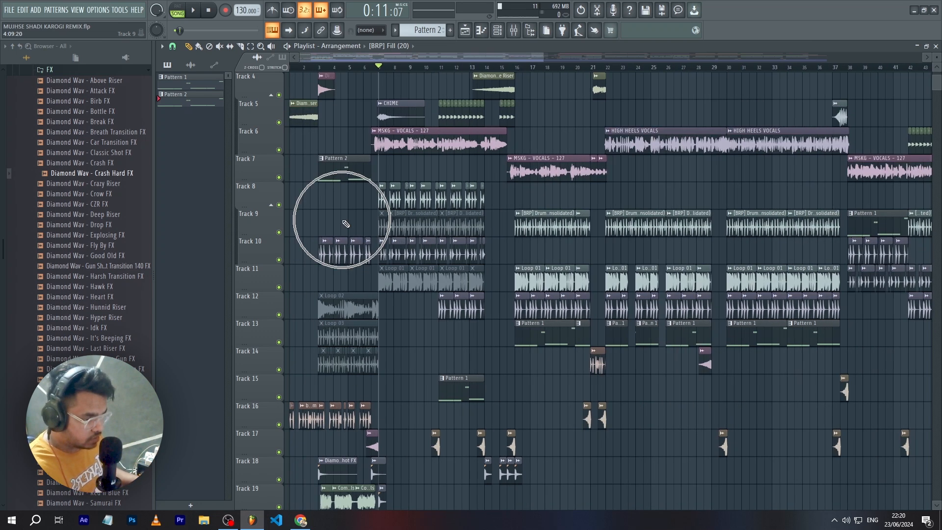
{"action": "scroll", "coordinate": [311, 231], "scroll_direction": "up", "scroll_amount": 4}
{"action": "scroll", "coordinate": [324, 231], "scroll_direction": "down", "scroll_amount": 2}
{"action": "scroll", "coordinate": [325, 231], "scroll_direction": "up", "scroll_amount": 2}
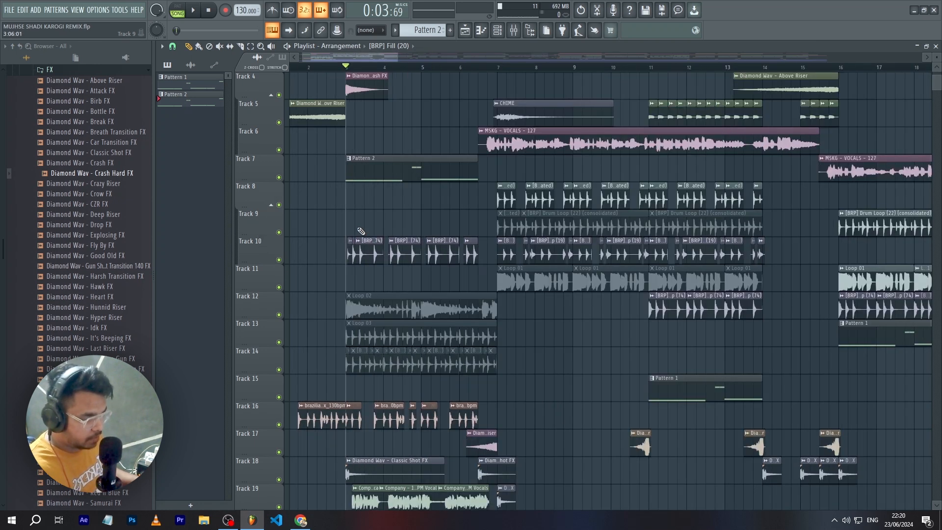
Solo Track 10, play its intro drum loops from bar 3, and unsolo it again
{"action": "right_click", "coordinate": [279, 259]}
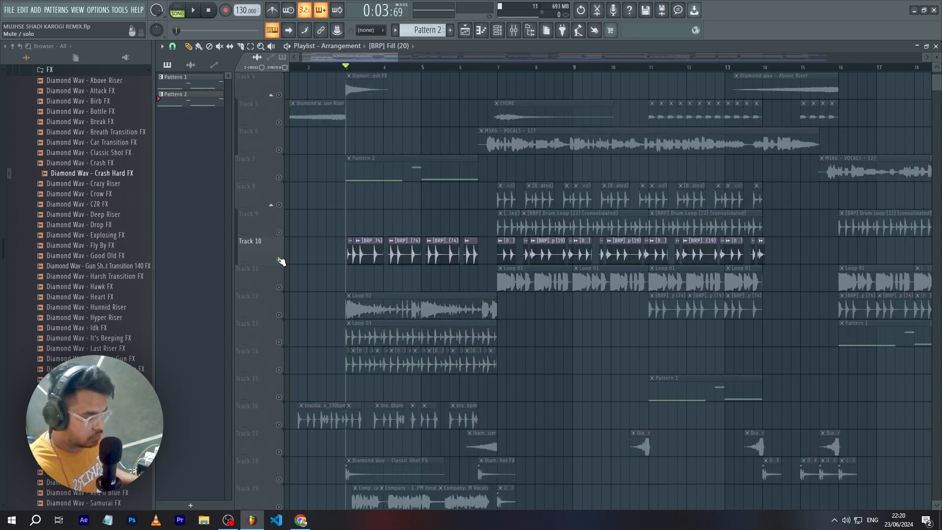
{"action": "key", "text": "space"}
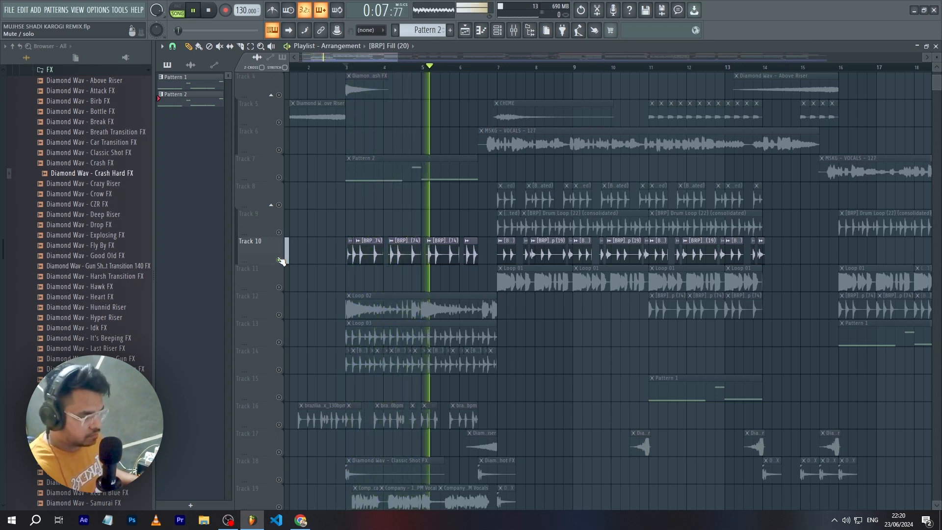
{"action": "right_click", "coordinate": [279, 260]}
{"action": "key", "text": "space"}
{"action": "scroll", "coordinate": [443, 246], "scroll_direction": "up", "scroll_amount": 2}
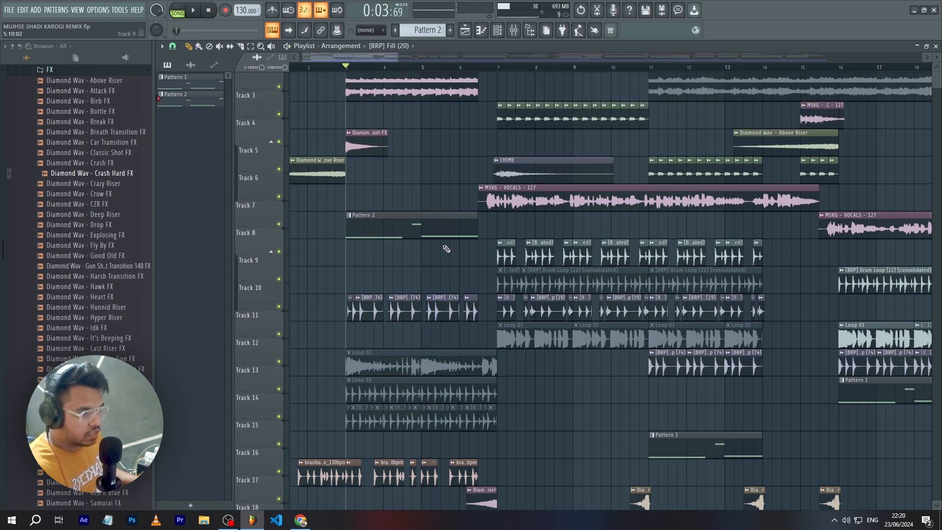
Solo Track 10 again, play the intro from bar 3, and unmute Tracks 12, 13 and 14 alongside it
{"action": "right_click", "coordinate": [279, 98]}
{"action": "scroll", "coordinate": [403, 152], "scroll_direction": "down", "scroll_amount": 3}
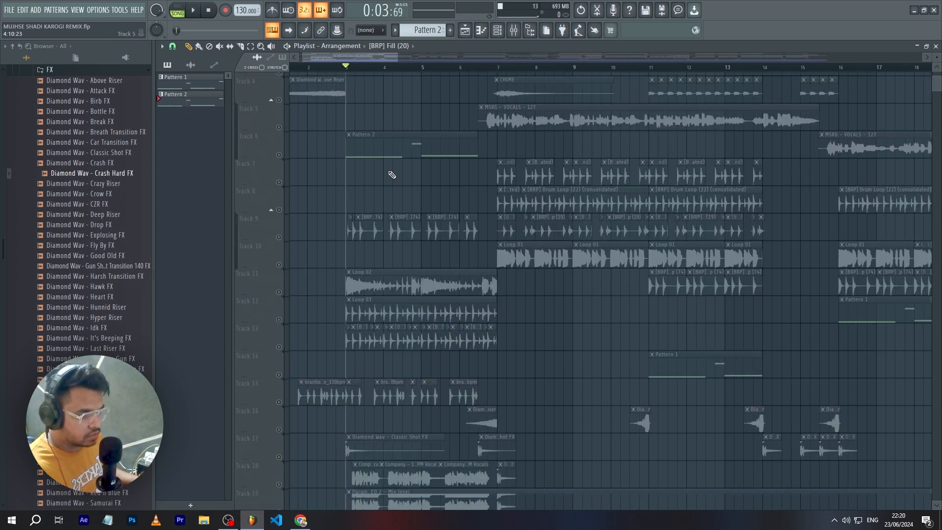
{"action": "right_click", "coordinate": [279, 232]}
{"action": "key", "text": "space"}
{"action": "left_click", "coordinate": [279, 287]}
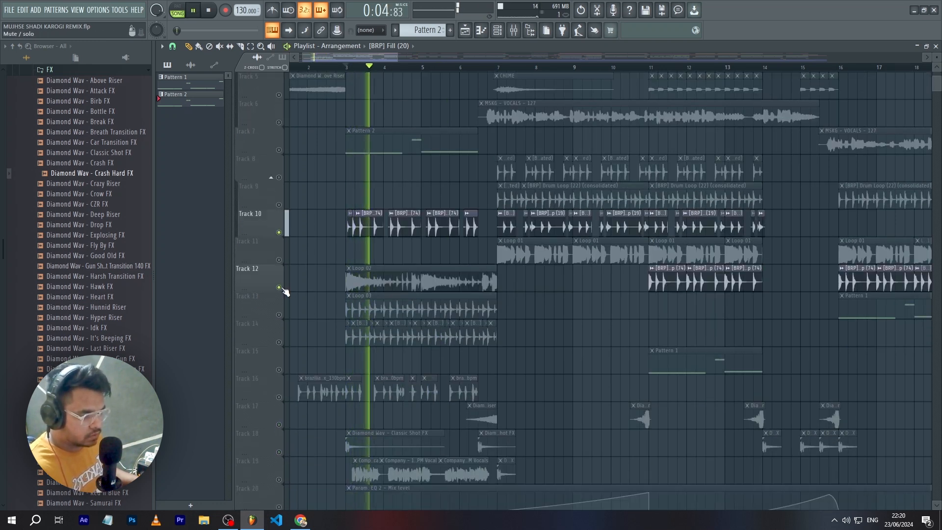
{"action": "left_click", "coordinate": [279, 314]}
{"action": "key", "text": "space"}
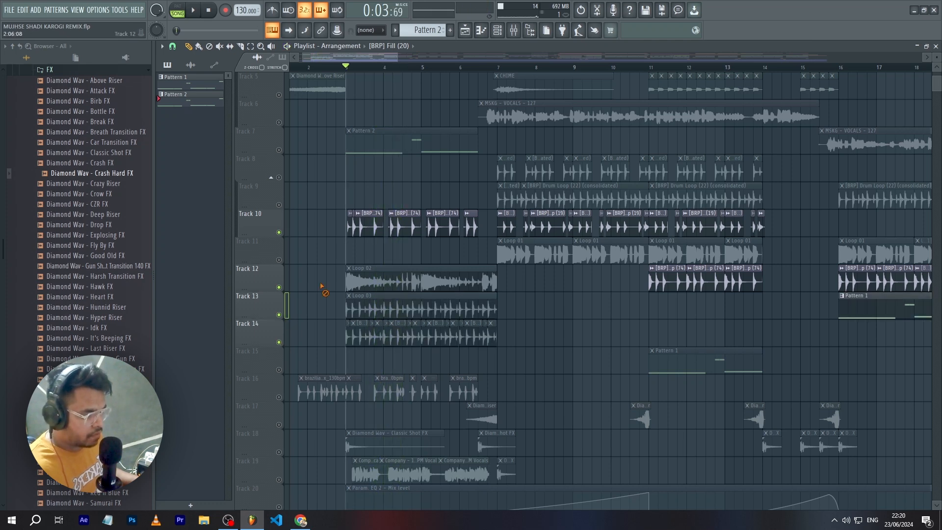
Solo only Track 10 and listen briefly to its intro drum loop once more
{"action": "right_click", "coordinate": [279, 232]}
{"action": "key", "text": "space"}
{"action": "key", "text": "space"}
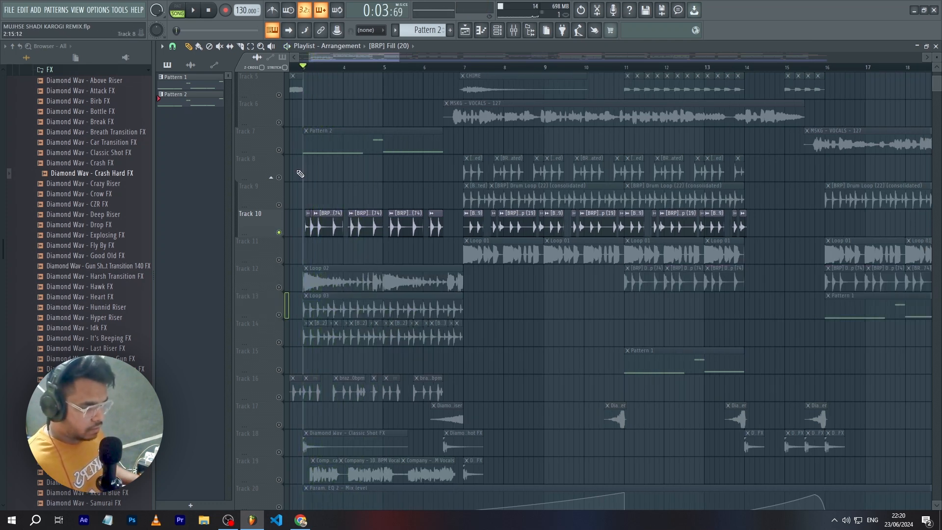
Solo Track 8, play its drum clips from bar 7, and unsolo the track
{"action": "right_click", "coordinate": [279, 177]}
{"action": "left_click", "coordinate": [465, 67]}
{"action": "key", "text": "space"}
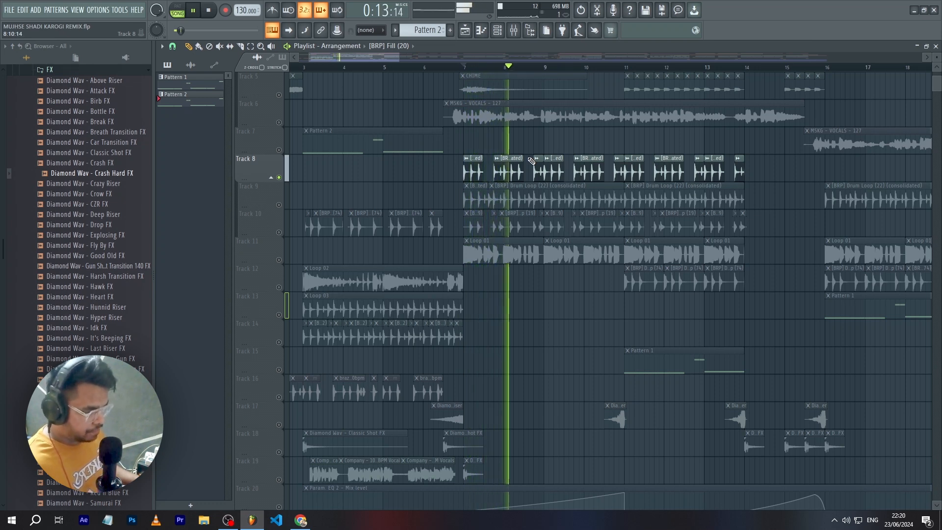
{"action": "key", "text": "space"}
{"action": "right_click", "coordinate": [279, 177]}
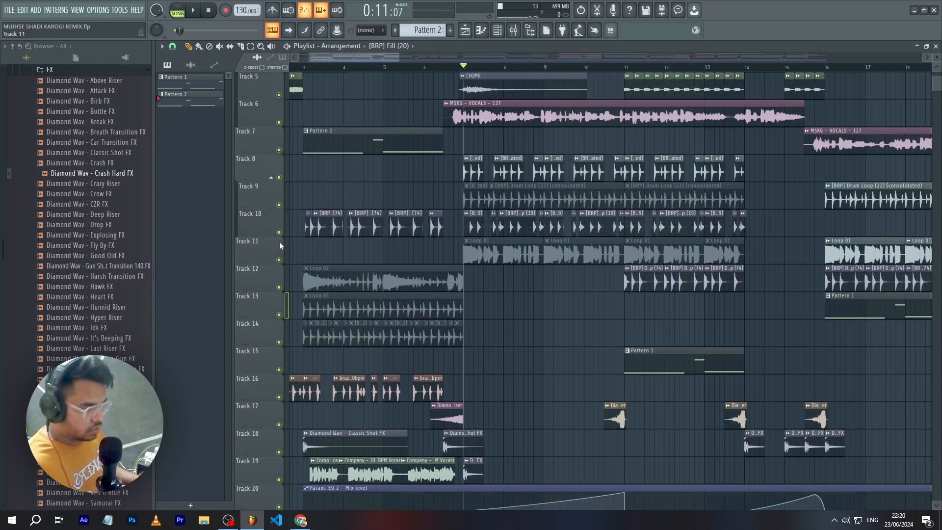
Solo Track 10 from bar 7 to hear its drum loops, restore all tracks, and stop playback
{"action": "right_click", "coordinate": [279, 232]}
{"action": "key", "text": "space"}
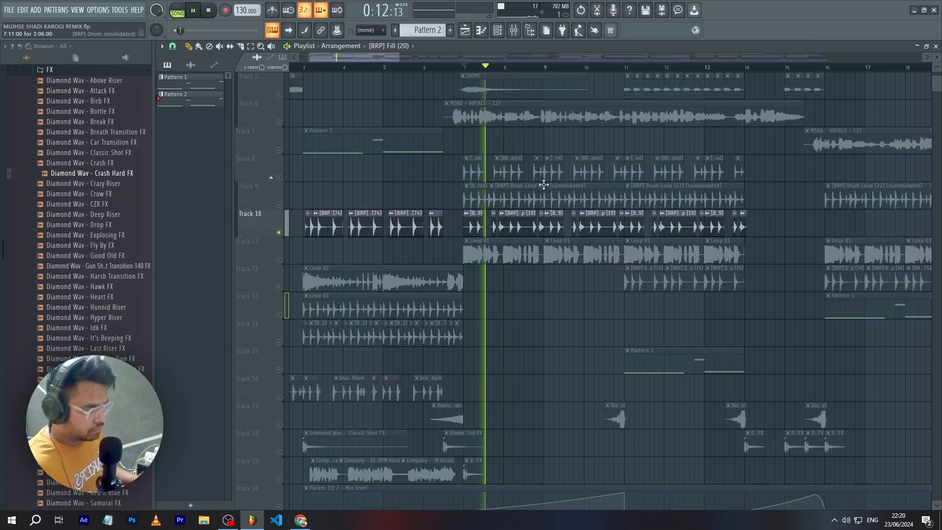
{"action": "right_click", "coordinate": [280, 232]}
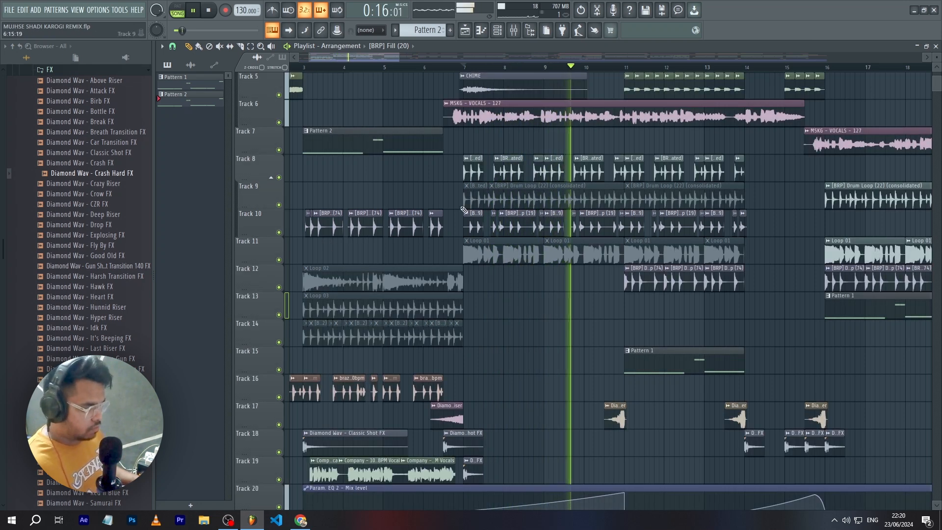
{"action": "scroll", "coordinate": [455, 229], "scroll_direction": "down", "scroll_amount": 3}
{"action": "key", "text": "space"}
Solo Track 16 and play its Brazilian beatbox clips from bar 3
{"action": "scroll", "coordinate": [446, 249], "scroll_direction": "down", "scroll_amount": 3}
{"action": "scroll", "coordinate": [462, 253], "scroll_direction": "up", "scroll_amount": 1}
{"action": "scroll", "coordinate": [456, 252], "scroll_direction": "up", "scroll_amount": 3}
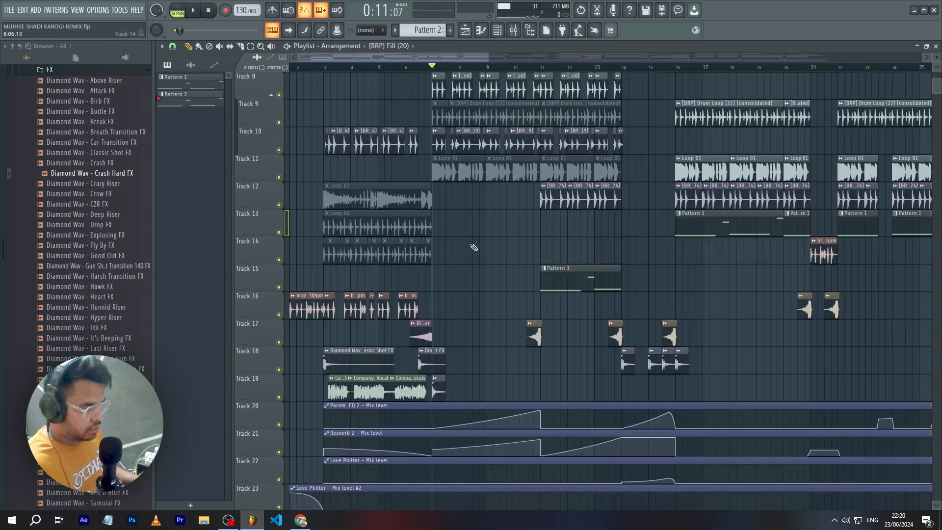
{"action": "scroll", "coordinate": [290, 317], "scroll_direction": "up", "scroll_amount": 2}
{"action": "right_click", "coordinate": [279, 314]}
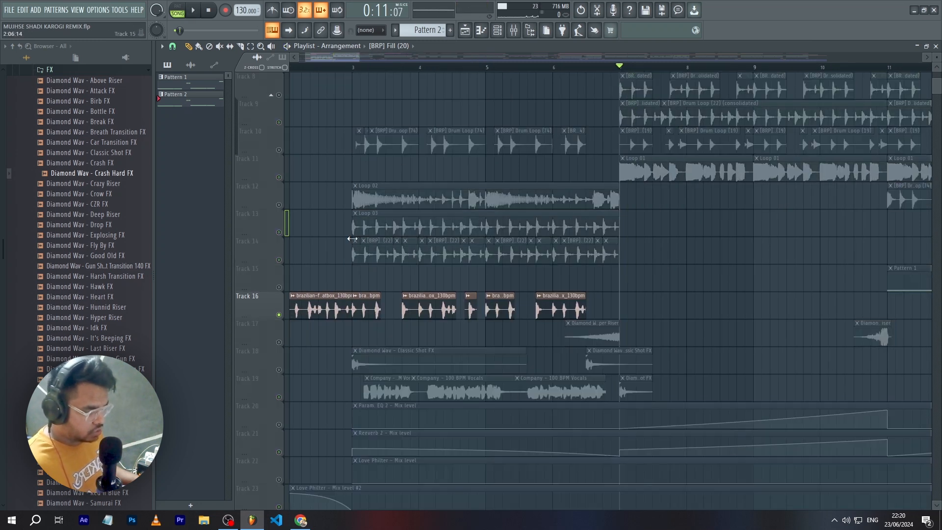
{"action": "left_click", "coordinate": [355, 67]}
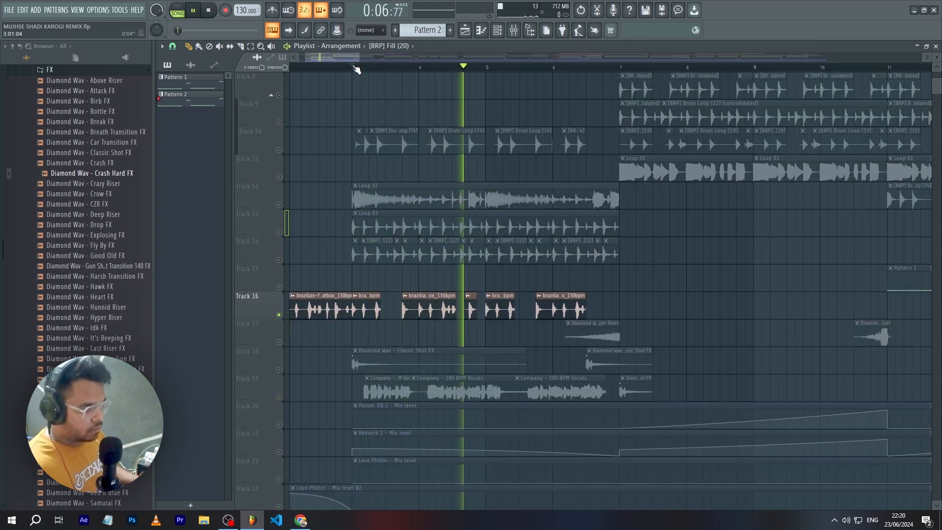
{"action": "key", "text": "space"}
Solo Track 9 and play its consolidated drum loop from the drop at bar 16
{"action": "scroll", "coordinate": [282, 288], "scroll_direction": "down", "scroll_amount": 3}
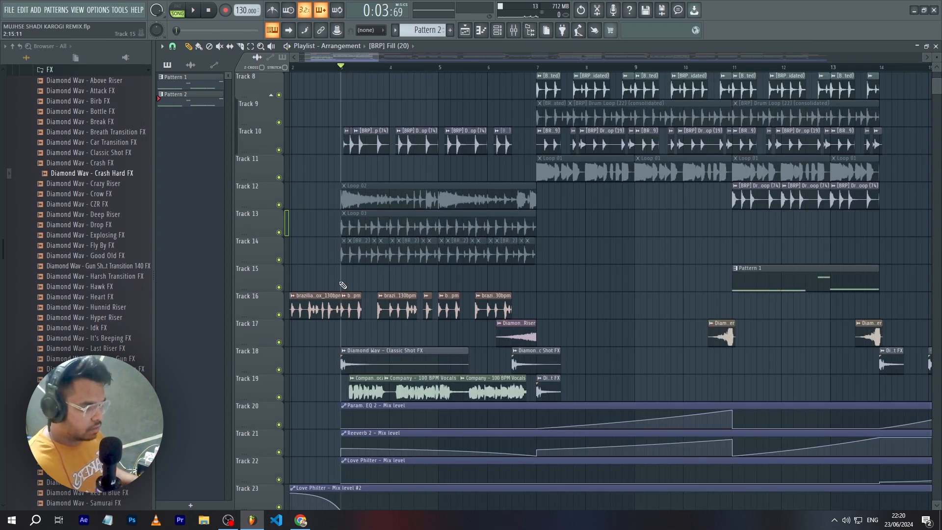
{"action": "scroll", "coordinate": [449, 258], "scroll_direction": "down", "scroll_amount": 3}
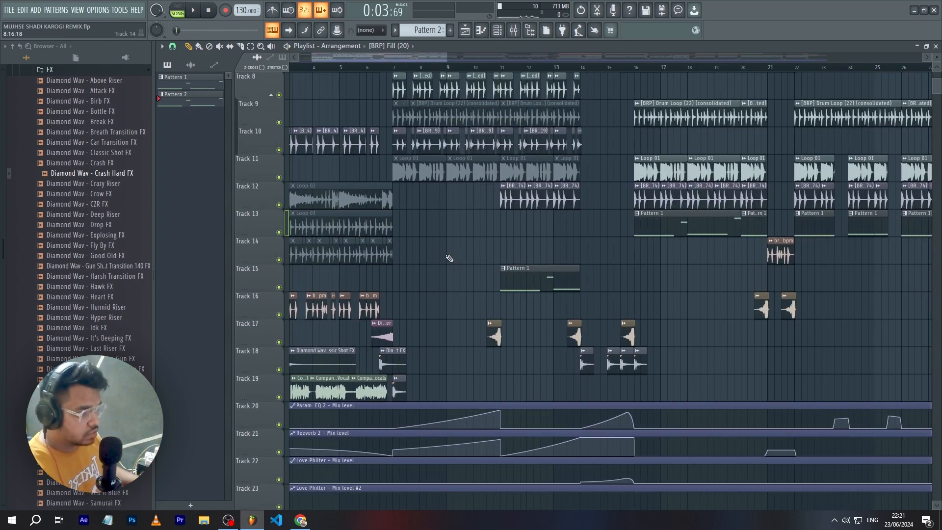
{"action": "scroll", "coordinate": [449, 258], "scroll_direction": "down", "scroll_amount": 4}
{"action": "scroll", "coordinate": [455, 239], "scroll_direction": "up", "scroll_amount": 4}
{"action": "scroll", "coordinate": [336, 256], "scroll_direction": "up", "scroll_amount": 3}
{"action": "key", "text": "space"}
{"action": "right_click", "coordinate": [279, 260]}
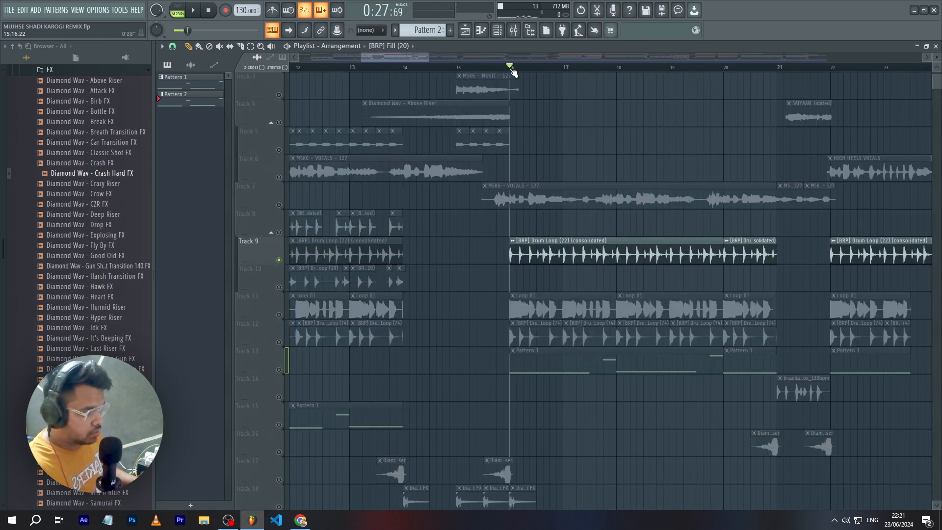
{"action": "key", "text": "space"}
{"action": "key", "text": "space"}
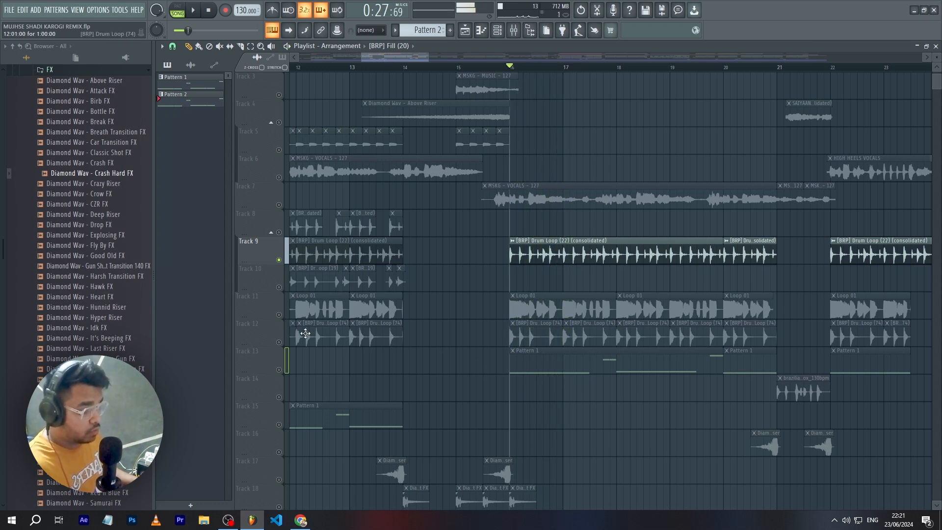
Unmute Track 11 alongside Track 9 and play the drum loop and Loop 01 together from bar 16
{"action": "left_click", "coordinate": [284, 319]}
{"action": "key", "text": "space"}
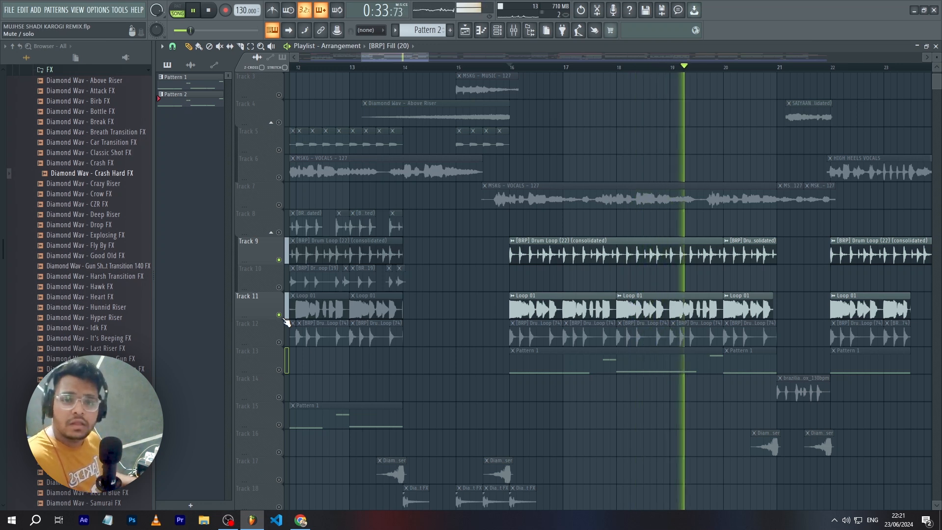
{"action": "key", "text": "space"}
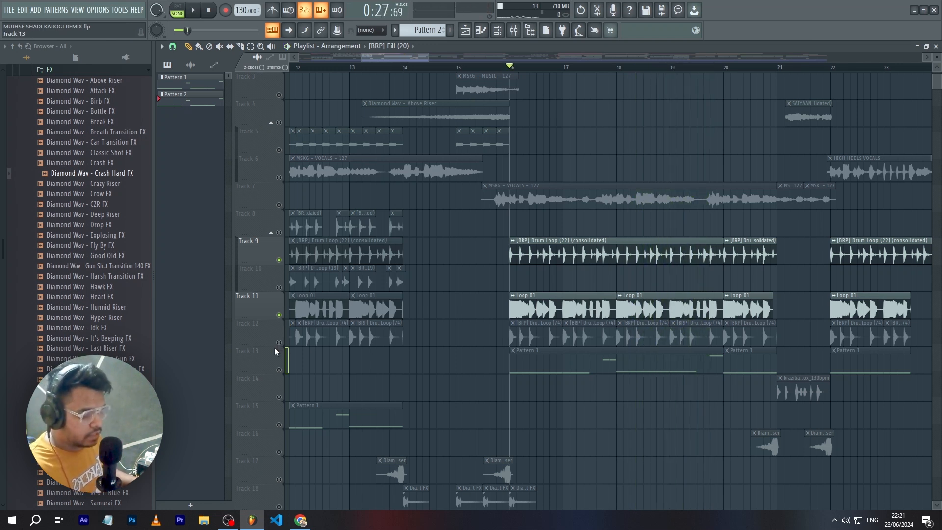
Solo Track 12 and listen briefly to its drum loop from bar 16
{"action": "right_click", "coordinate": [278, 342]}
{"action": "key", "text": "space"}
{"action": "key", "text": "space"}
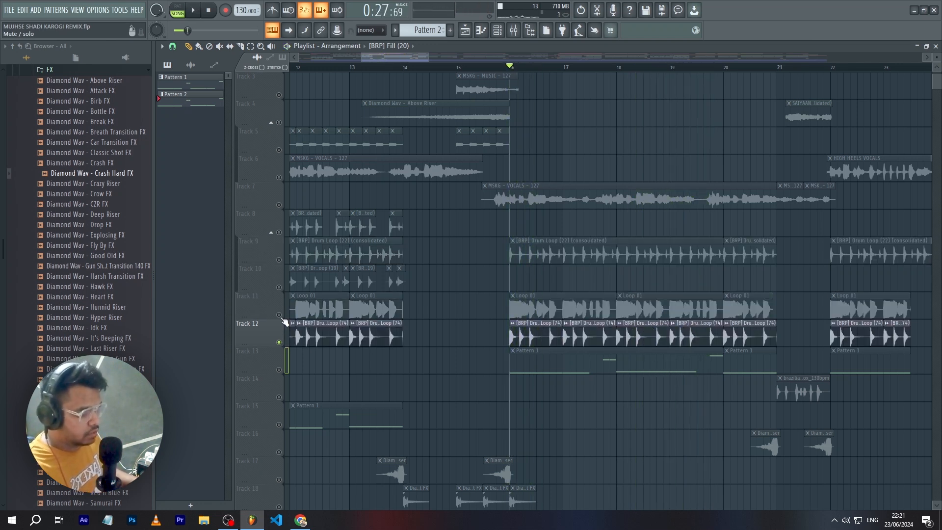
Unmute Tracks 11 and 9 alongside Track 12 and play the three drum layers together from bar 16
{"action": "left_click", "coordinate": [278, 314]}
{"action": "left_click", "coordinate": [278, 259]}
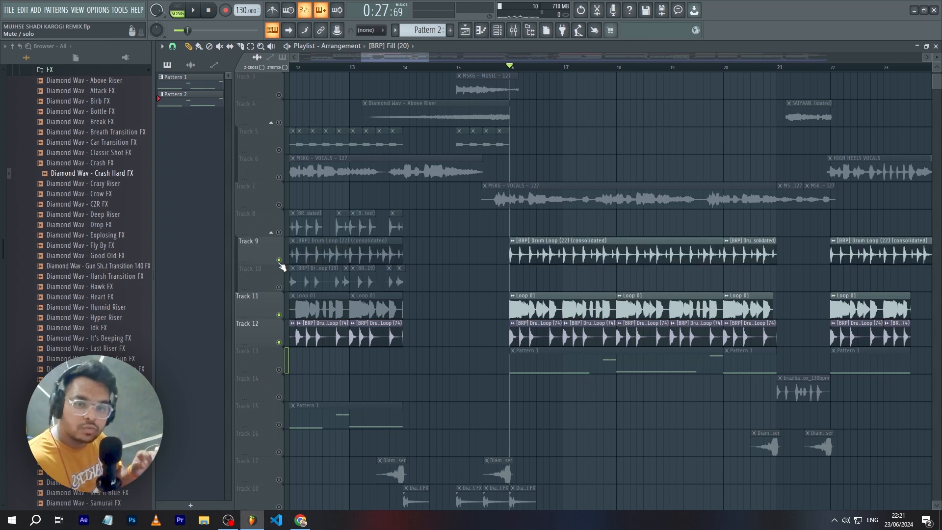
{"action": "key", "text": "space"}
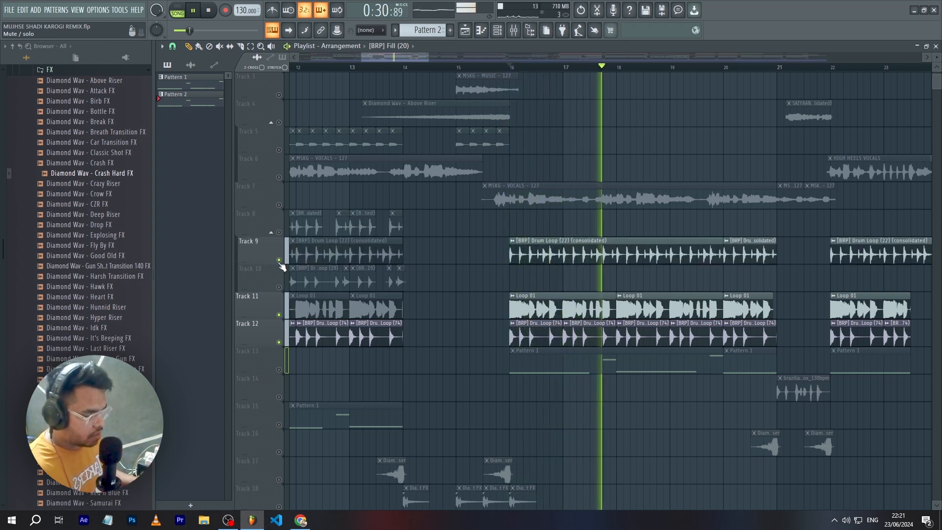
Solo Track 13 and play its Pattern 1 clip from bar 16
{"action": "key", "text": "space"}
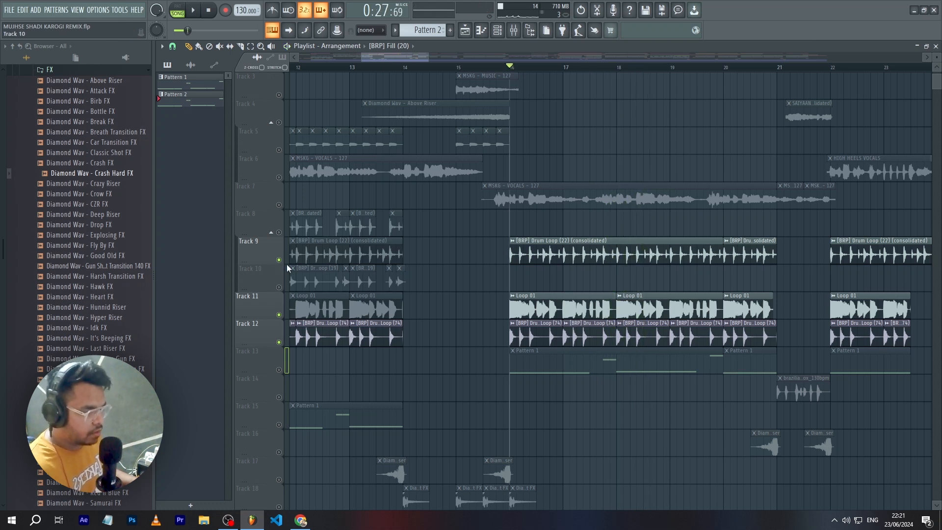
{"action": "left_click", "coordinate": [279, 370], "text": "ctrl"}
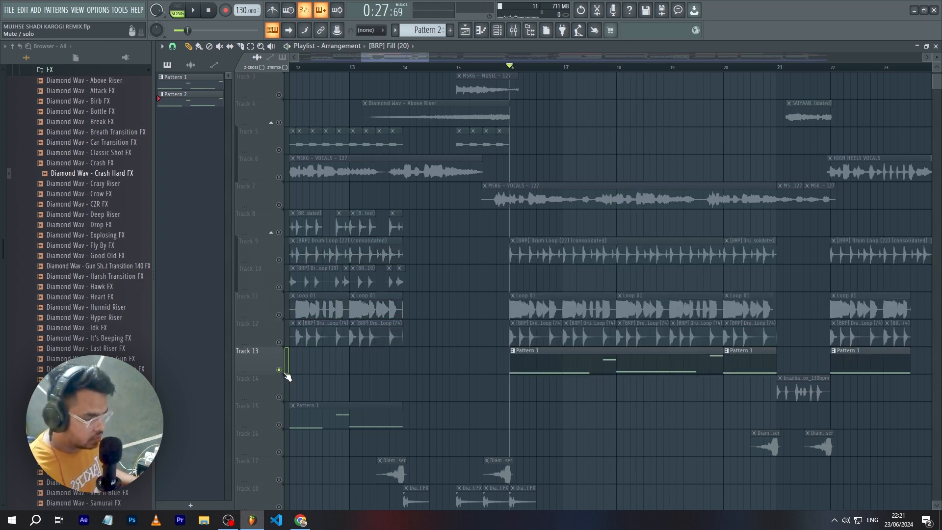
{"action": "key", "text": "space"}
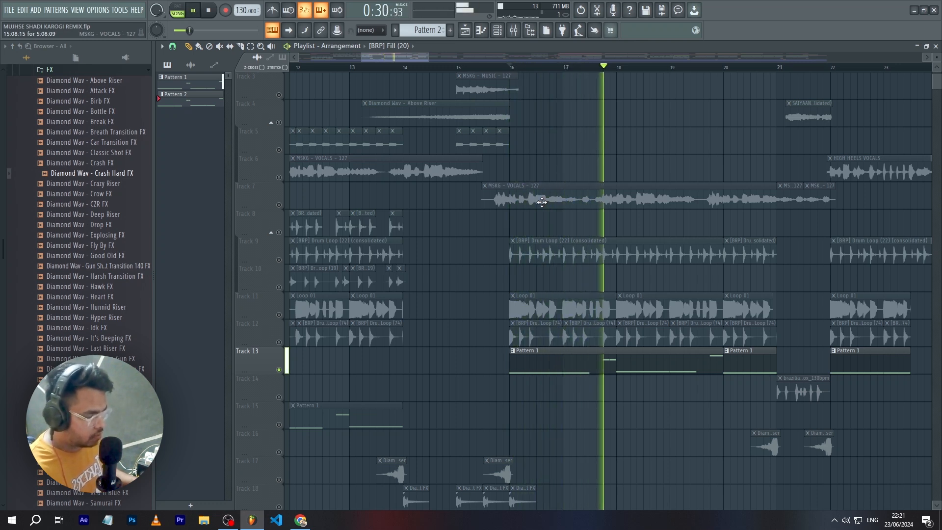
{"action": "key", "text": "space"}
Enable Tracks 9, 11, 12 and 13 together and play the drum layers with Pattern 1 from bar 16
{"action": "left_click", "coordinate": [284, 264]}
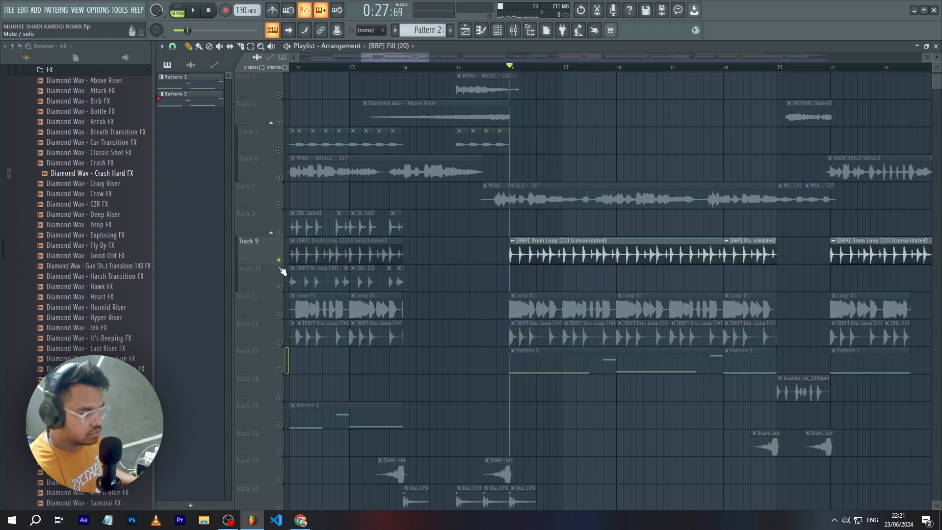
{"action": "left_click", "coordinate": [281, 317]}
{"action": "left_click", "coordinate": [279, 342]}
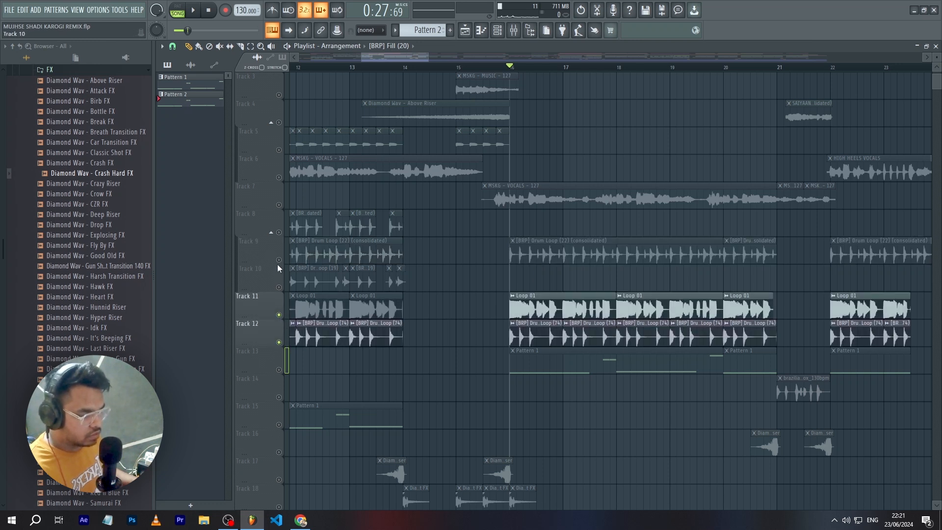
{"action": "left_click", "coordinate": [278, 261]}
{"action": "left_click", "coordinate": [279, 370]}
{"action": "key", "text": "space"}
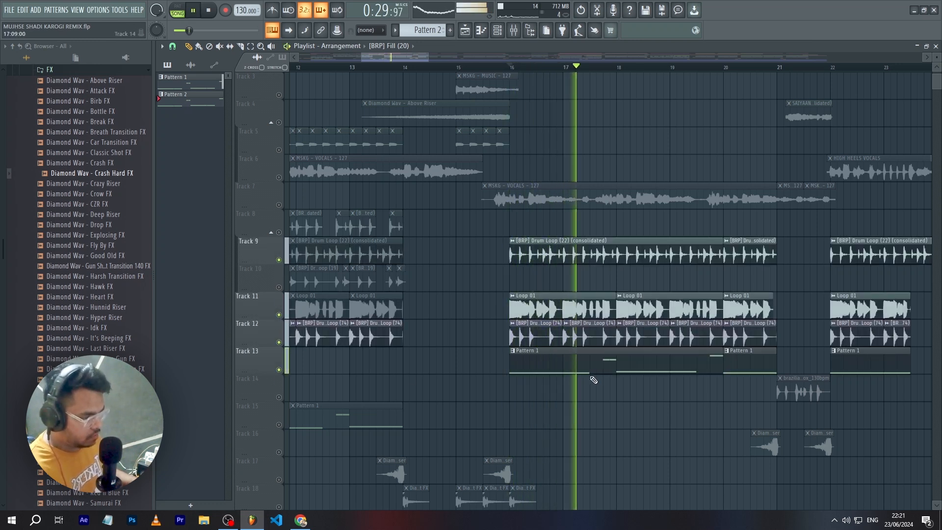
{"action": "scroll", "coordinate": [549, 351], "scroll_direction": "up", "scroll_amount": 2}
{"action": "scroll", "coordinate": [505, 323], "scroll_direction": "down", "scroll_amount": 2}
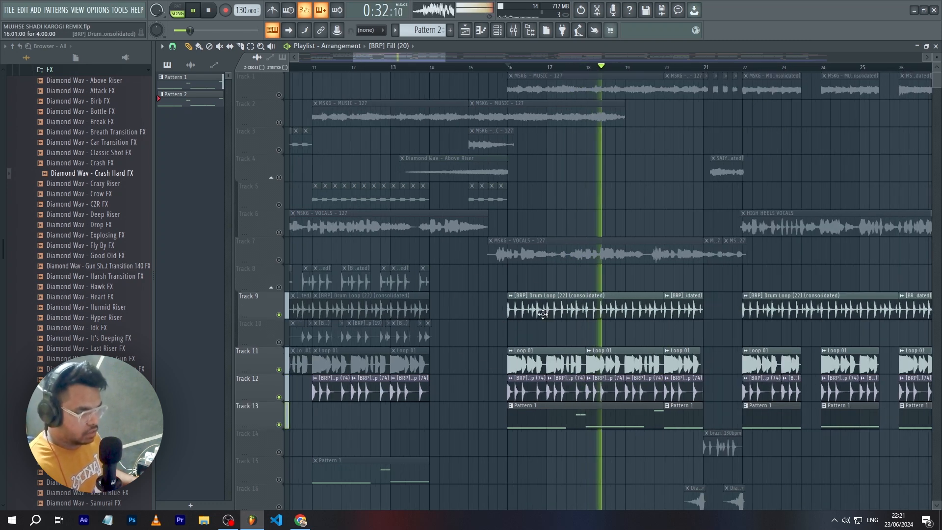
{"action": "key", "text": "space"}
Unmute Tracks 2 and 1 and play the MSKG music over the drum layers and Pattern 1 from bar 16
{"action": "left_click", "coordinate": [278, 122]}
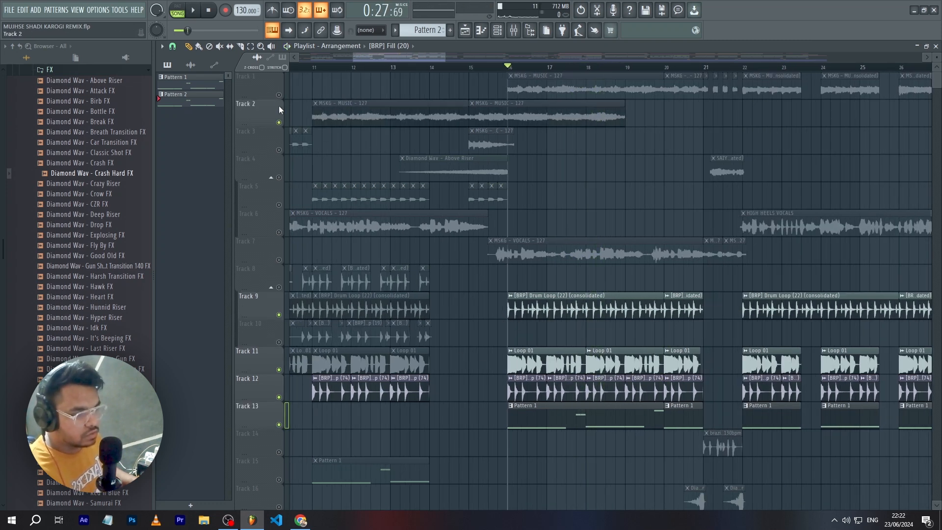
{"action": "left_click", "coordinate": [278, 94]}
{"action": "key", "text": "space"}
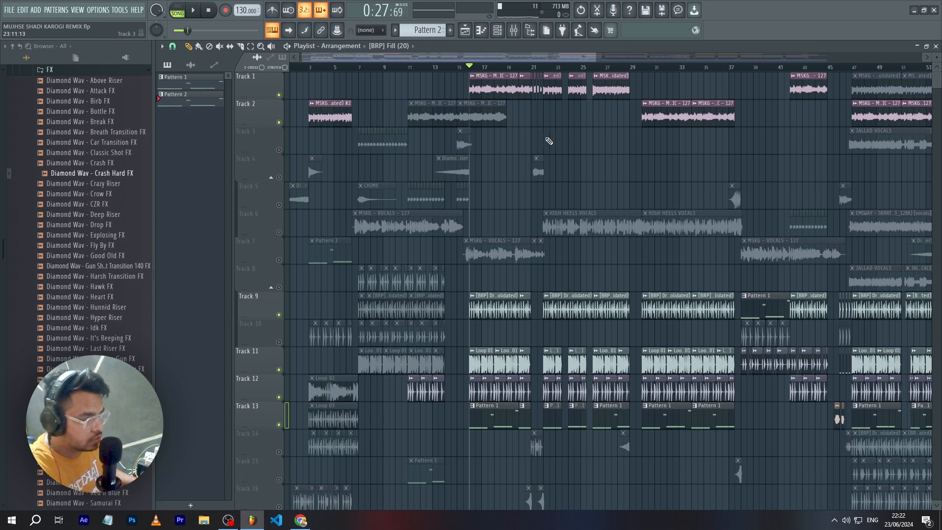
Play the opening of the arrangement from bar 1 with all tracks enabled, covering the riser and beatbox clips
{"action": "scroll", "coordinate": [292, 158], "scroll_direction": "up", "scroll_amount": 3}
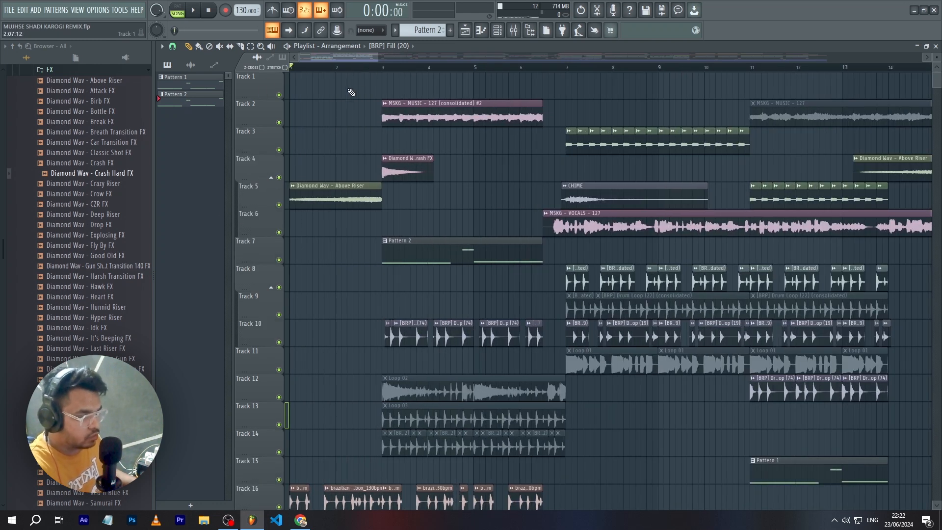
{"action": "key", "text": "space"}
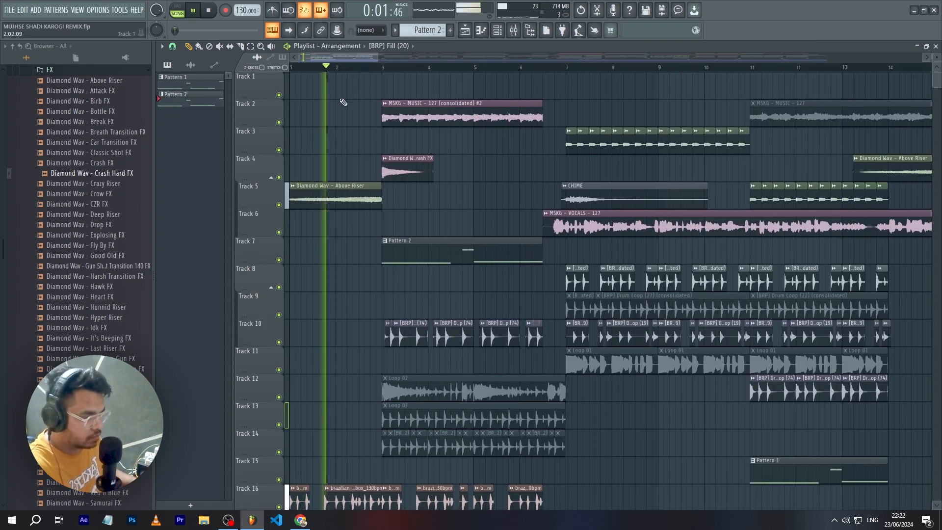
{"action": "scroll", "coordinate": [343, 102], "scroll_direction": "down", "scroll_amount": 2}
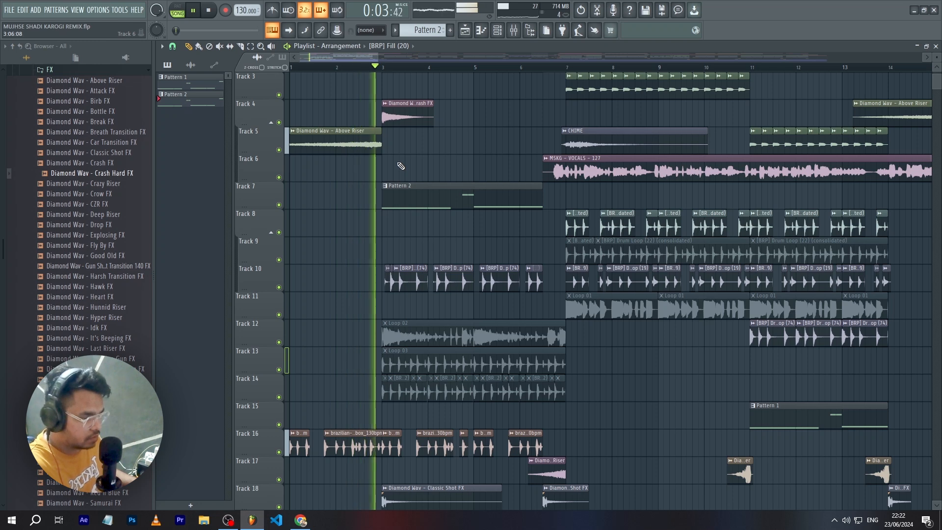
{"action": "key", "text": "space"}
{"action": "scroll", "coordinate": [398, 163], "scroll_direction": "down", "scroll_amount": 3}
{"action": "scroll", "coordinate": [398, 163], "scroll_direction": "up", "scroll_amount": 5}
{"action": "scroll", "coordinate": [398, 163], "scroll_direction": "down", "scroll_amount": 2}
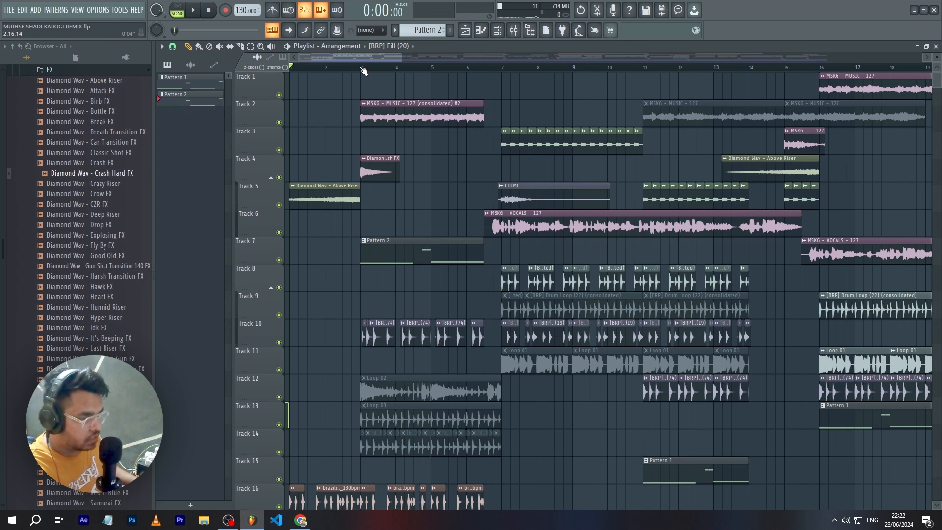
Play briefly from bar 3 and examine the beatbox, effect and vocal clips on Tracks 16 to 19
{"action": "key", "text": "space"}
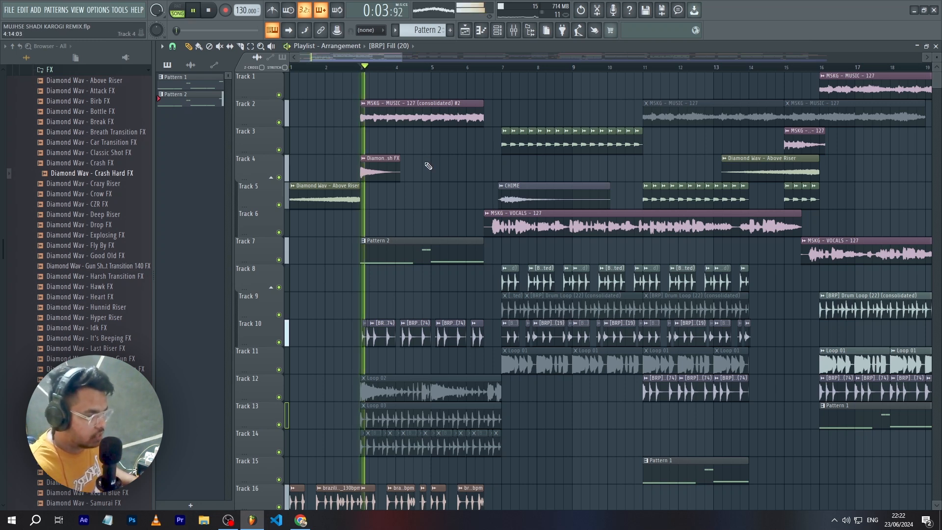
{"action": "scroll", "coordinate": [428, 167], "scroll_direction": "down", "scroll_amount": 6}
{"action": "key", "text": "space"}
{"action": "scroll", "coordinate": [396, 245], "scroll_direction": "down", "scroll_amount": 3}
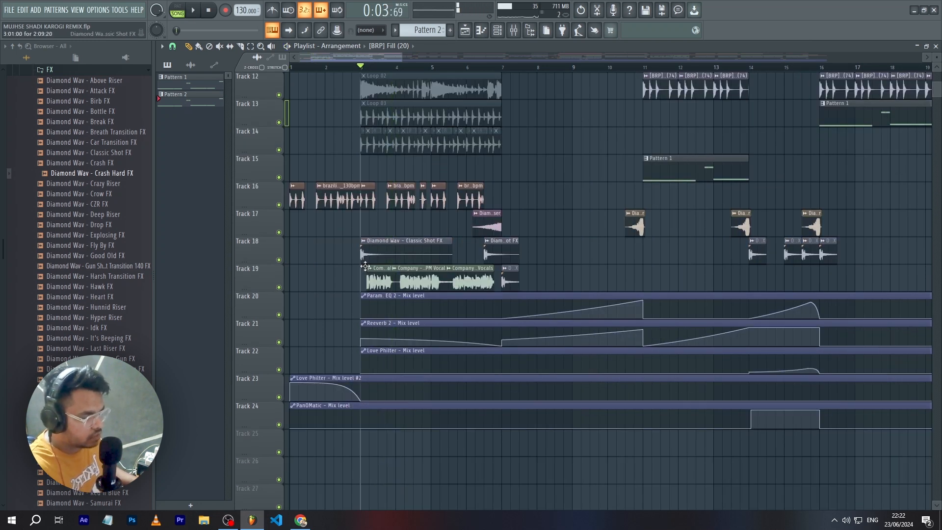
{"action": "scroll", "coordinate": [396, 289], "scroll_direction": "up", "scroll_amount": 4}
{"action": "scroll", "coordinate": [459, 289], "scroll_direction": "down", "scroll_amount": 3}
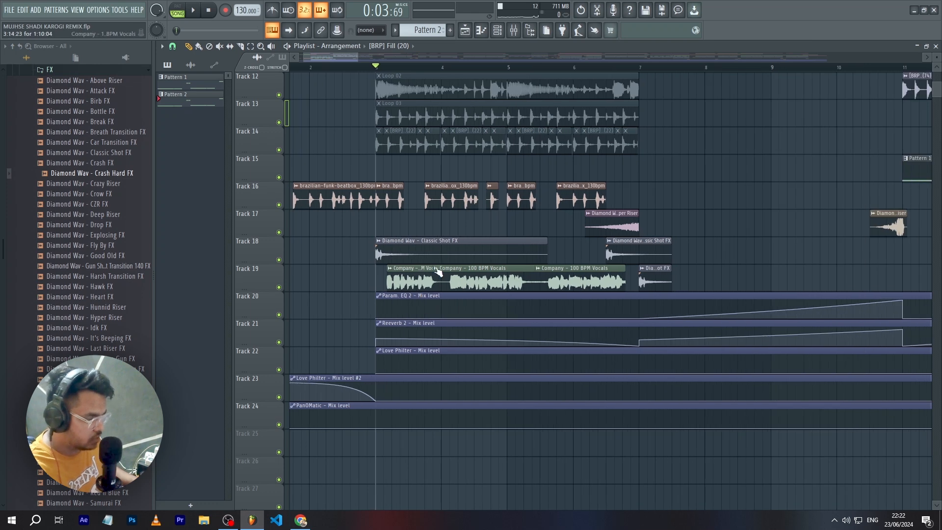
Play the intro from bar 3 to bar 7 to hear the Company vocals on Track 19 with the other layers
{"action": "key", "text": "space"}
{"action": "scroll", "coordinate": [393, 295], "scroll_direction": "down", "scroll_amount": 3}
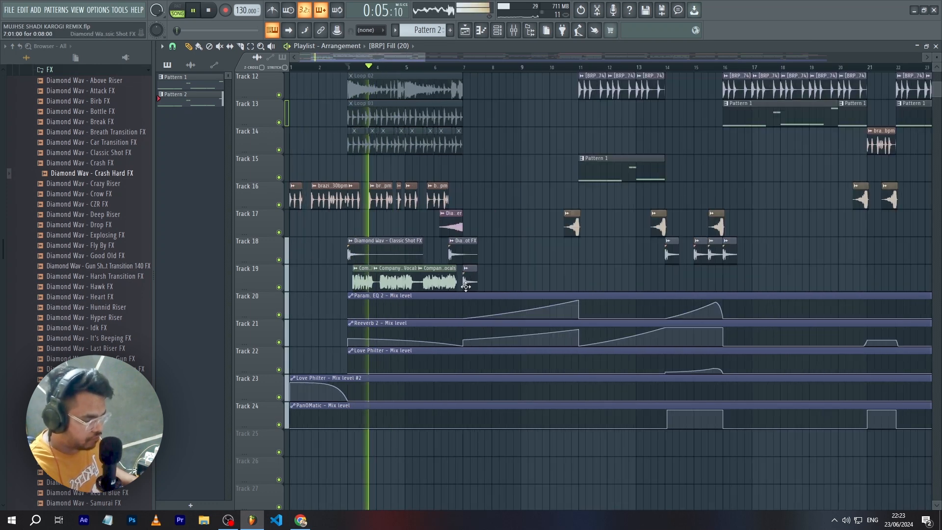
{"action": "scroll", "coordinate": [417, 292], "scroll_direction": "up", "scroll_amount": 2}
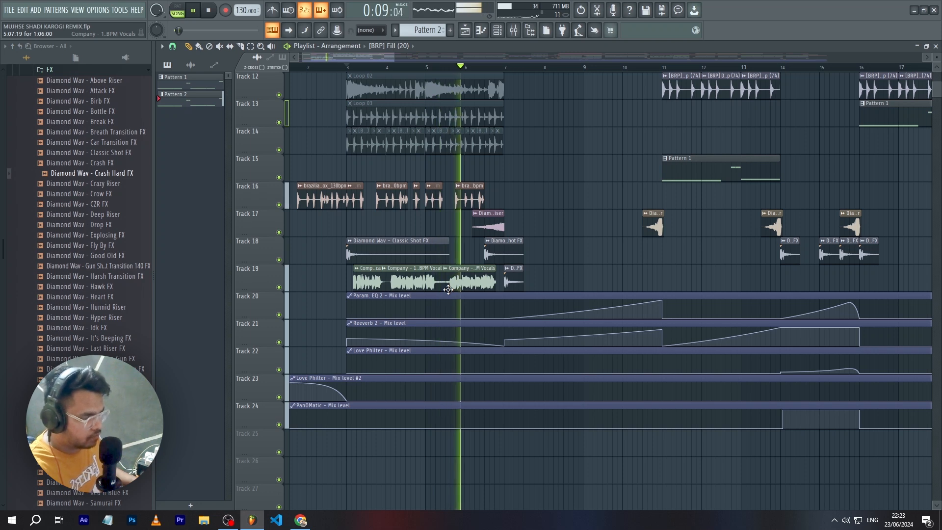
{"action": "key", "text": "space"}
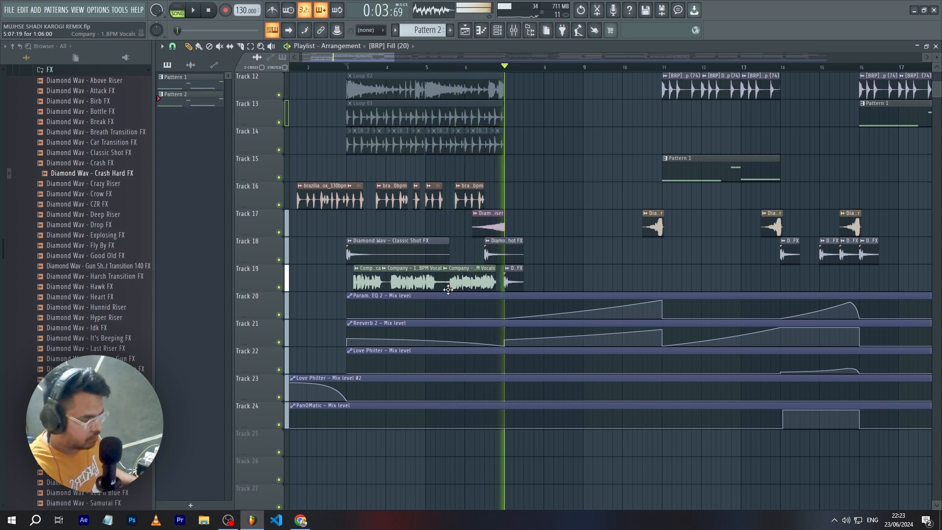
{"action": "scroll", "coordinate": [447, 289], "scroll_direction": "down", "scroll_amount": 2}
{"action": "scroll", "coordinate": [448, 289], "scroll_direction": "up", "scroll_amount": 1}
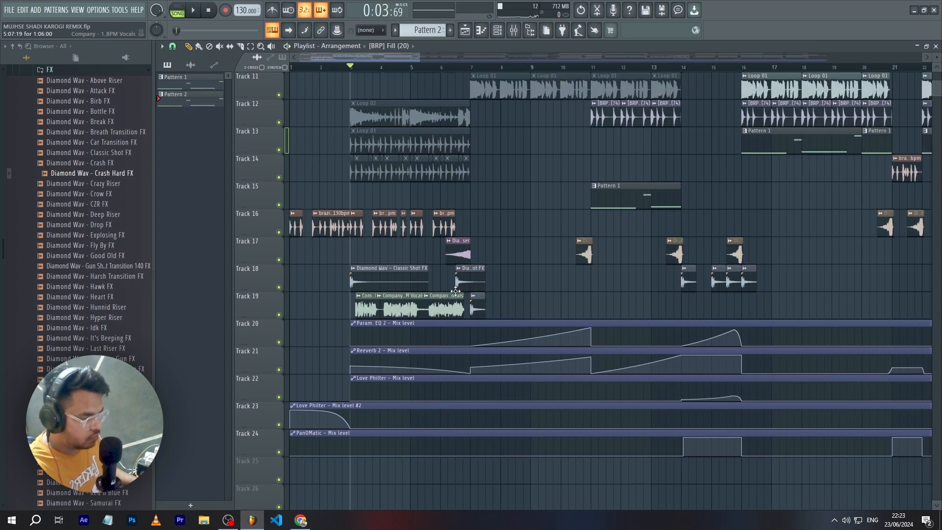
Play the verse section from just before bar 7 with the MSKG vocals and the Track 8 and 10 drum loops
{"action": "scroll", "coordinate": [479, 291], "scroll_direction": "up", "scroll_amount": 10}
{"action": "scroll", "coordinate": [477, 288], "scroll_direction": "up", "scroll_amount": 2}
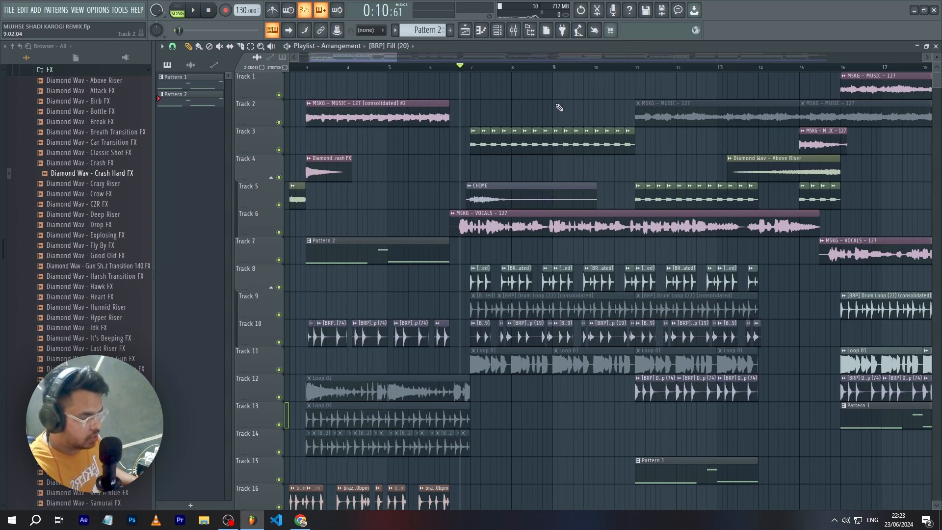
{"action": "key", "text": "space"}
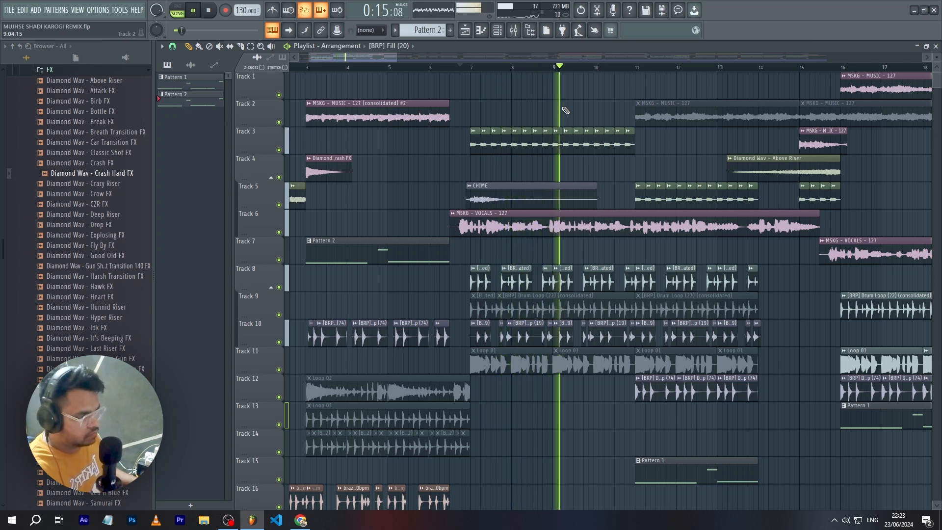
{"action": "key", "text": "space"}
Solo Track 6 and listen to HIGH HEELS VOCALS from bar 22
{"action": "scroll", "coordinate": [470, 139], "scroll_direction": "down", "scroll_amount": 5}
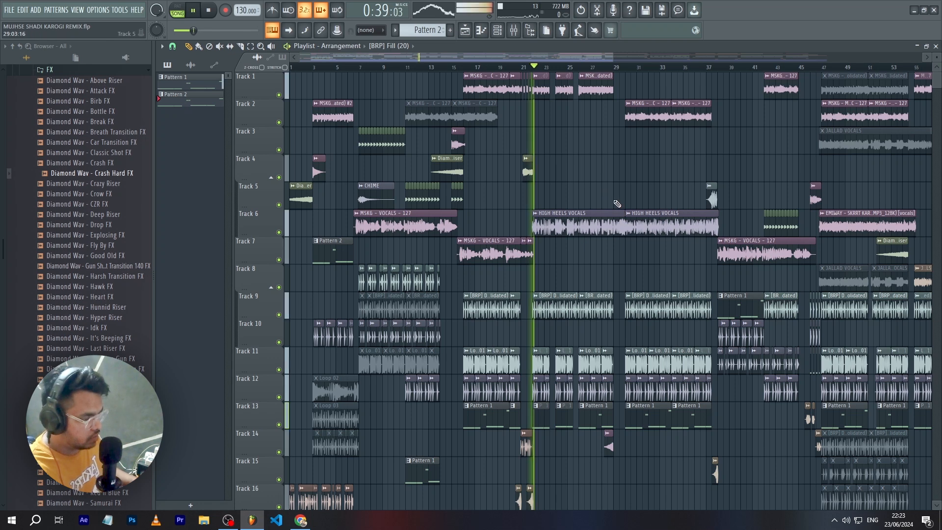
{"action": "right_click", "coordinate": [278, 232]}
{"action": "key", "text": "space"}
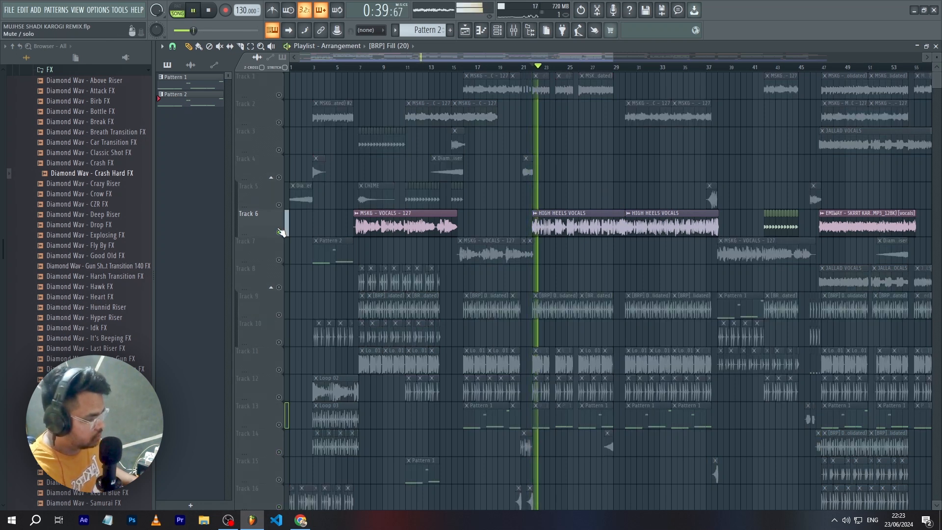
{"action": "key", "text": "space"}
{"action": "scroll", "coordinate": [452, 245], "scroll_direction": "down", "scroll_amount": 3}
{"action": "scroll", "coordinate": [456, 246], "scroll_direction": "up", "scroll_amount": 4}
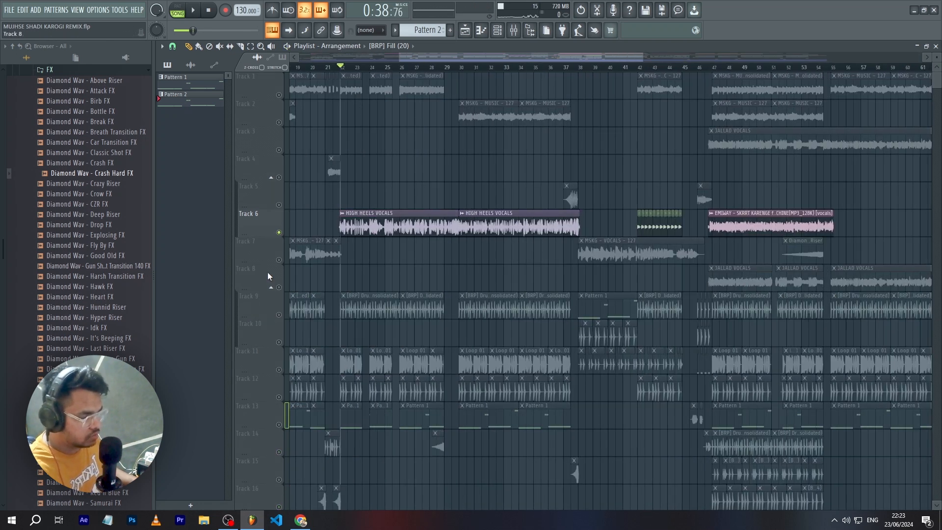
Solo Track 7 to play its MSKG vocals from bar 38, and solo Track 8 to show JALLAD VOCALS
{"action": "right_click", "coordinate": [279, 260]}
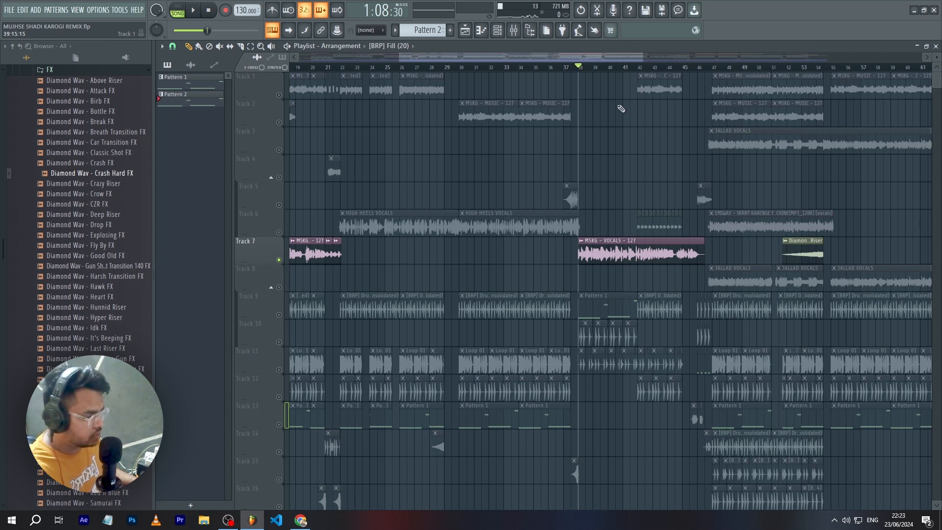
{"action": "key", "text": "space"}
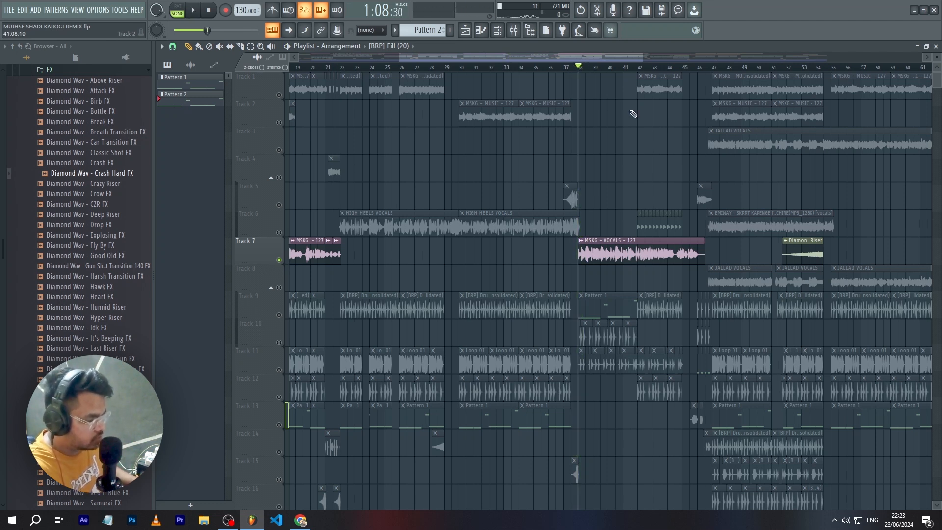
{"action": "right_click", "coordinate": [279, 288]}
{"action": "scroll", "coordinate": [285, 260], "scroll_direction": "right", "scroll_amount": 8}
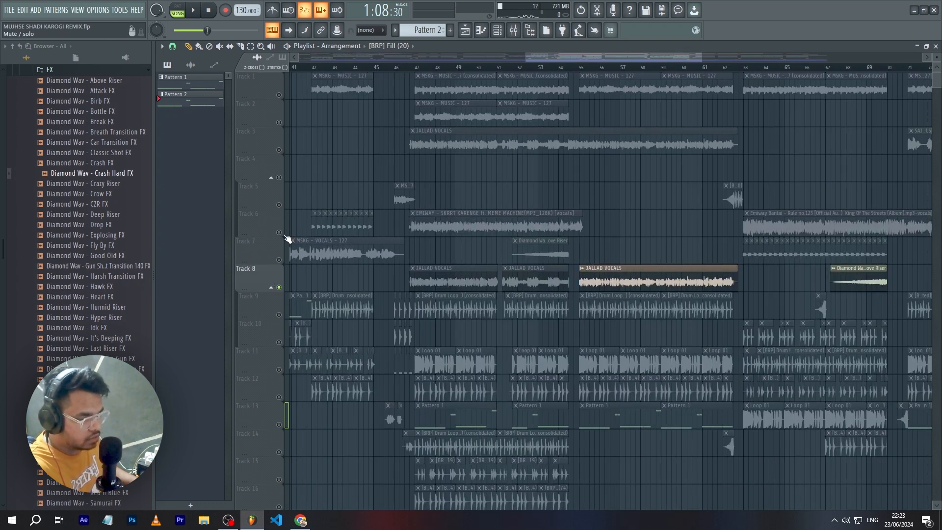
Solo Track 6 and play the EMIWAY - SKRRT KARENGE vocals from just before bar 47
{"action": "right_click", "coordinate": [279, 233]}
{"action": "key", "text": "space"}
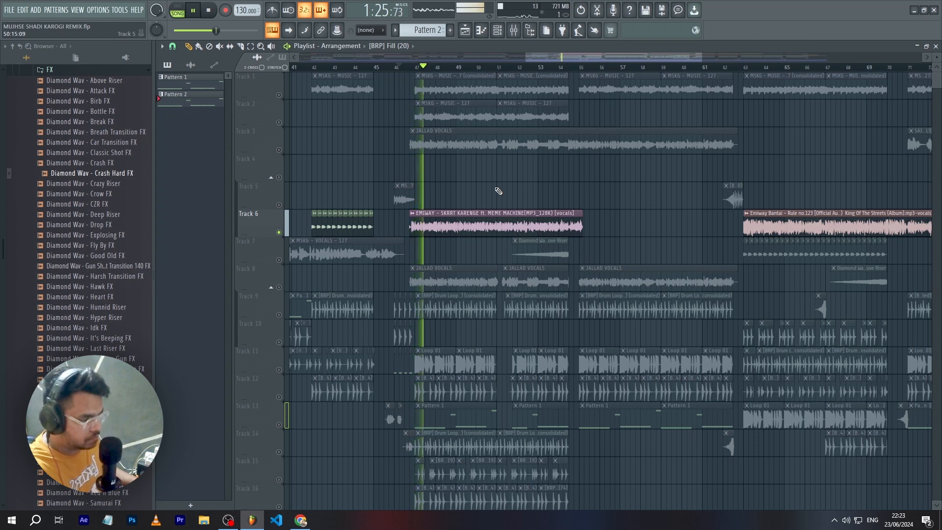
{"action": "key", "text": "space"}
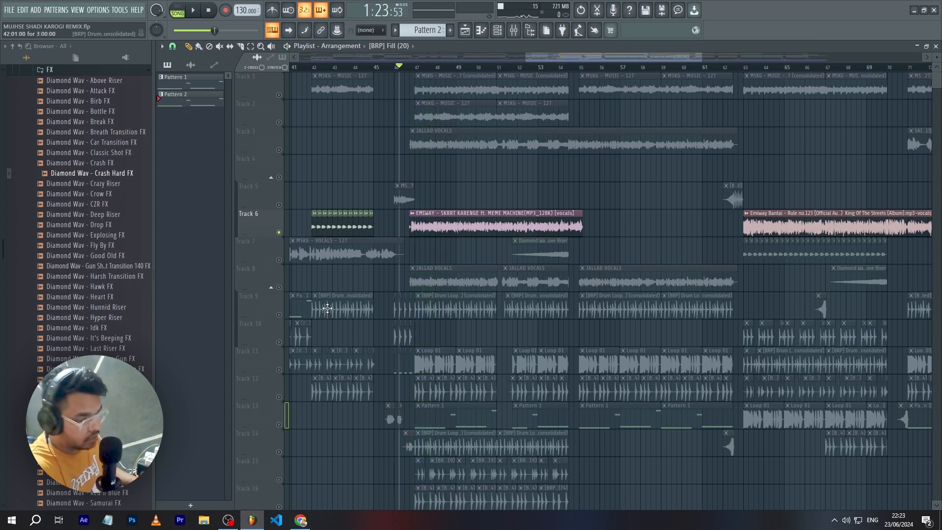
Solo Track 8 and play JALLAD VOCALS from bar 55
{"action": "right_click", "coordinate": [279, 287]}
{"action": "left_click", "coordinate": [580, 68]}
{"action": "key", "text": "space"}
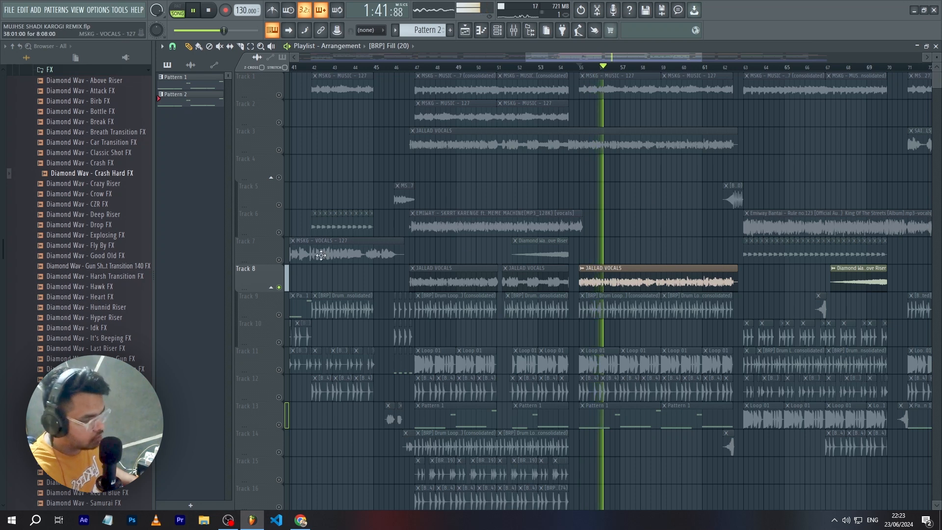
{"action": "key", "text": "space"}
Solo Track 6 and play the Emiway Bantai - Rule no.123 vocals from around bar 63
{"action": "right_click", "coordinate": [278, 232]}
{"action": "scroll", "coordinate": [465, 186], "scroll_direction": "down", "scroll_amount": 3}
{"action": "scroll", "coordinate": [597, 162], "scroll_direction": "up", "scroll_amount": 3}
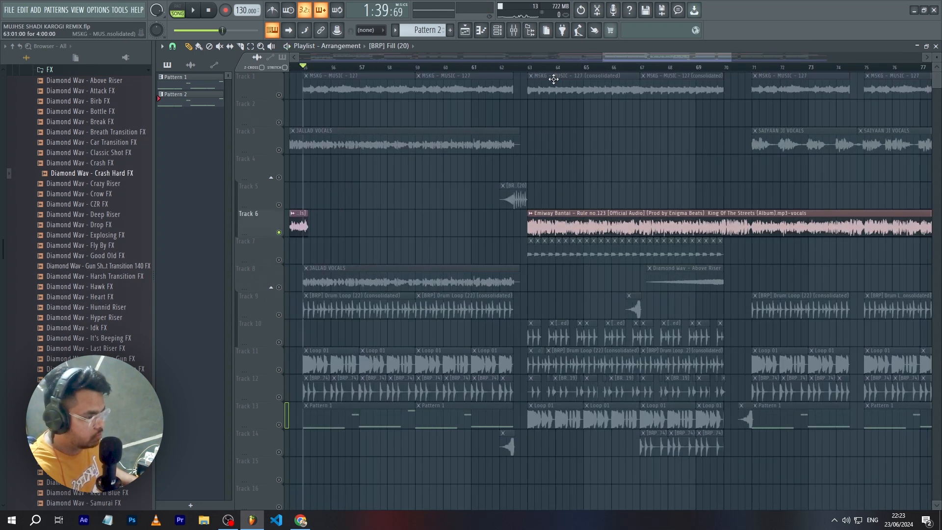
{"action": "key", "text": "space"}
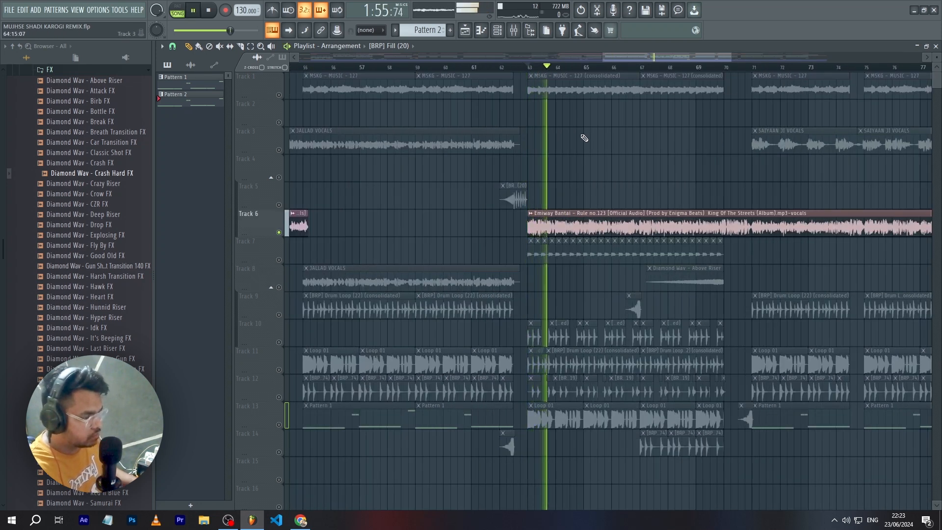
{"action": "key", "text": "space"}
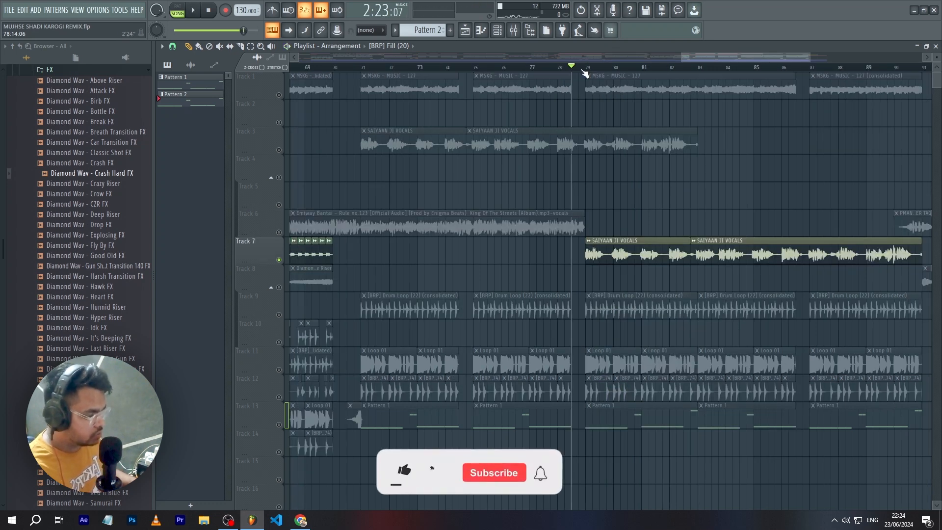
Play the soloed SAIYAAN JI VOCALS on Track 7 from just before bar 79
{"action": "key", "text": "space"}
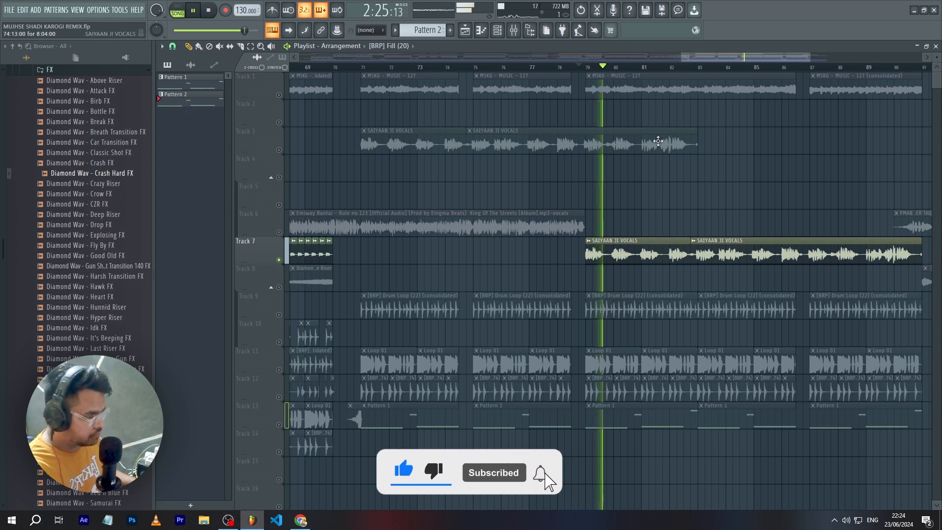
Stop the playback and unsolo Track 7 so all tracks are active again
{"action": "scroll", "coordinate": [657, 141], "scroll_direction": "down", "scroll_amount": 5}
{"action": "key", "text": "space"}
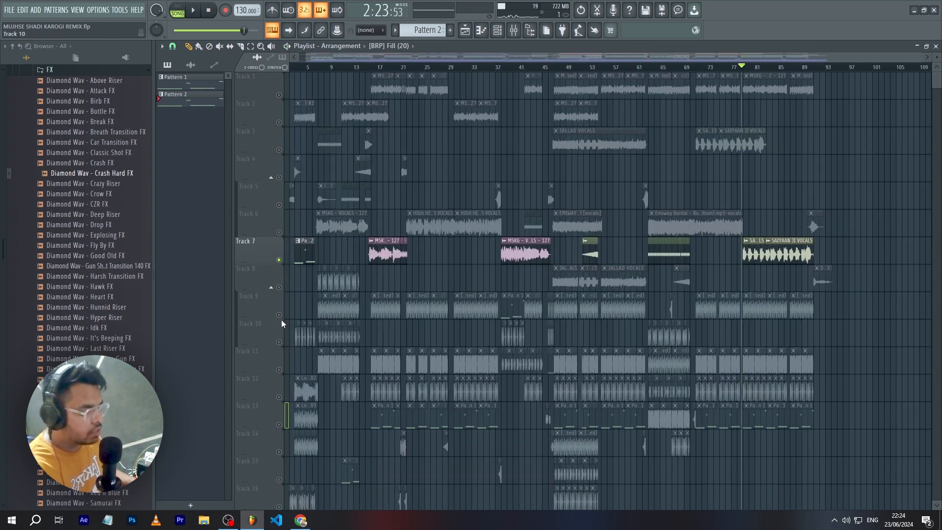
{"action": "right_click", "coordinate": [279, 315]}
{"action": "right_click", "coordinate": [279, 315]}
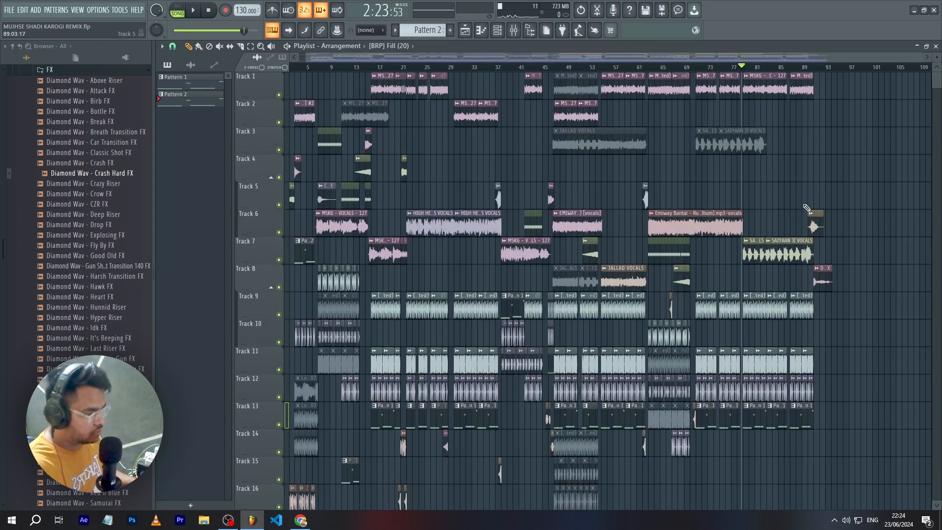
Solo Track 4 and play the Diamond Wav - Above Riser clip leading into bar 16
{"action": "scroll", "coordinate": [389, 248], "scroll_direction": "up", "scroll_amount": 4}
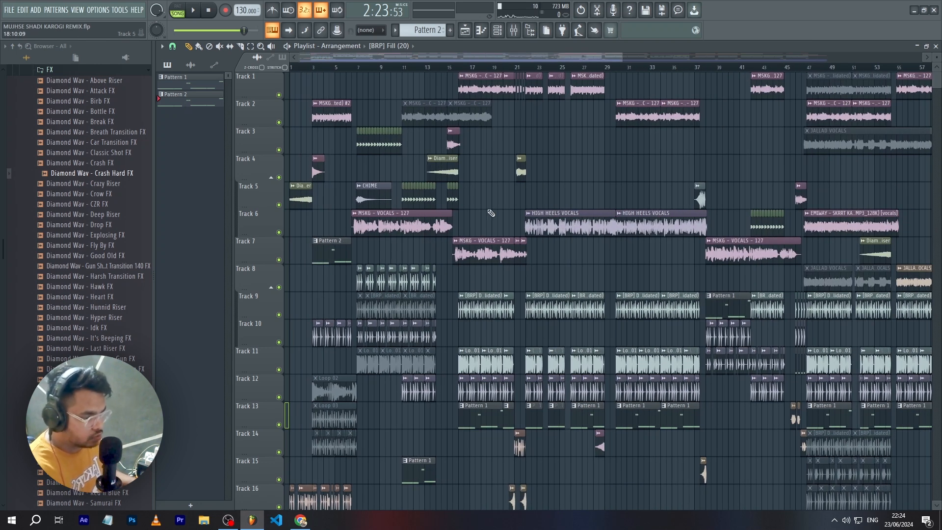
{"action": "scroll", "coordinate": [491, 213], "scroll_direction": "up", "scroll_amount": 7}
{"action": "right_click", "coordinate": [279, 177]}
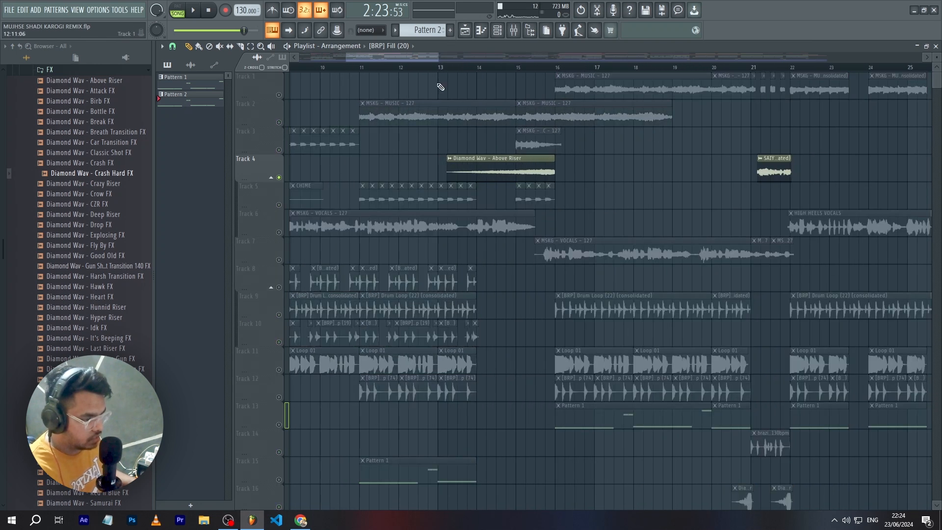
{"action": "key", "text": "space"}
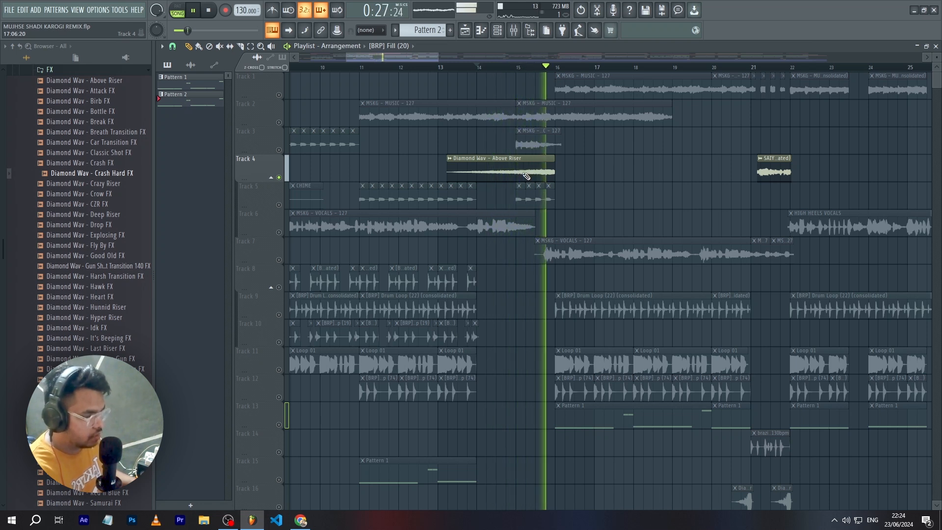
{"action": "key", "text": "space"}
Solo Track 5 and play its row of short clips from bar 11
{"action": "right_click", "coordinate": [278, 150]}
{"action": "left_click", "coordinate": [279, 205]}
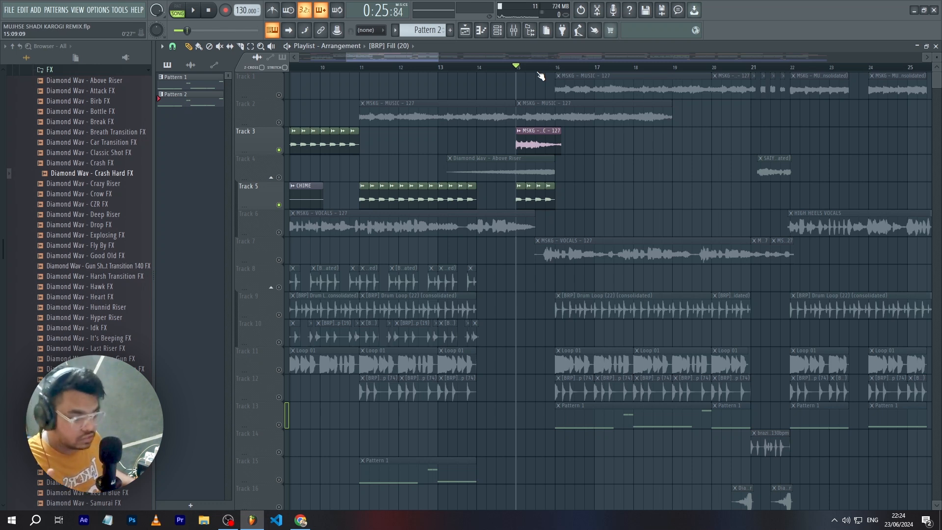
{"action": "right_click", "coordinate": [279, 205]}
{"action": "key", "text": "space"}
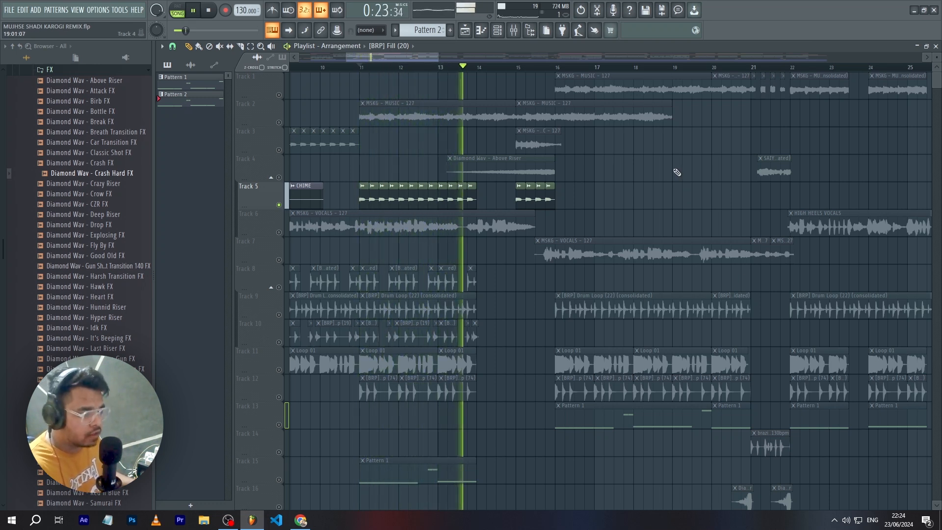
{"action": "key", "text": "space"}
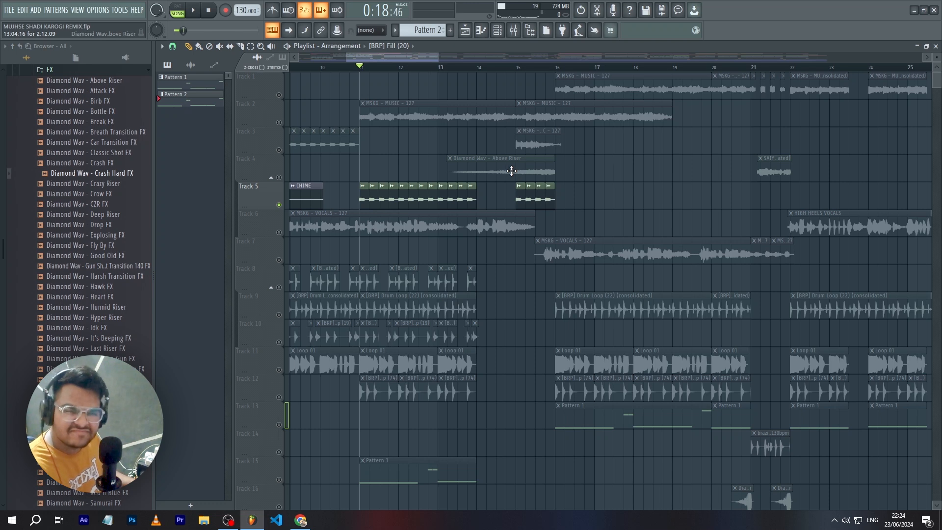
Add Track 3 to the soloed Track 5 and play both from just before bar 15
{"action": "left_click", "coordinate": [275, 147]}
{"action": "left_click", "coordinate": [505, 69]}
{"action": "key", "text": "space"}
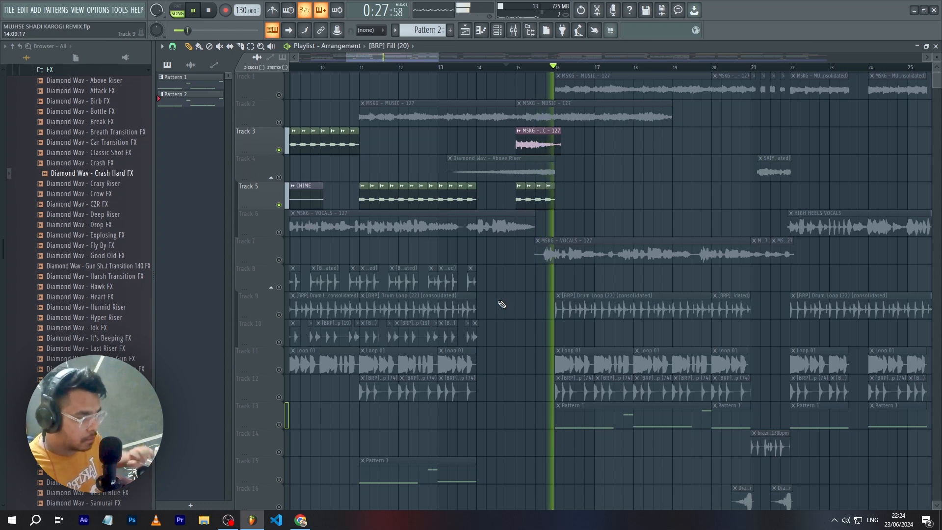
{"action": "key", "text": "space"}
Unsolo Tracks 3 and 5 and mute only Track 7
{"action": "left_click", "coordinate": [278, 315]}
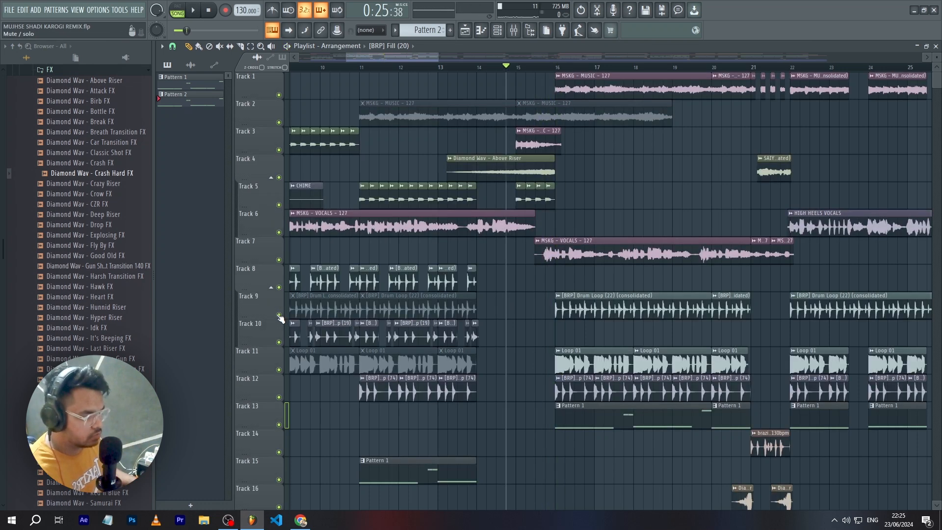
{"action": "left_click", "coordinate": [278, 260]}
{"action": "key", "text": "space"}
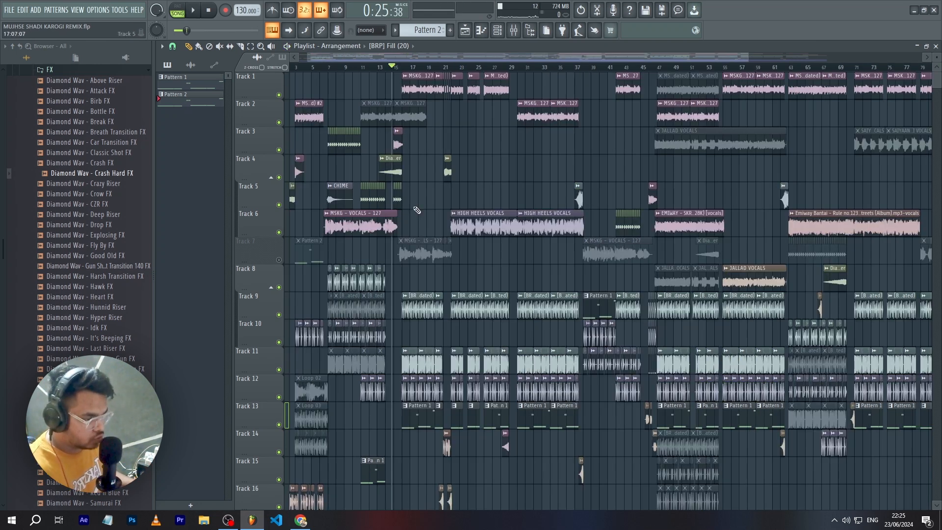
Solo Track 18 and play its Diamond Wav shot FX clips from bar 15
{"action": "scroll", "coordinate": [400, 242], "scroll_direction": "down", "scroll_amount": 5}
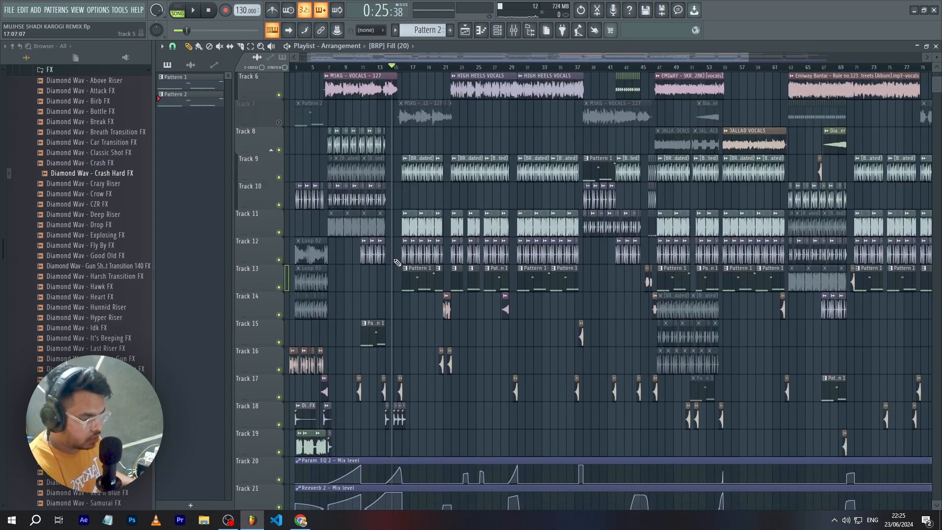
{"action": "scroll", "coordinate": [399, 265], "scroll_direction": "up", "scroll_amount": 3}
{"action": "scroll", "coordinate": [407, 278], "scroll_direction": "down", "scroll_amount": 2}
{"action": "scroll", "coordinate": [420, 252], "scroll_direction": "up", "scroll_amount": 3}
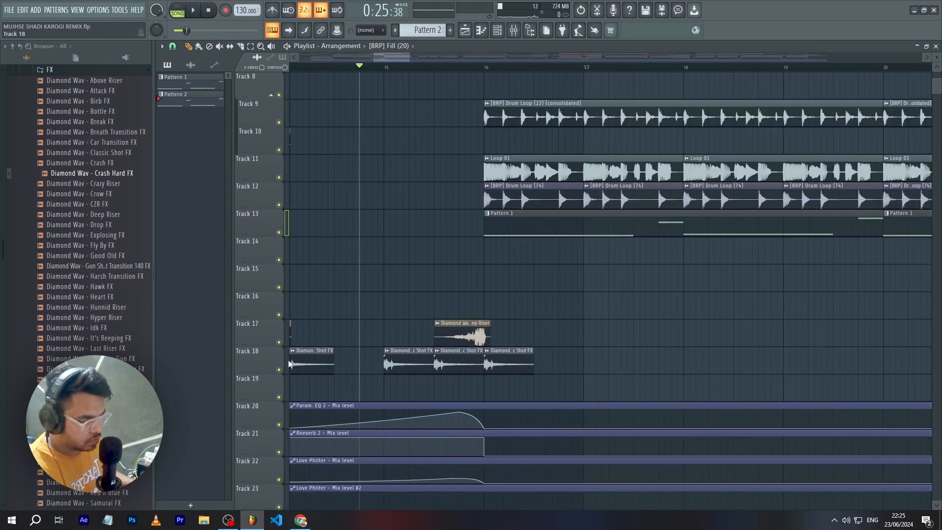
{"action": "left_click", "coordinate": [279, 369], "text": "ctrl"}
{"action": "left_click", "coordinate": [384, 67]}
{"action": "key", "text": "space"}
{"action": "key", "text": "space"}
Solo Track 17, play the Diamond Wav - Deep Riser from just before bar 16, and unsolo the track
{"action": "left_click", "coordinate": [279, 342], "text": "ctrl"}
{"action": "left_click", "coordinate": [454, 67]}
{"action": "key", "text": "space"}
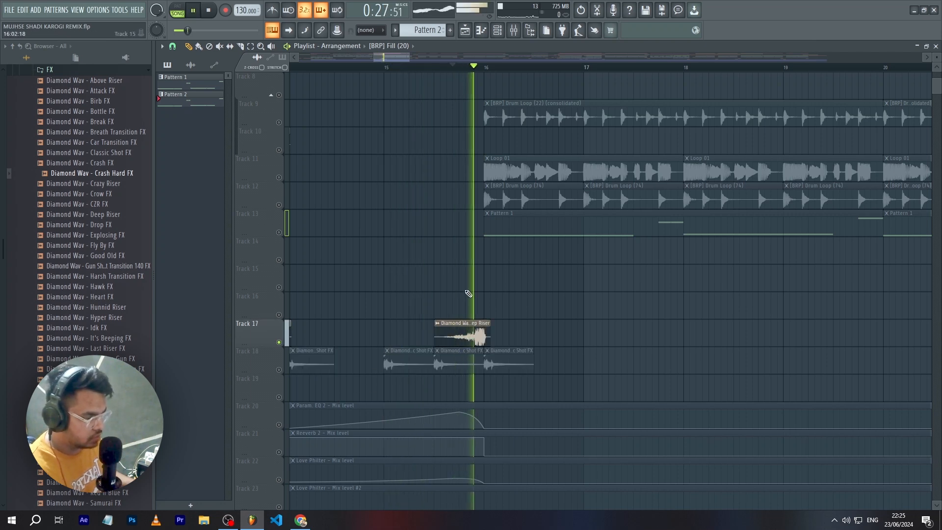
{"action": "scroll", "coordinate": [488, 284], "scroll_direction": "down", "scroll_amount": 5}
{"action": "key", "text": "space"}
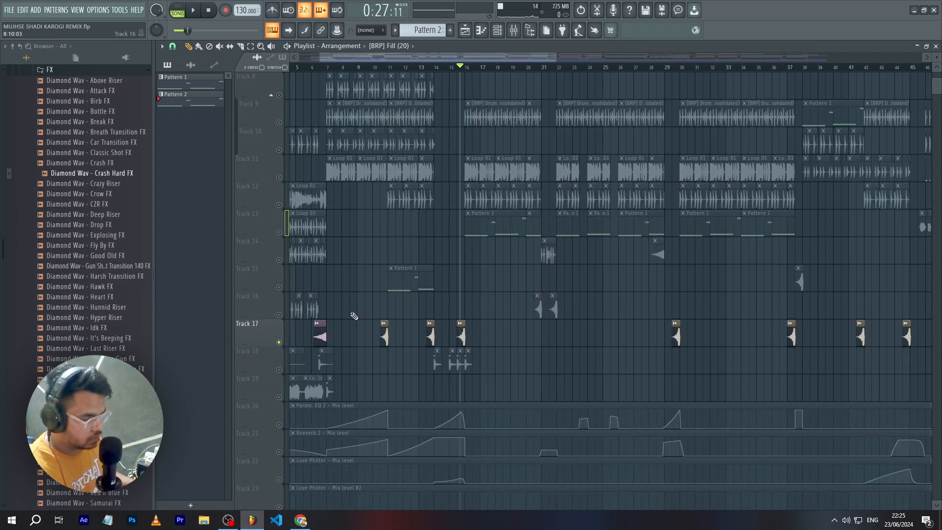
{"action": "left_click", "coordinate": [278, 342], "text": "ctrl"}
Solo Track 14 and play the brazilian-funk-beatbox_130bpm clip at bar 21
{"action": "scroll", "coordinate": [392, 314], "scroll_direction": "right", "scroll_amount": 6}
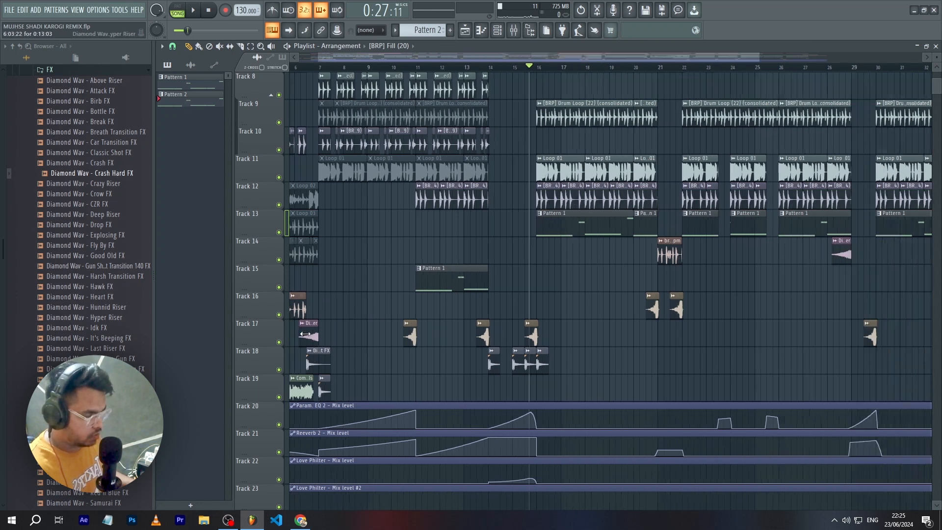
{"action": "scroll", "coordinate": [451, 283], "scroll_direction": "up", "scroll_amount": 5}
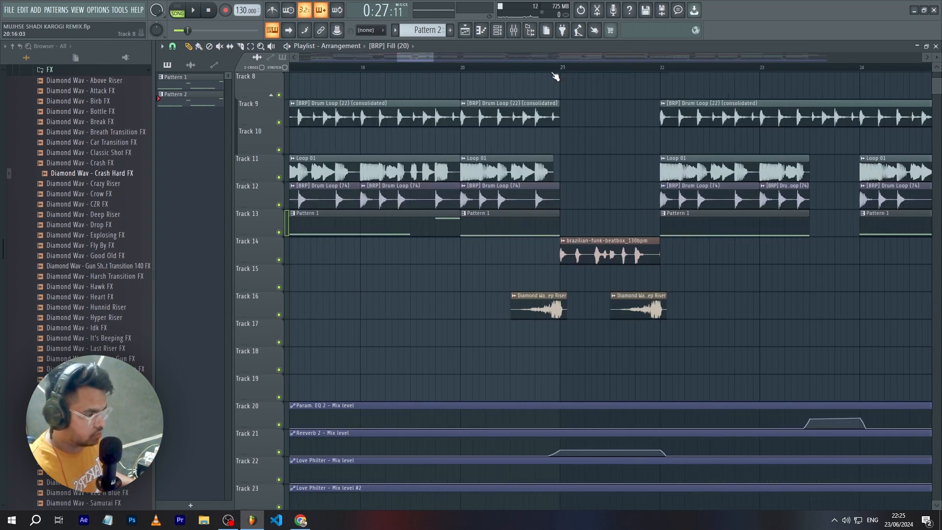
{"action": "left_click", "coordinate": [278, 259], "text": "ctrl"}
{"action": "key", "text": "space"}
{"action": "key", "text": "space"}
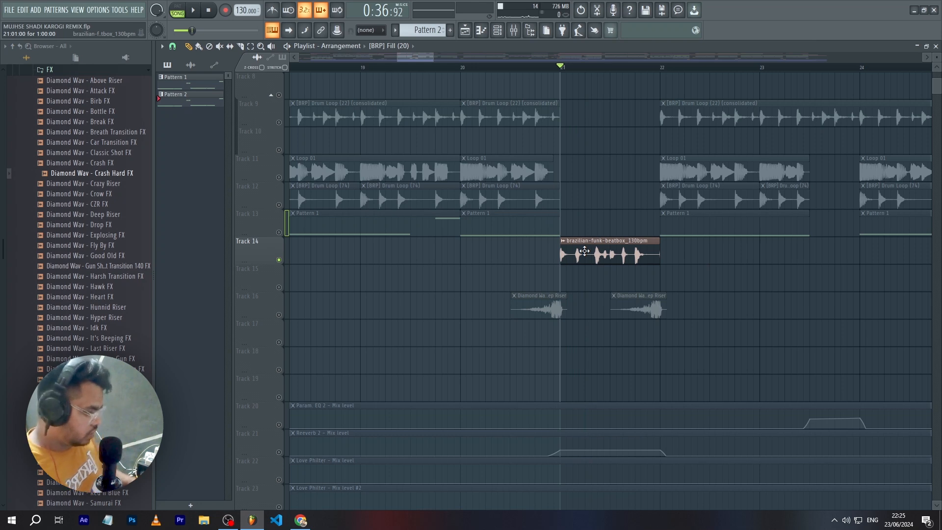
Play the Diamond Wav - Hyper Riser on the soloed Track 14 from just after bar 28
{"action": "scroll", "coordinate": [584, 251], "scroll_direction": "down", "scroll_amount": 6}
{"action": "key", "text": "space"}
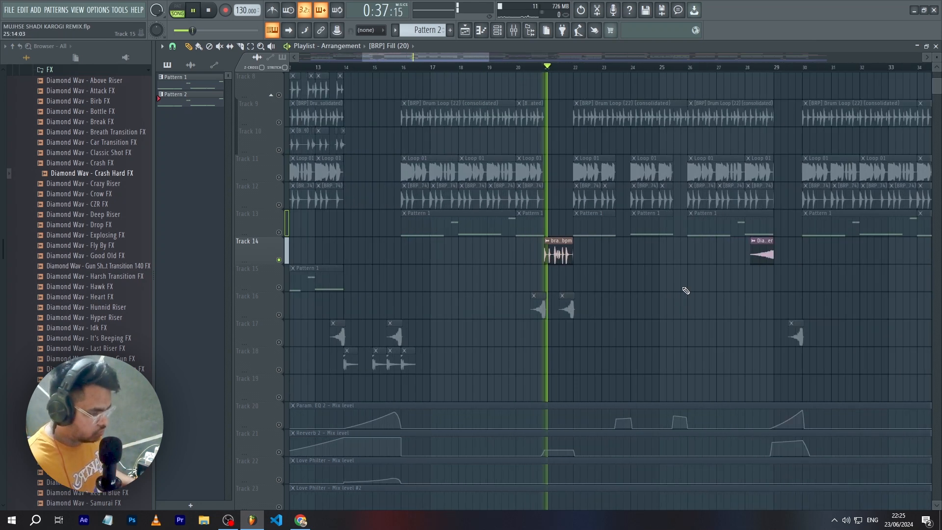
{"action": "scroll", "coordinate": [685, 237], "scroll_direction": "up", "scroll_amount": 5}
{"action": "key", "text": "space"}
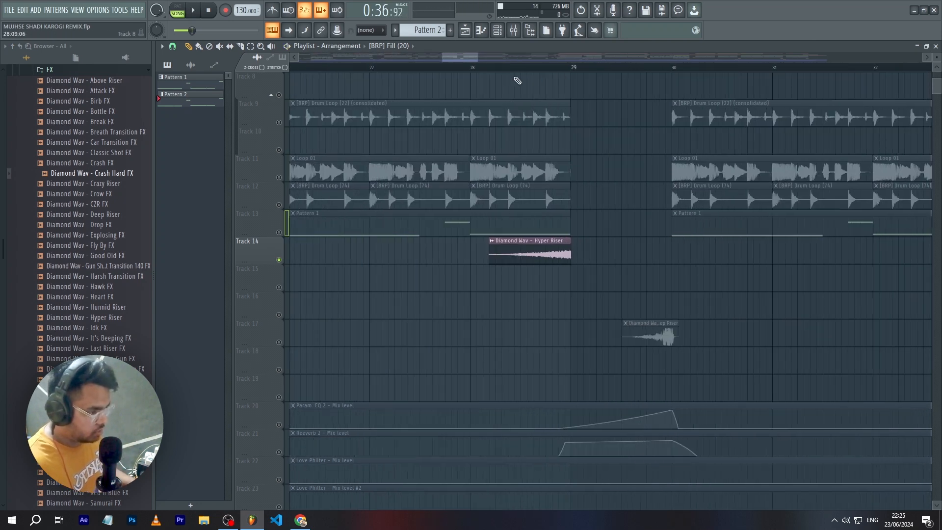
{"action": "key", "text": "space"}
{"action": "scroll", "coordinate": [466, 242], "scroll_direction": "down", "scroll_amount": 9}
{"action": "key", "text": "space"}
Look over the remaining effect and transition clips across the arrangement
{"action": "scroll", "coordinate": [489, 291], "scroll_direction": "up", "scroll_amount": 3}
{"action": "scroll", "coordinate": [566, 260], "scroll_direction": "up", "scroll_amount": 5}
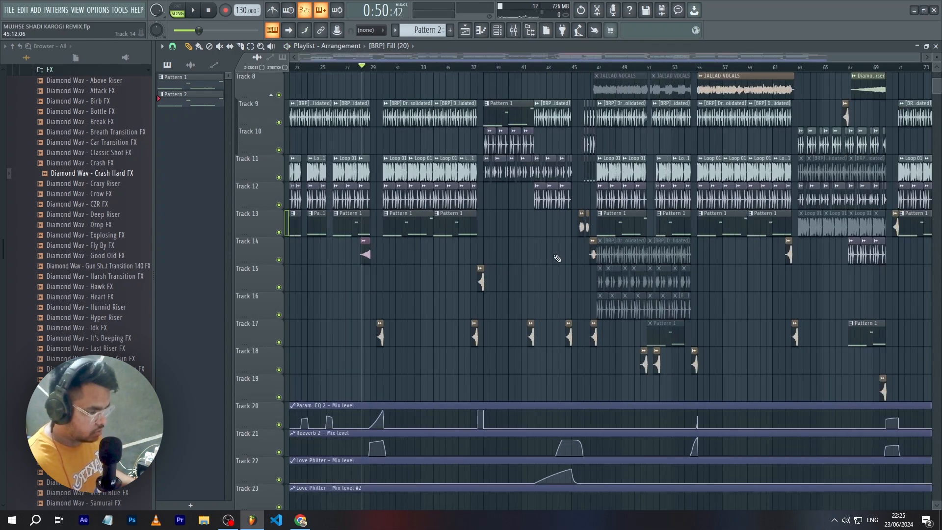
{"action": "scroll", "coordinate": [567, 260], "scroll_direction": "down", "scroll_amount": 8}
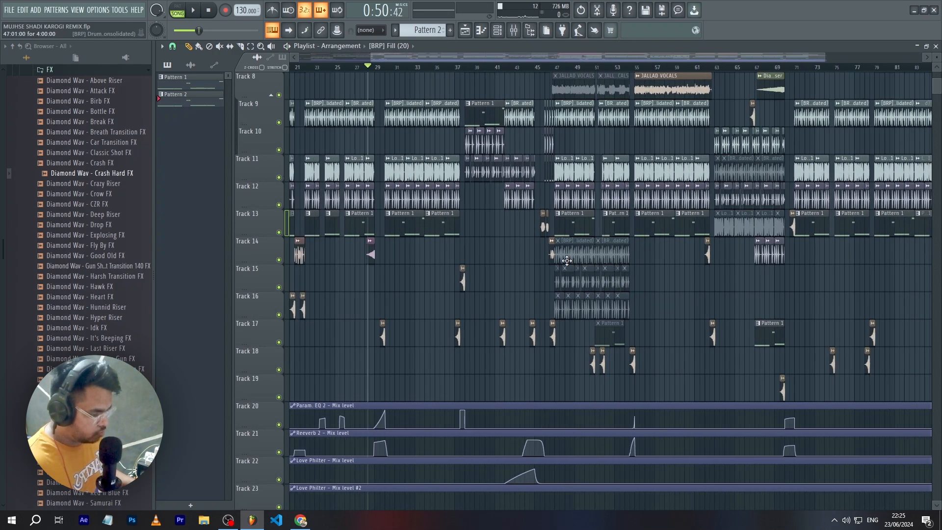
{"action": "scroll", "coordinate": [656, 278], "scroll_direction": "up", "scroll_amount": 4}
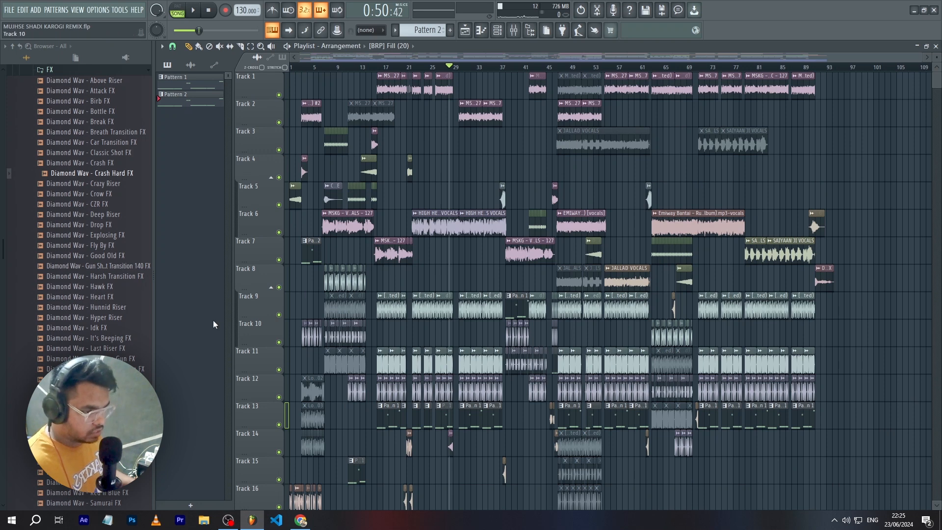
{"action": "scroll", "coordinate": [326, 279], "scroll_direction": "up", "scroll_amount": 3}
{"action": "scroll", "coordinate": [378, 269], "scroll_direction": "up", "scroll_amount": 3}
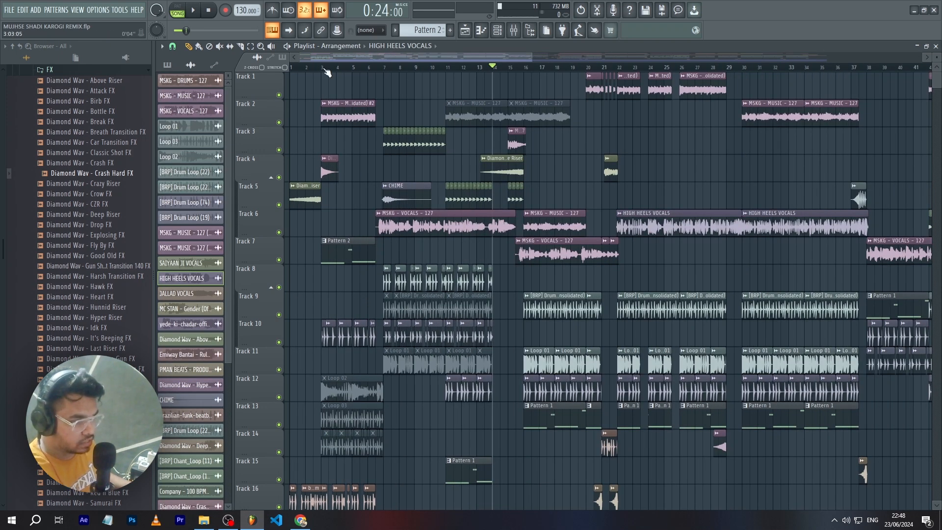
Play the opening riser of the intro from bar 1 with all tracks active
{"action": "left_click", "coordinate": [323, 68]}
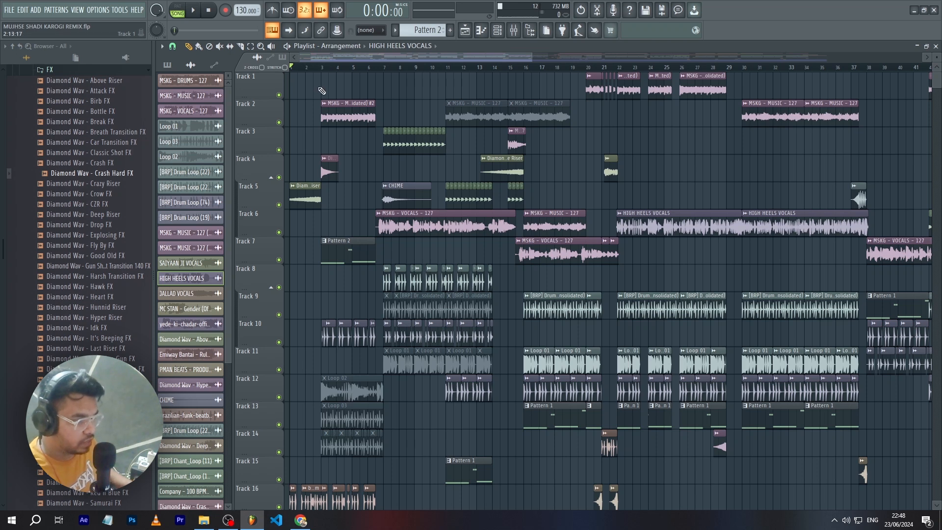
{"action": "key", "text": "space"}
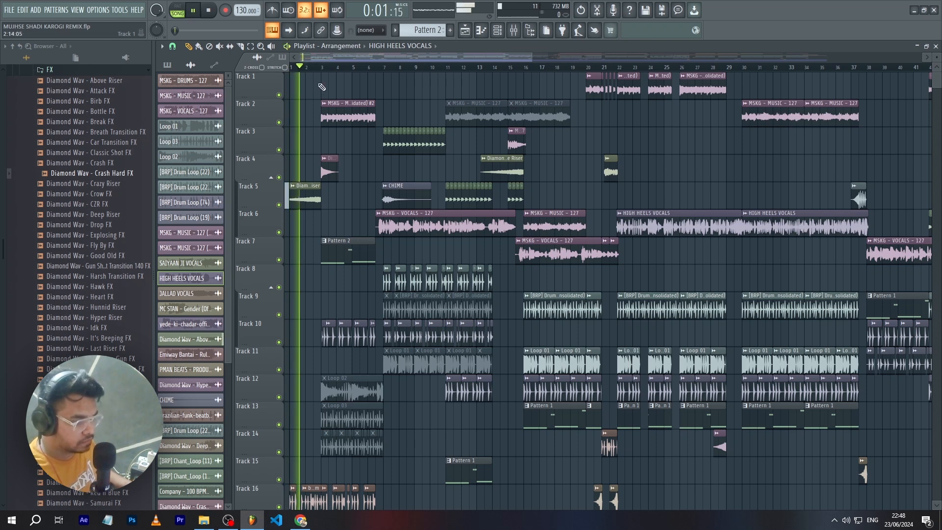
{"action": "key", "text": "space"}
Solo Track 4, play the crash FX clip from bar 3, and unsolo the track
{"action": "scroll", "coordinate": [326, 211], "scroll_direction": "down", "scroll_amount": 3}
{"action": "scroll", "coordinate": [325, 210], "scroll_direction": "up", "scroll_amount": 4}
{"action": "scroll", "coordinate": [325, 211], "scroll_direction": "down", "scroll_amount": 3}
{"action": "left_click", "coordinate": [341, 67]}
{"action": "scroll", "coordinate": [363, 101], "scroll_direction": "up", "scroll_amount": 3}
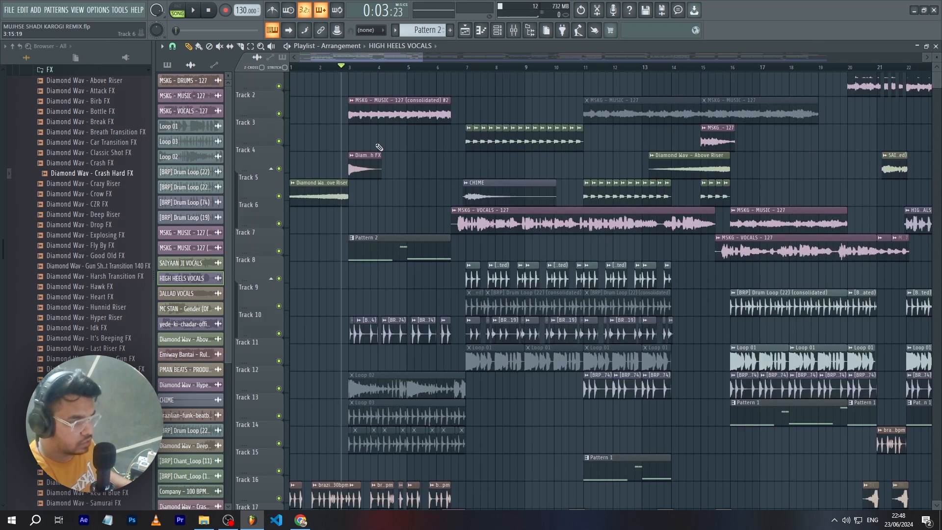
{"action": "left_click", "coordinate": [351, 68]}
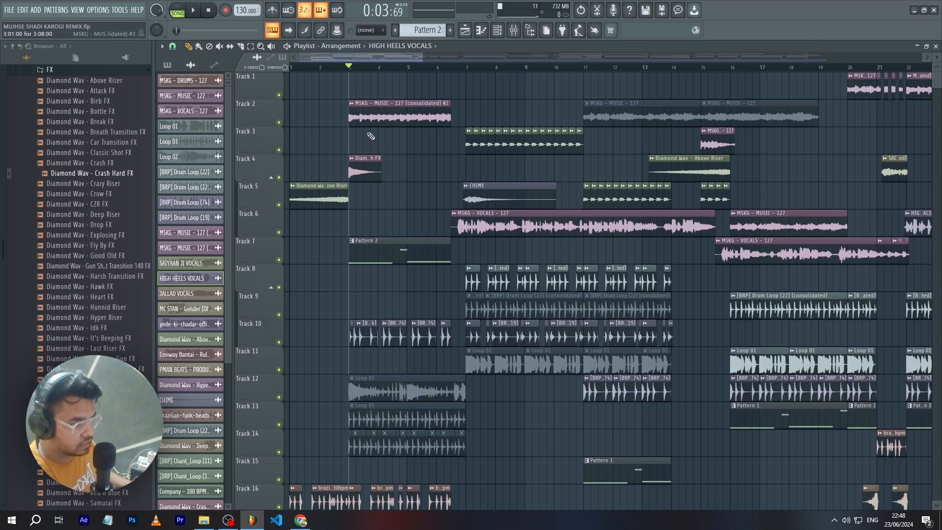
{"action": "right_click", "coordinate": [279, 178]}
{"action": "key", "text": "space"}
{"action": "key", "text": "space"}
{"action": "right_click", "coordinate": [279, 177]}
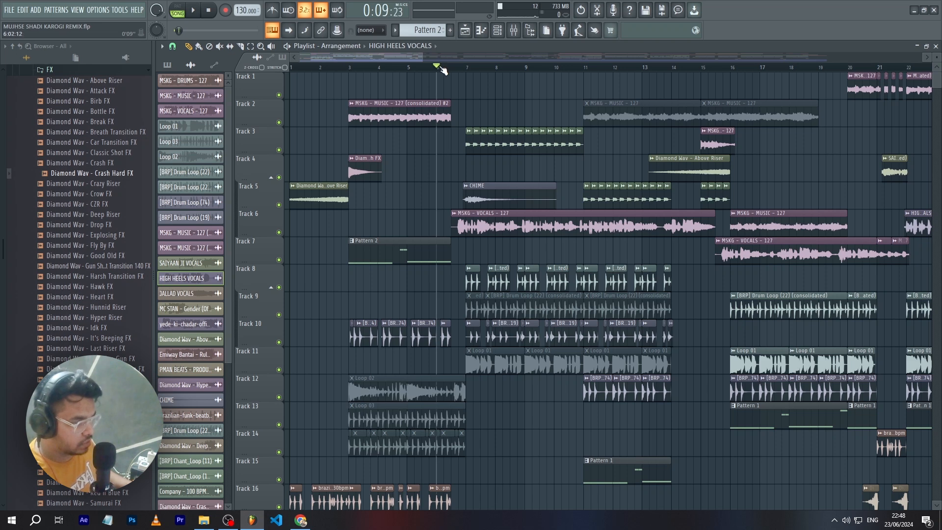
Play the MSKG - VOCALS section with its drums and chime from just before bar 7
{"action": "scroll", "coordinate": [430, 164], "scroll_direction": "up", "scroll_amount": 4}
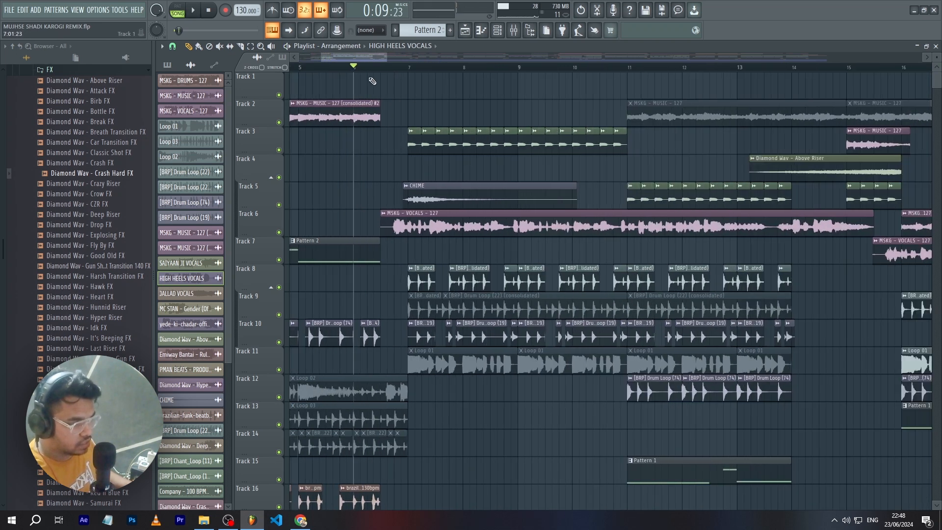
{"action": "scroll", "coordinate": [416, 110], "scroll_direction": "down", "scroll_amount": 5}
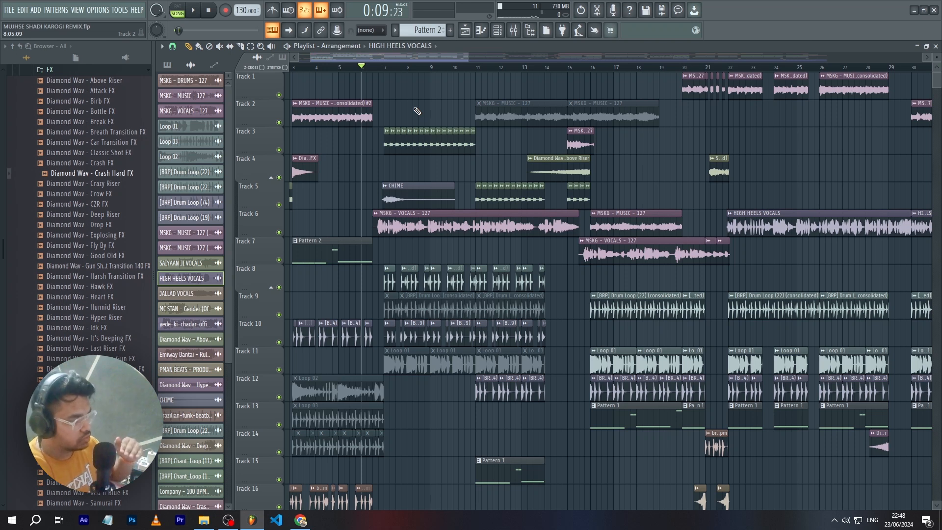
{"action": "left_click", "coordinate": [379, 69]}
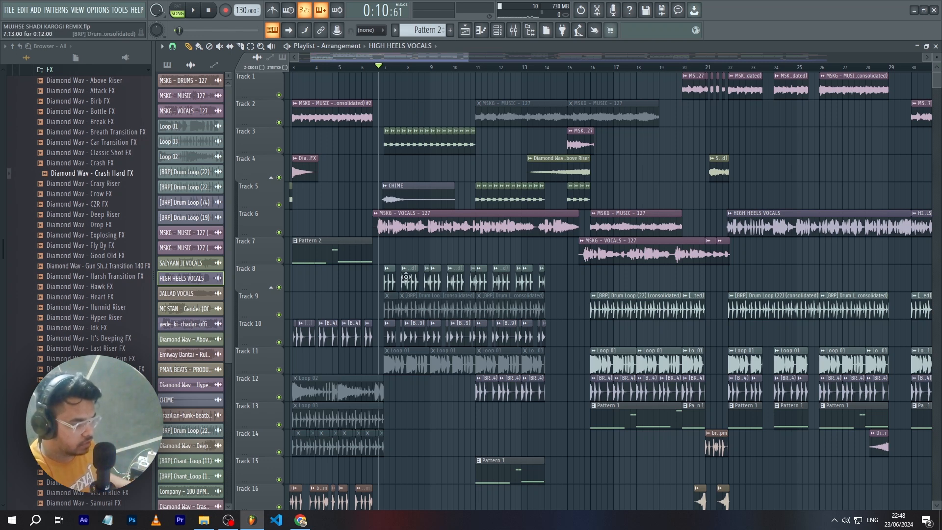
{"action": "scroll", "coordinate": [405, 277], "scroll_direction": "down", "scroll_amount": 1}
{"action": "scroll", "coordinate": [407, 288], "scroll_direction": "up", "scroll_amount": 3}
{"action": "scroll", "coordinate": [408, 288], "scroll_direction": "down", "scroll_amount": 2}
{"action": "key", "text": "space"}
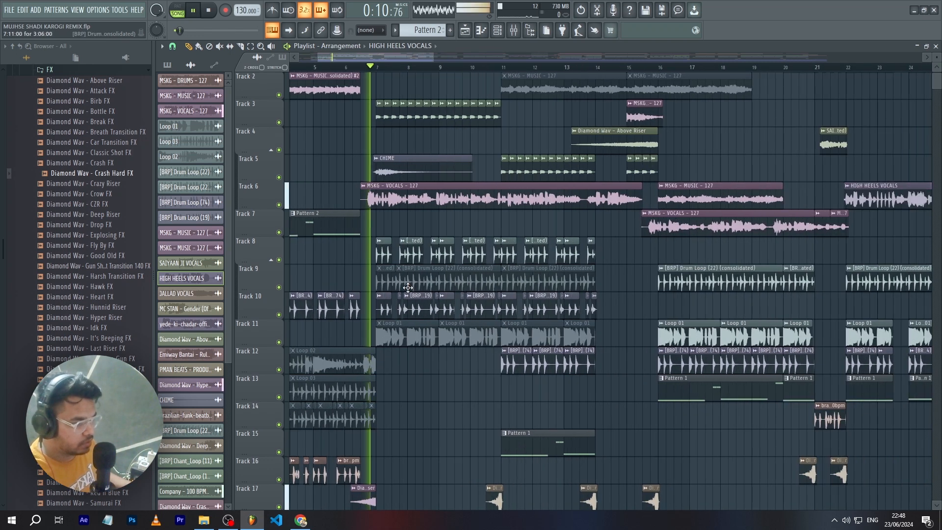
{"action": "scroll", "coordinate": [430, 248], "scroll_direction": "up", "scroll_amount": 1}
{"action": "scroll", "coordinate": [431, 249], "scroll_direction": "down", "scroll_amount": 1}
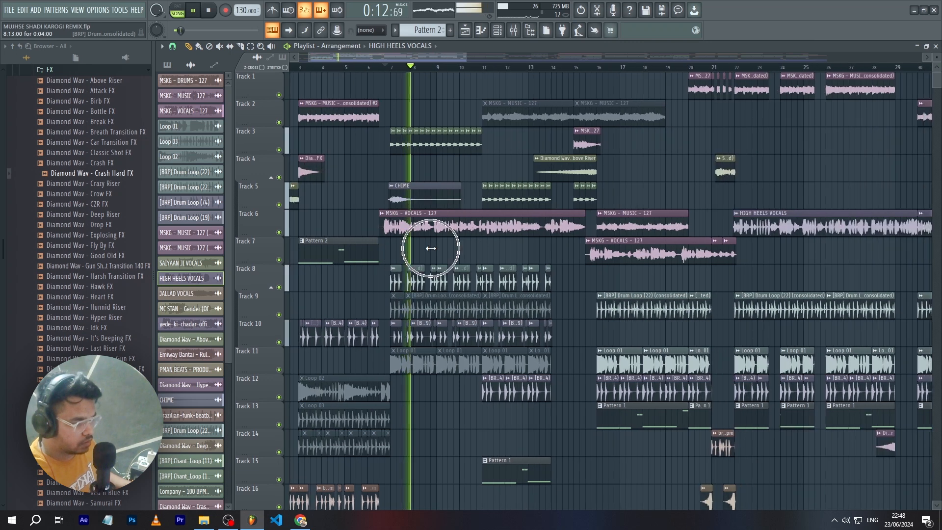
{"action": "key", "text": "space"}
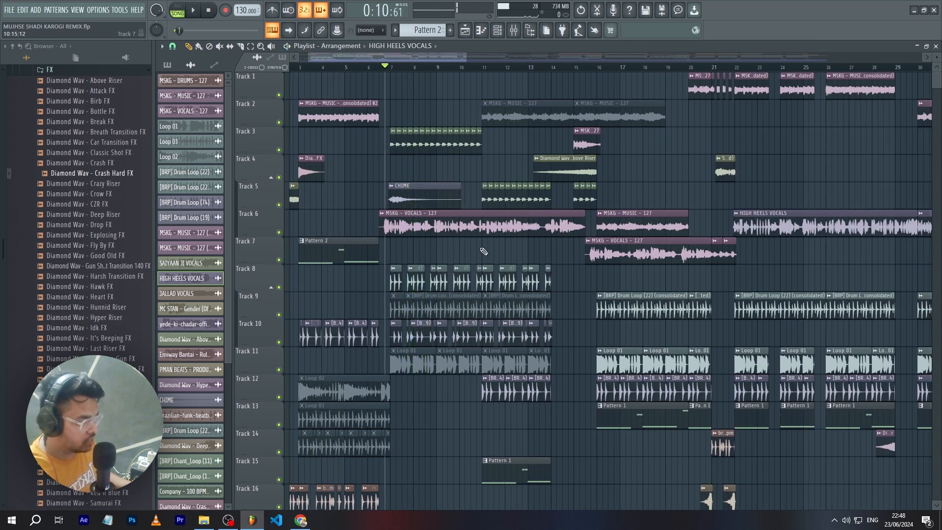
Play the vocal section from just before bar 11, where the Pattern 1 bass and [BRP] Drum Loop (74) clips enter
{"action": "scroll", "coordinate": [482, 248], "scroll_direction": "up", "scroll_amount": 1}
{"action": "left_click", "coordinate": [469, 67]}
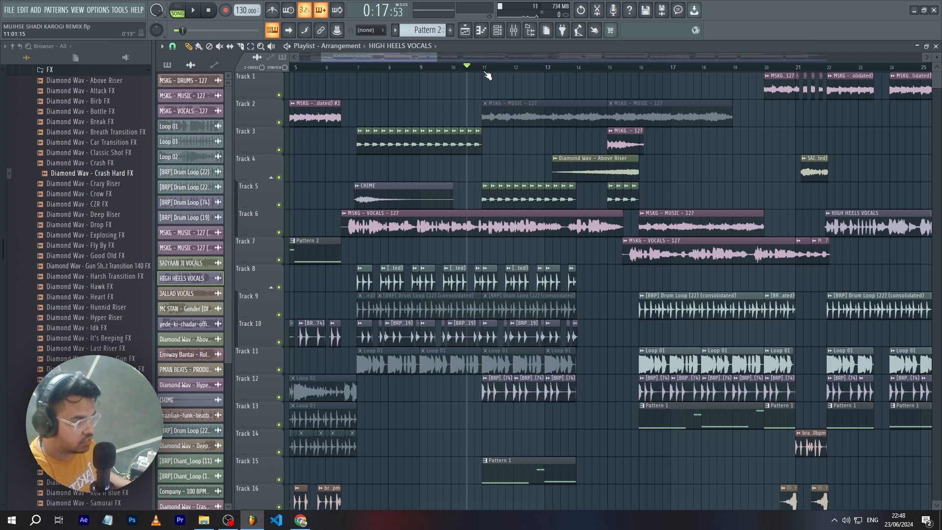
{"action": "key", "text": "space"}
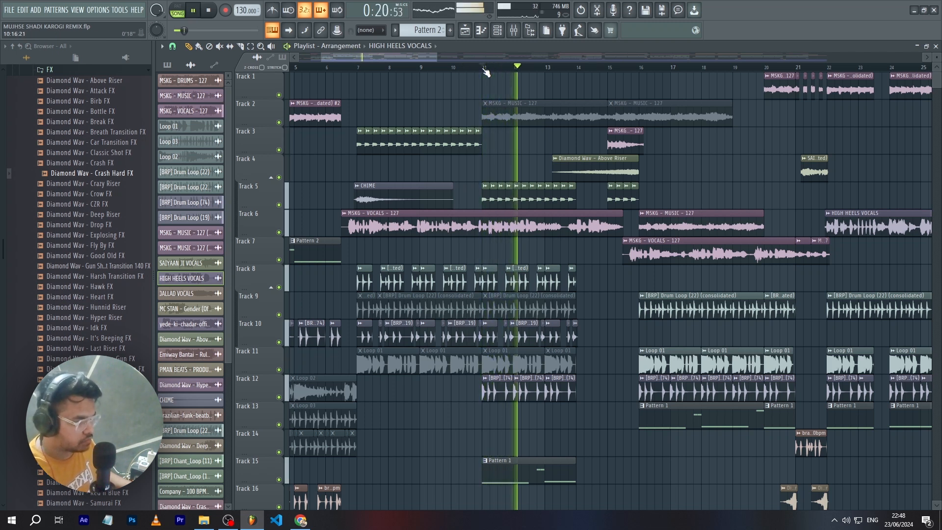
{"action": "key", "text": "space"}
Play the build-up with the Above Riser clip from just before bar 14
{"action": "scroll", "coordinate": [529, 169], "scroll_direction": "up", "scroll_amount": 2}
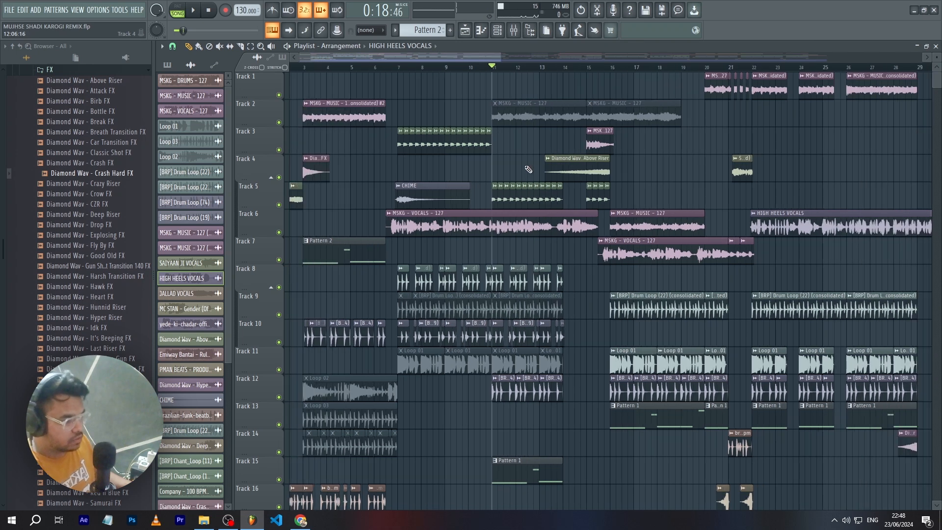
{"action": "scroll", "coordinate": [577, 258], "scroll_direction": "up", "scroll_amount": 2}
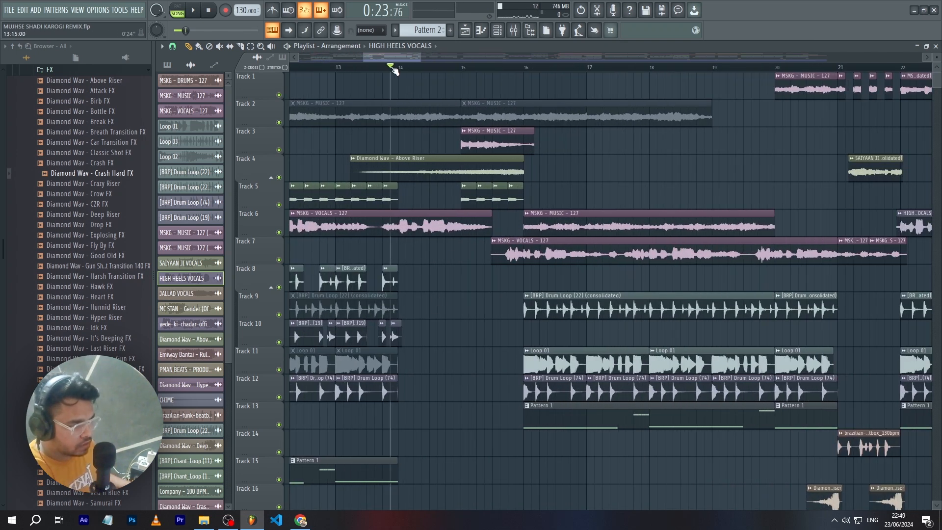
{"action": "key", "text": "space"}
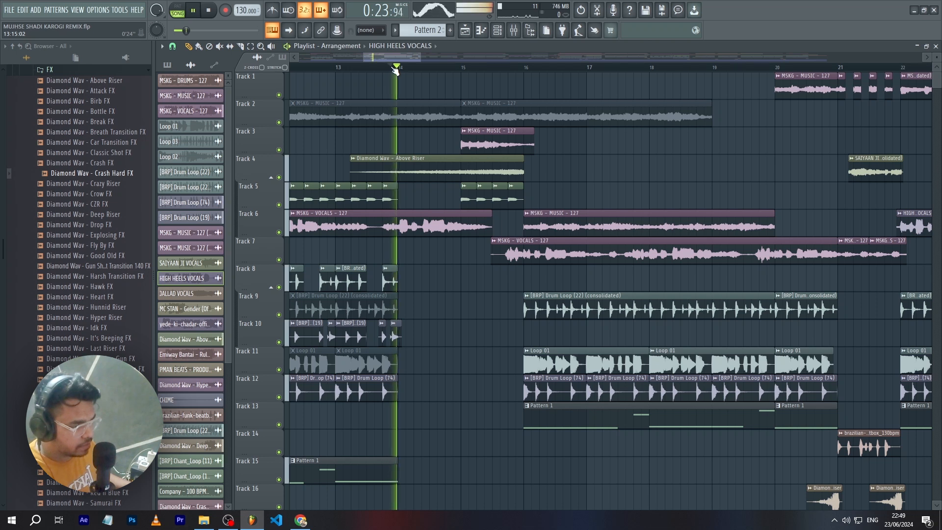
{"action": "key", "text": "space"}
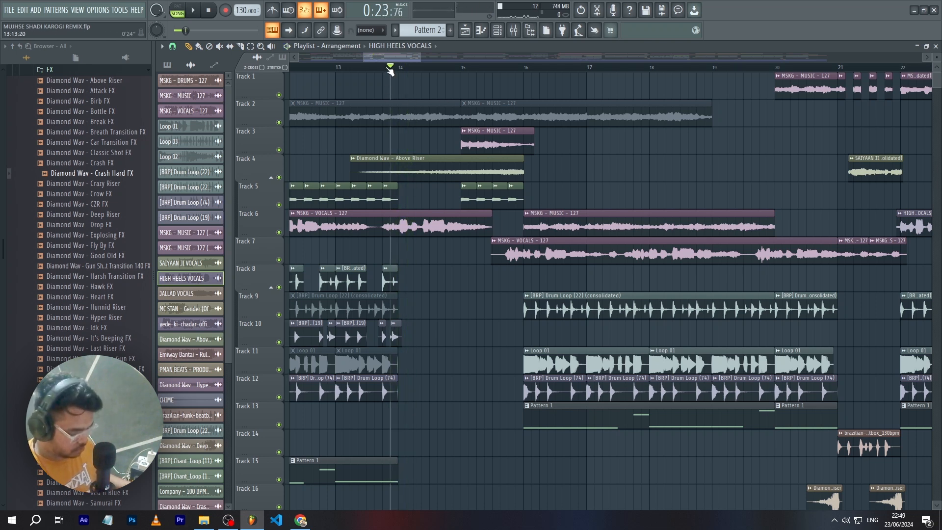
{"action": "key", "text": "space"}
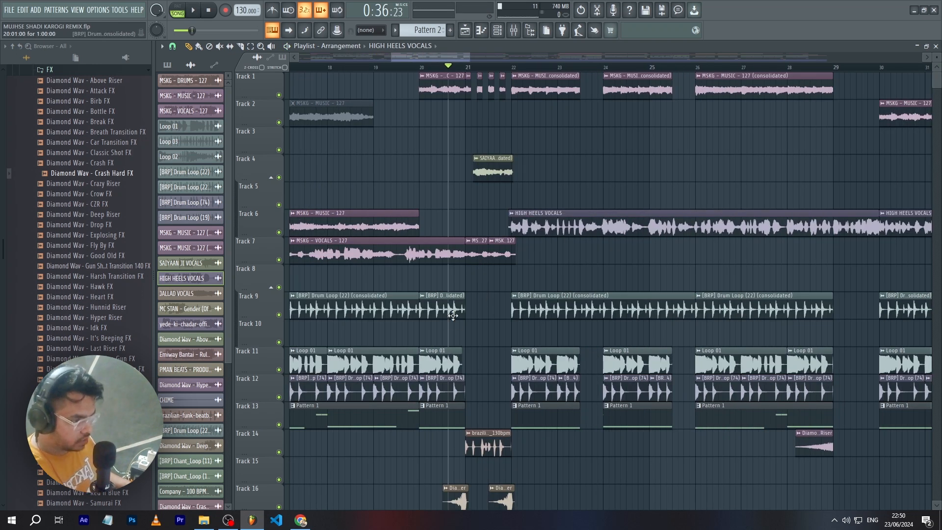
Solo Track 1 and play the chopped MSKG - MUSIC clips around bar 21
{"action": "scroll", "coordinate": [453, 316], "scroll_direction": "down", "scroll_amount": 2}
{"action": "scroll", "coordinate": [458, 314], "scroll_direction": "up", "scroll_amount": 3}
{"action": "scroll", "coordinate": [496, 287], "scroll_direction": "down", "scroll_amount": 3}
{"action": "scroll", "coordinate": [496, 287], "scroll_direction": "up", "scroll_amount": 2}
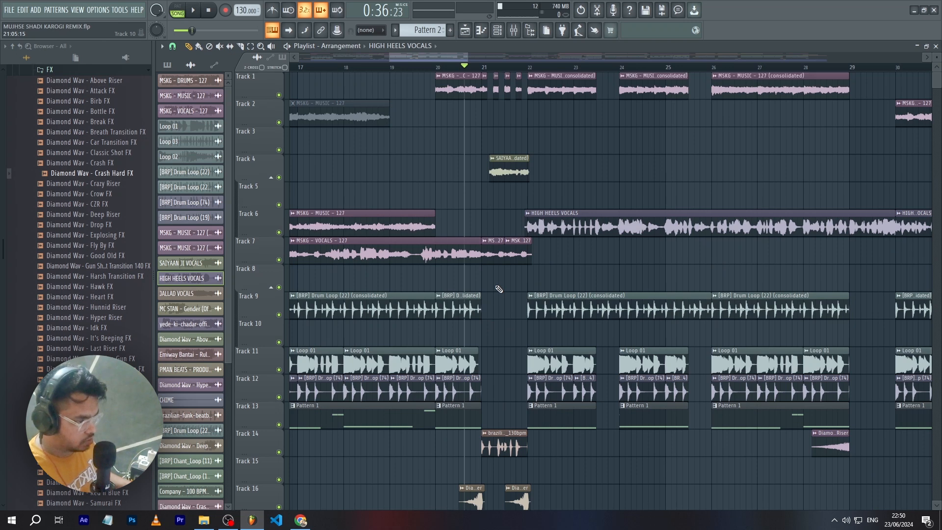
{"action": "scroll", "coordinate": [499, 289], "scroll_direction": "up", "scroll_amount": 4}
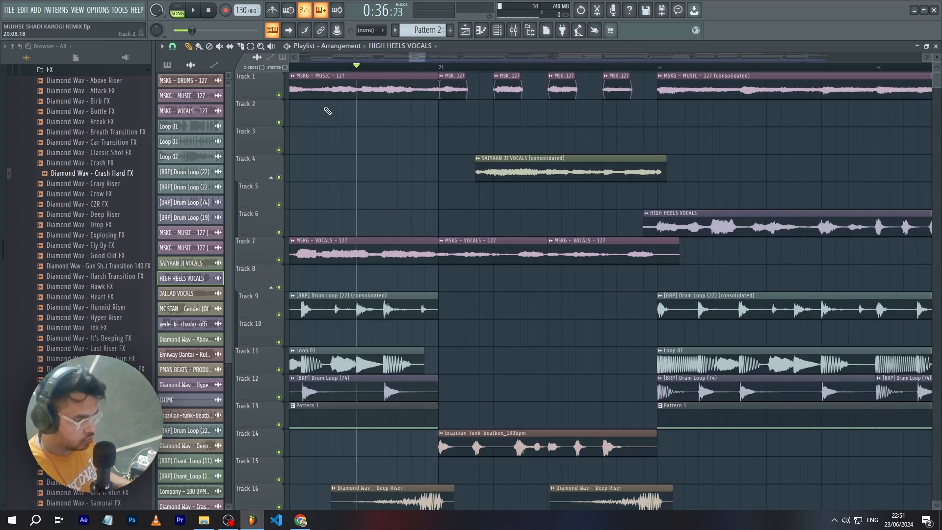
{"action": "right_click", "coordinate": [280, 96]}
{"action": "key", "text": "space"}
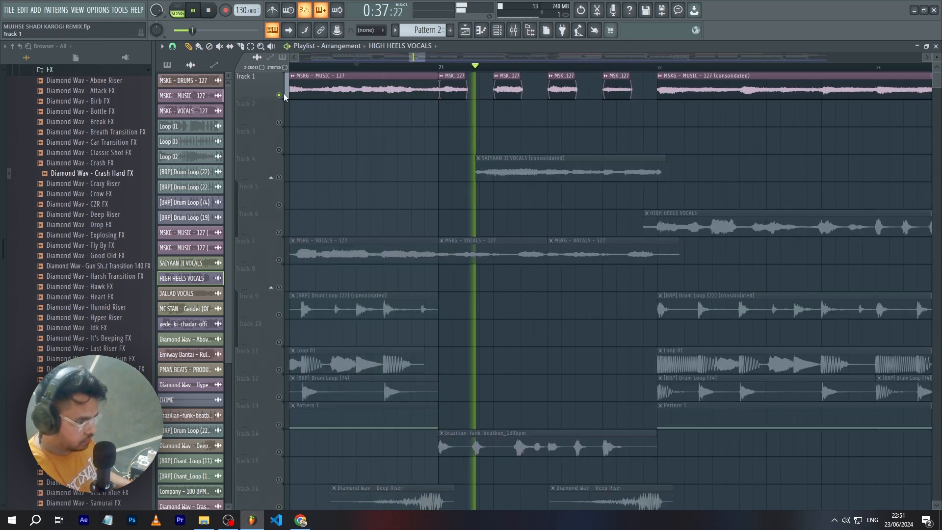
{"action": "key", "text": "space"}
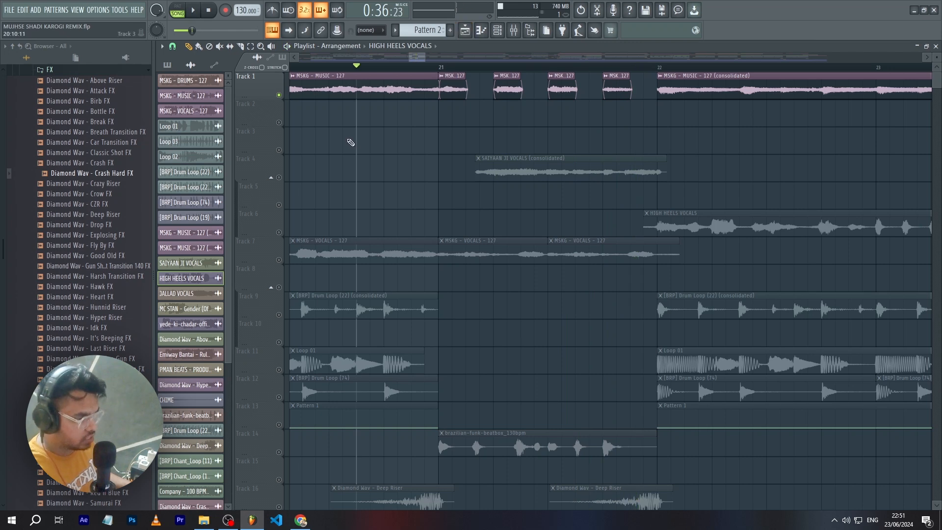
Unsolo the track and play the full mix from the bar 21 break through the HIGH HEELS VOCALS section past bar 30
{"action": "scroll", "coordinate": [465, 346], "scroll_direction": "down", "scroll_amount": 2}
{"action": "right_click", "coordinate": [279, 397]}
{"action": "right_click", "coordinate": [279, 398]}
{"action": "scroll", "coordinate": [471, 334], "scroll_direction": "down", "scroll_amount": 3}
{"action": "scroll", "coordinate": [471, 333], "scroll_direction": "up", "scroll_amount": 2}
{"action": "key", "text": "space"}
{"action": "scroll", "coordinate": [478, 328], "scroll_direction": "up", "scroll_amount": 3}
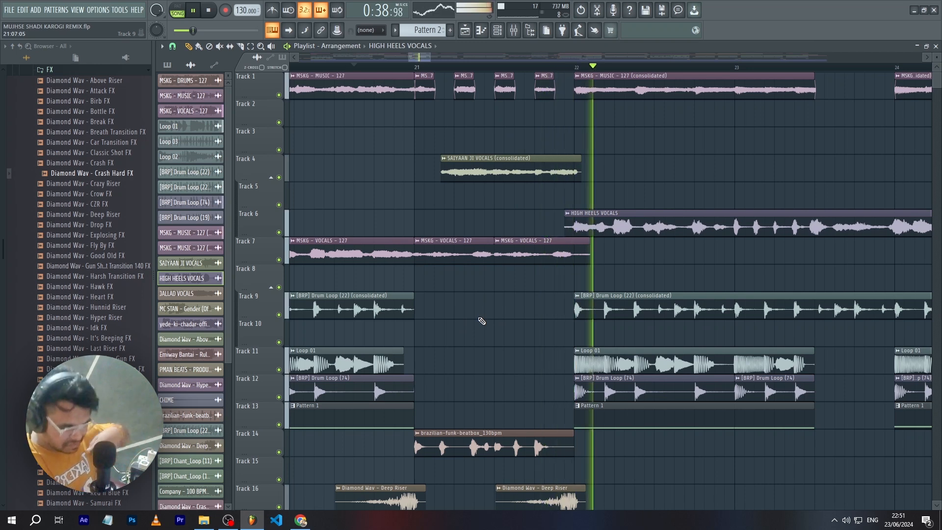
{"action": "scroll", "coordinate": [582, 273], "scroll_direction": "down", "scroll_amount": 4}
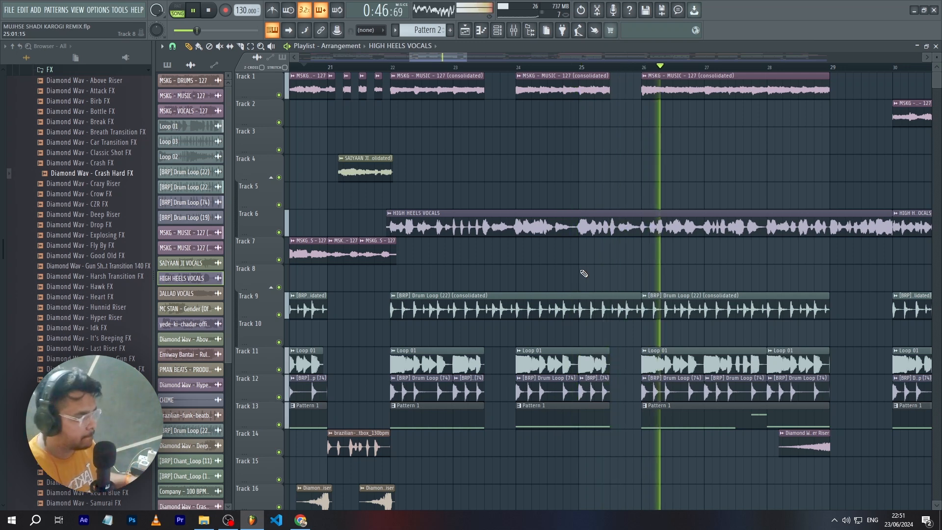
{"action": "scroll", "coordinate": [638, 330], "scroll_direction": "down", "scroll_amount": 3}
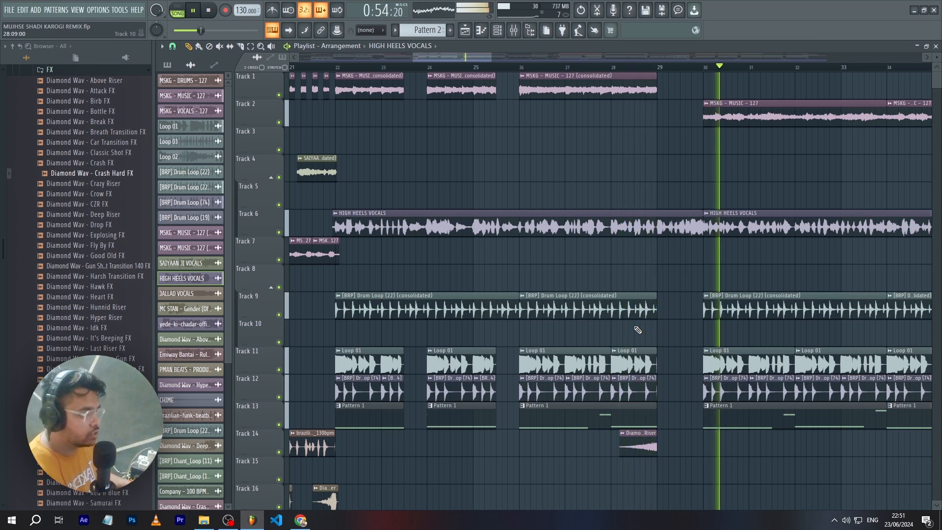
{"action": "key", "text": "space"}
Look over the sections after bar 22 and examine the effect mix-level automation clips on Tracks 20 to 24
{"action": "scroll", "coordinate": [595, 181], "scroll_direction": "down", "scroll_amount": 2}
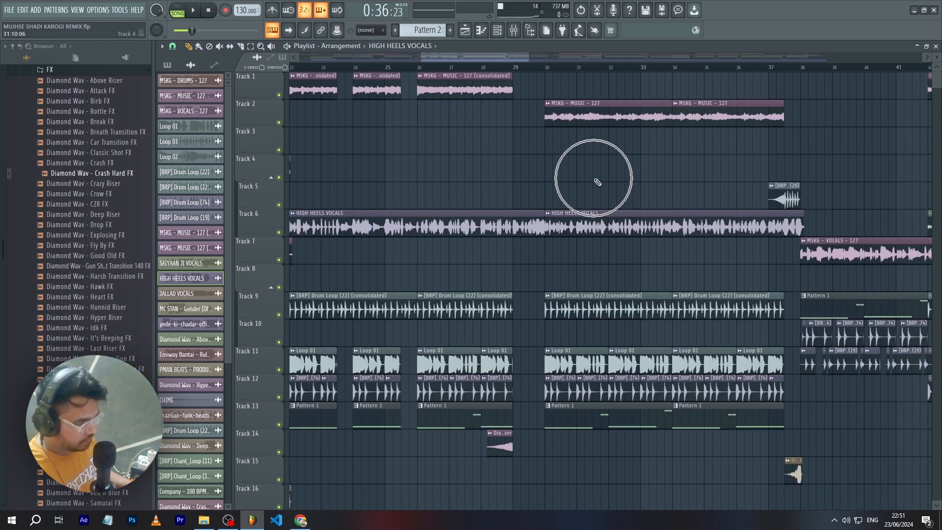
{"action": "scroll", "coordinate": [502, 167], "scroll_direction": "up", "scroll_amount": 1}
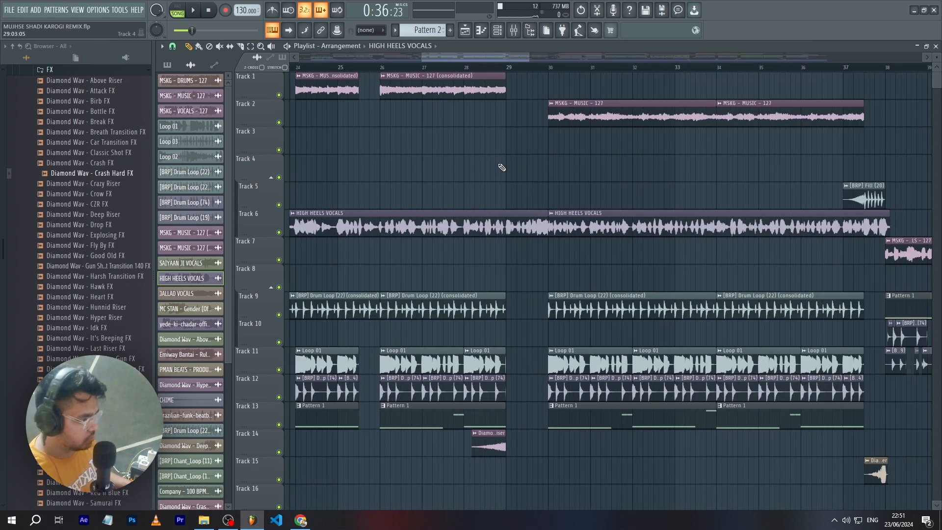
{"action": "scroll", "coordinate": [534, 152], "scroll_direction": "down", "scroll_amount": 1}
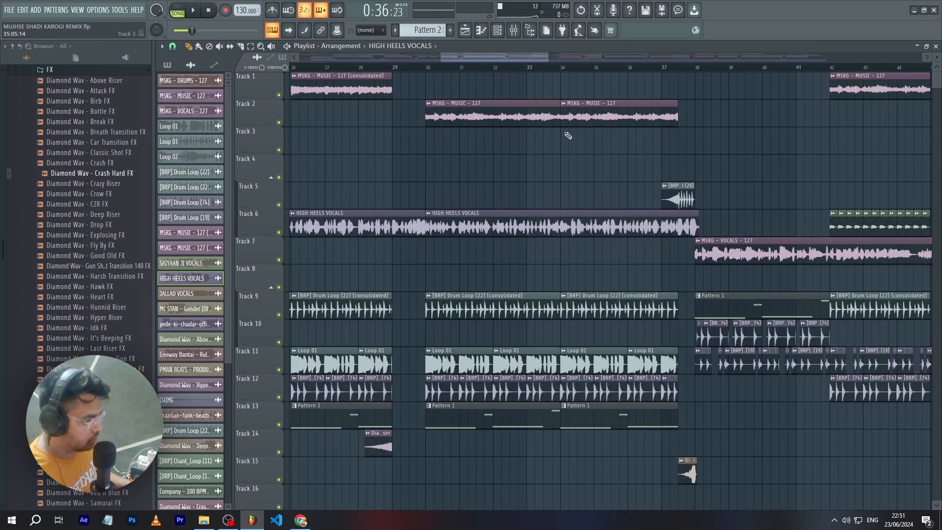
{"action": "scroll", "coordinate": [504, 163], "scroll_direction": "down", "scroll_amount": 5}
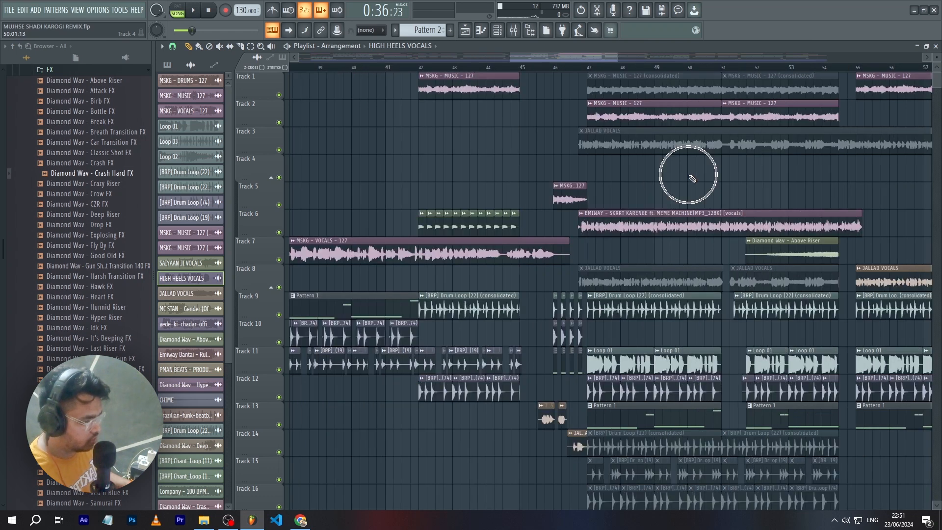
{"action": "scroll", "coordinate": [644, 190], "scroll_direction": "down", "scroll_amount": 4}
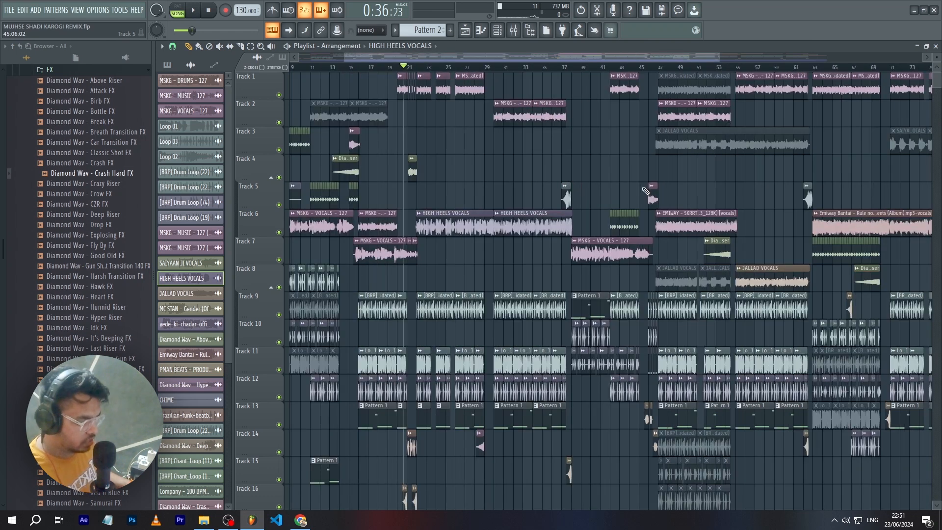
{"action": "scroll", "coordinate": [540, 274], "scroll_direction": "down", "scroll_amount": 3}
{"action": "scroll", "coordinate": [483, 324], "scroll_direction": "up", "scroll_amount": 3}
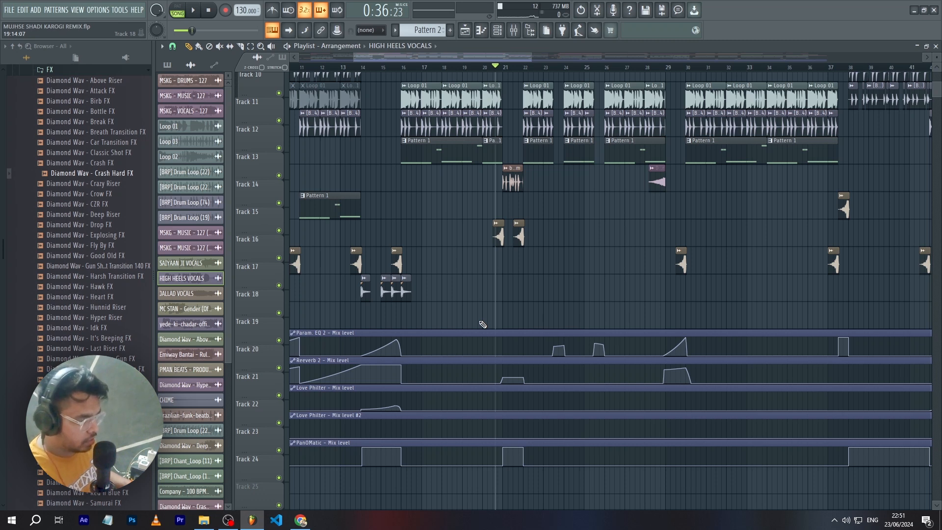
{"action": "scroll", "coordinate": [505, 294], "scroll_direction": "down", "scroll_amount": 1}
{"action": "scroll", "coordinate": [530, 259], "scroll_direction": "up", "scroll_amount": 2}
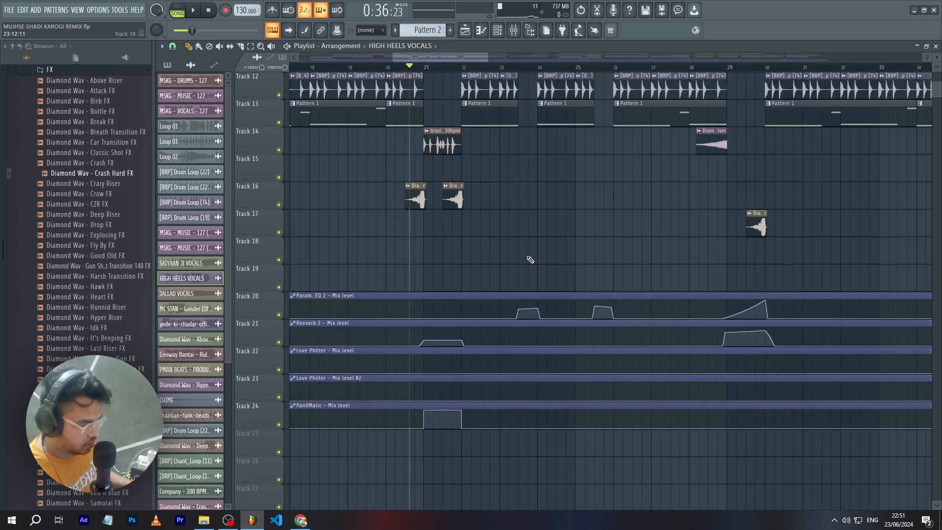
{"action": "scroll", "coordinate": [467, 274], "scroll_direction": "up", "scroll_amount": 2}
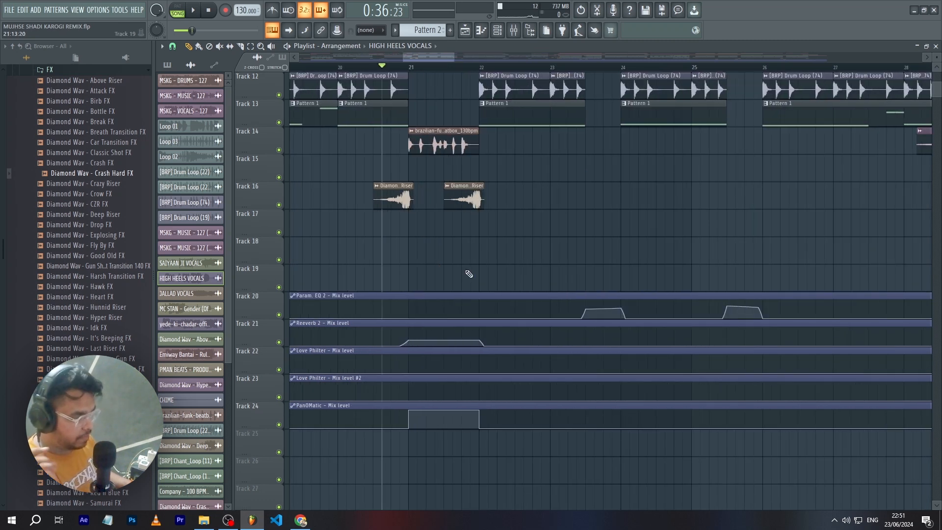
Mute the Love Philter - Mix level #2 automation on Track 23 and play the beatbox break from bar 21
{"action": "right_click", "coordinate": [277, 425]}
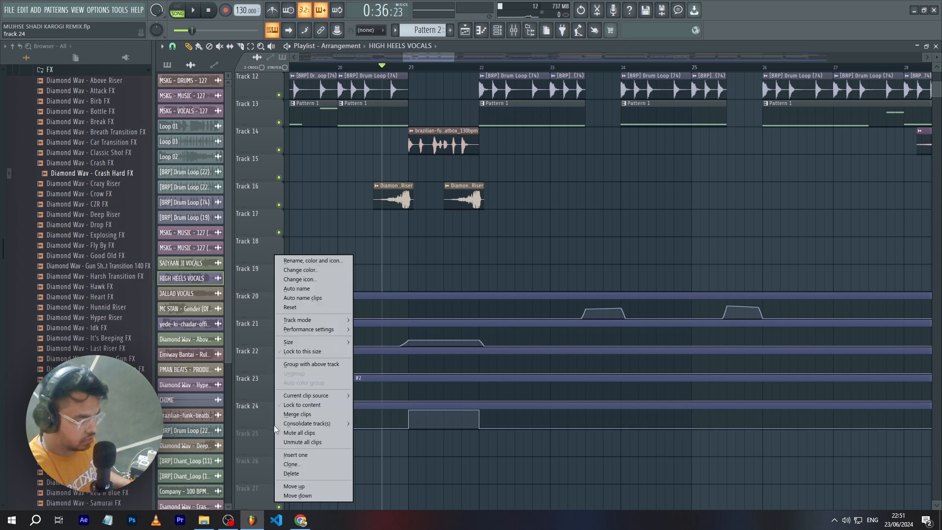
{"action": "left_click", "coordinate": [421, 282]}
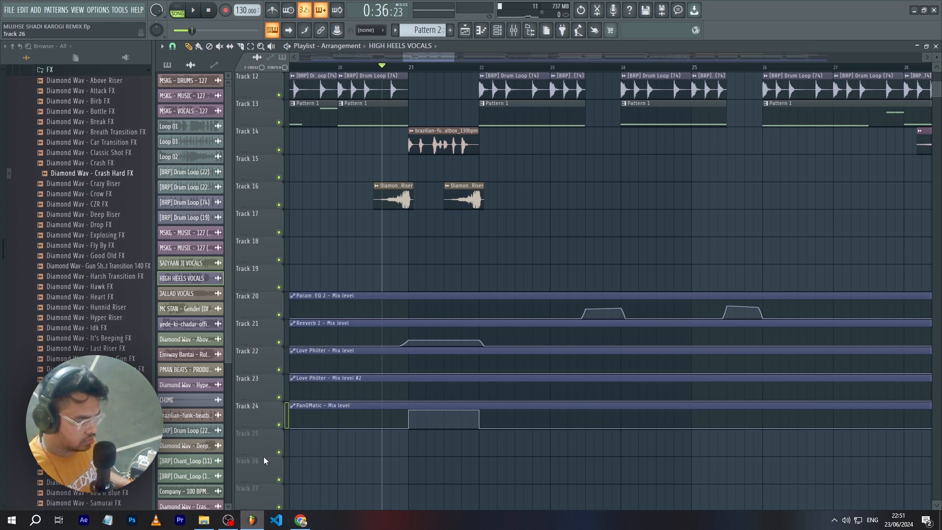
{"action": "left_click", "coordinate": [280, 397]}
{"action": "left_click", "coordinate": [408, 67]}
{"action": "key", "text": "space"}
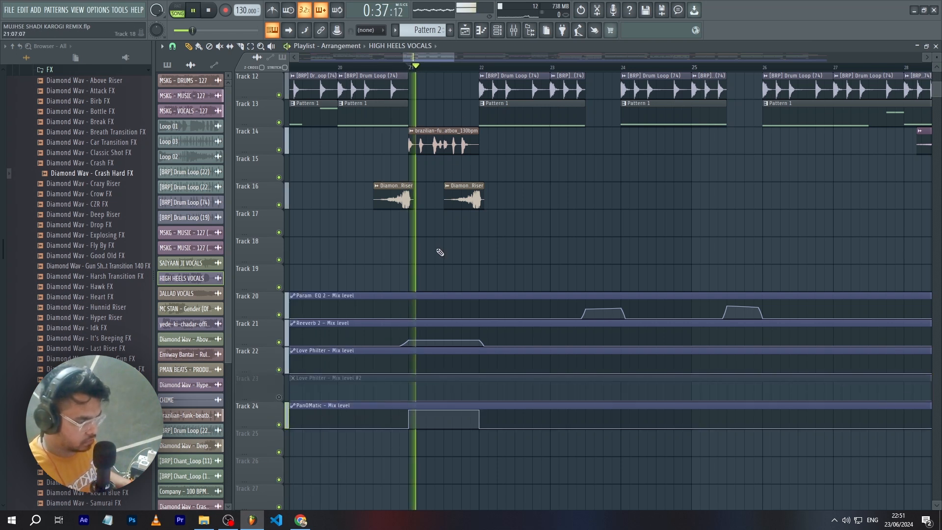
{"action": "key", "text": "space"}
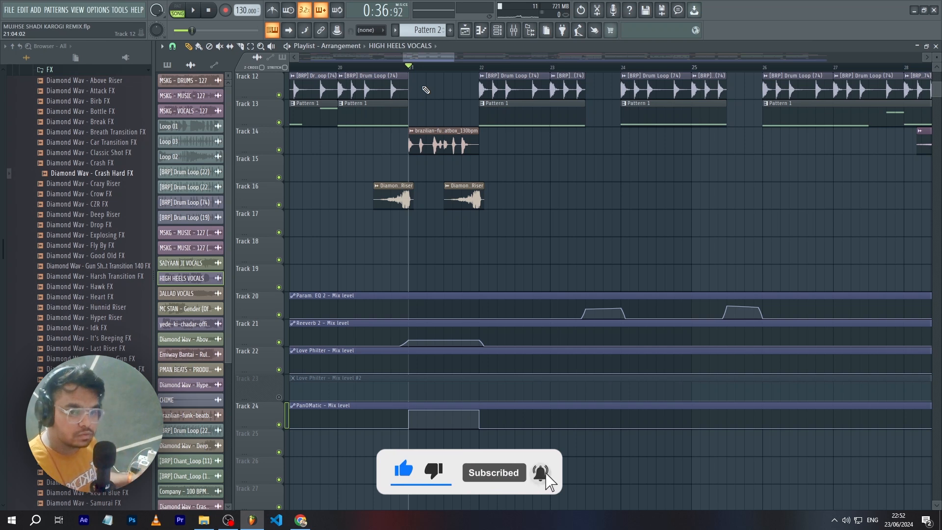
Replay the beatbox break at bar 21 with its PanOMatic and Reeverb 2 automation active
{"action": "key", "text": "space"}
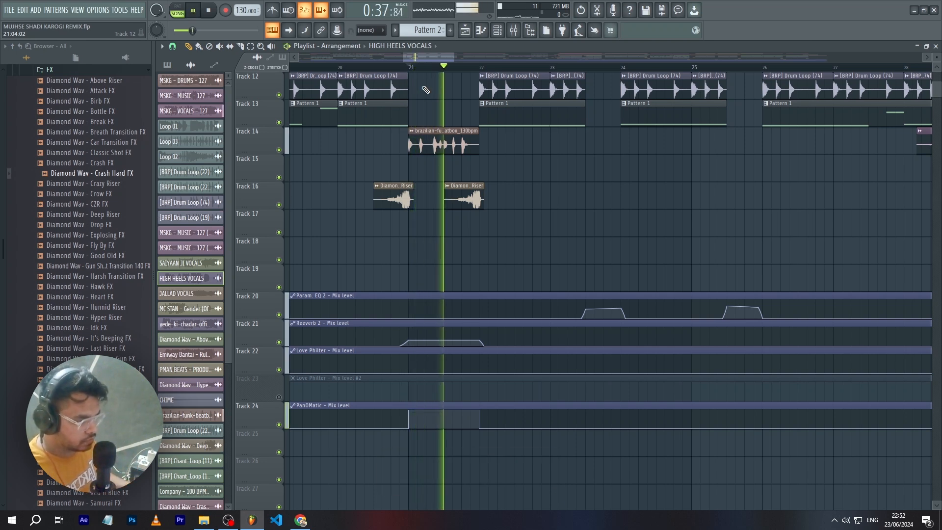
{"action": "scroll", "coordinate": [426, 90], "scroll_direction": "down", "scroll_amount": 4}
{"action": "scroll", "coordinate": [469, 241], "scroll_direction": "up", "scroll_amount": 4}
{"action": "key", "text": "space"}
Play the transition from bar 29 into bar 30 with the Deep Riser and the Param. EQ 2 and Reeverb 2 automation
{"action": "scroll", "coordinate": [470, 242], "scroll_direction": "up", "scroll_amount": 3}
{"action": "scroll", "coordinate": [469, 242], "scroll_direction": "down", "scroll_amount": 3}
{"action": "scroll", "coordinate": [719, 298], "scroll_direction": "up", "scroll_amount": 8}
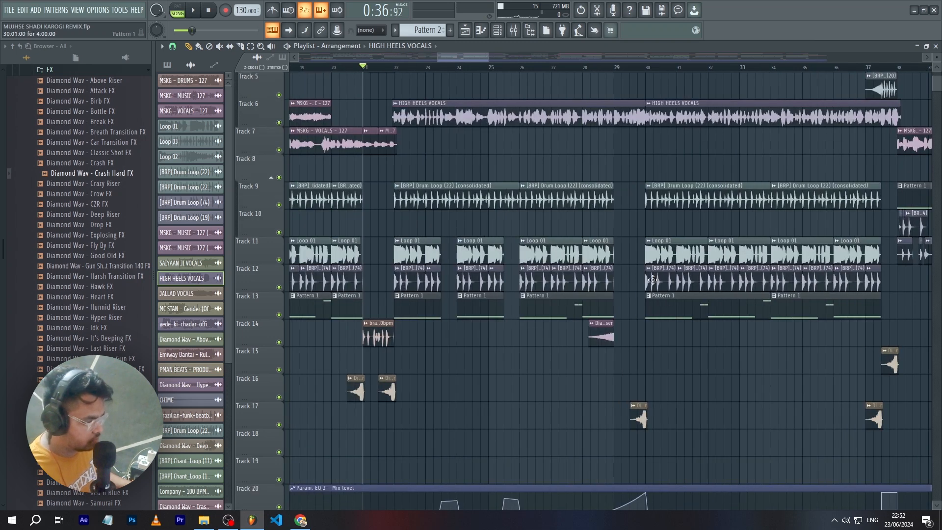
{"action": "scroll", "coordinate": [504, 90], "scroll_direction": "down", "scroll_amount": 4}
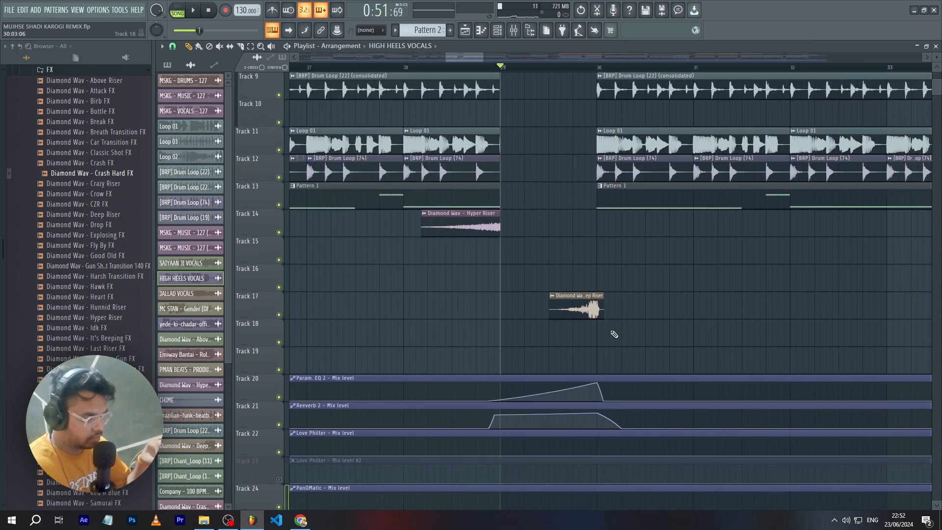
{"action": "scroll", "coordinate": [574, 350], "scroll_direction": "down", "scroll_amount": 2}
{"action": "scroll", "coordinate": [599, 357], "scroll_direction": "up", "scroll_amount": 3}
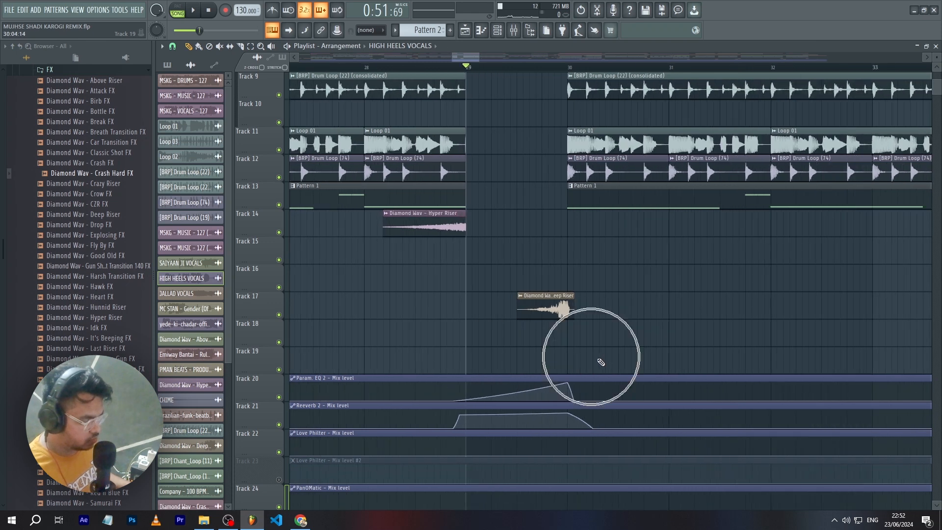
{"action": "key", "text": "space"}
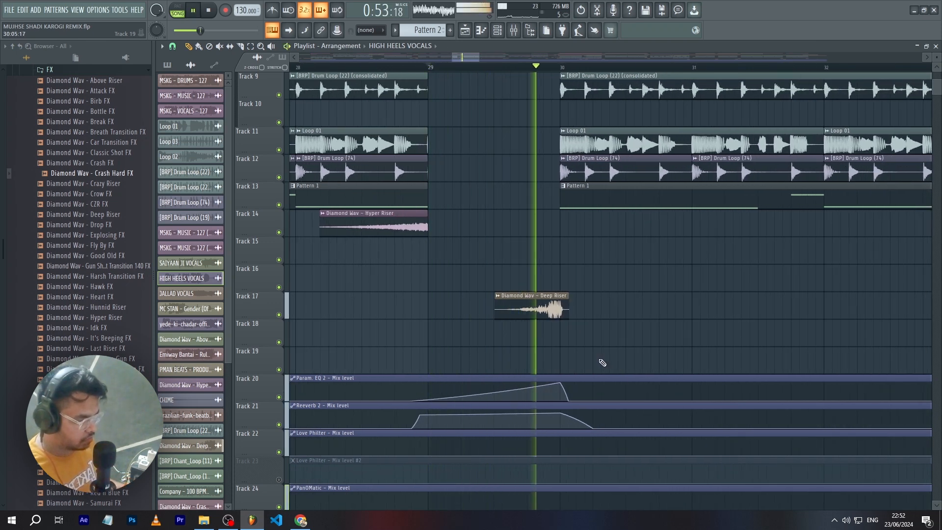
{"action": "key", "text": "space"}
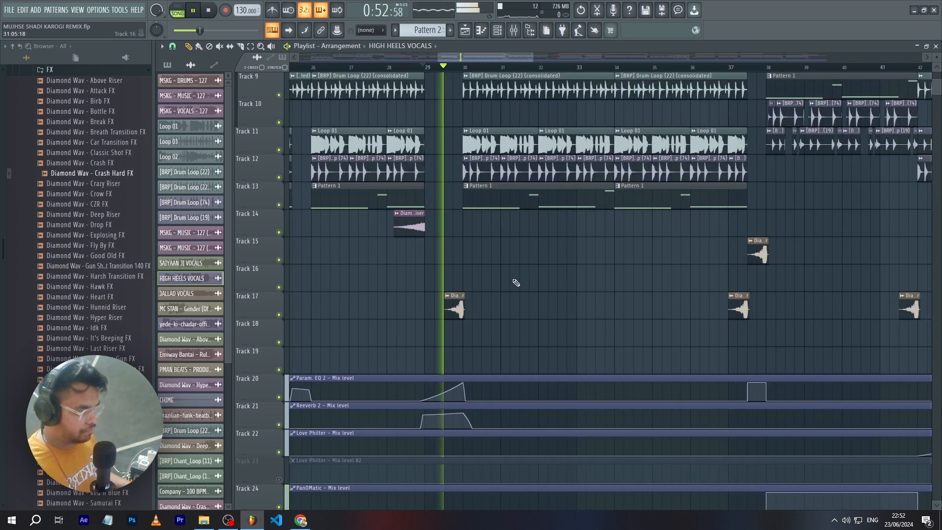
{"action": "key", "text": "space"}
Look over the whole arrangement from the intro to the final section
{"action": "scroll", "coordinate": [515, 280], "scroll_direction": "up", "scroll_amount": 4}
{"action": "scroll", "coordinate": [501, 277], "scroll_direction": "down", "scroll_amount": 3}
{"action": "scroll", "coordinate": [502, 279], "scroll_direction": "down", "scroll_amount": 5}
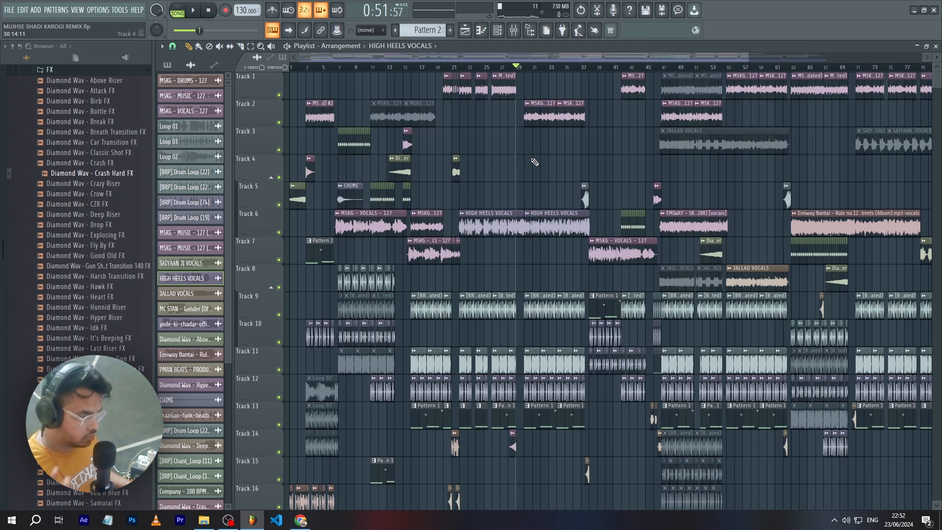
{"action": "scroll", "coordinate": [534, 162], "scroll_direction": "down", "scroll_amount": 3}
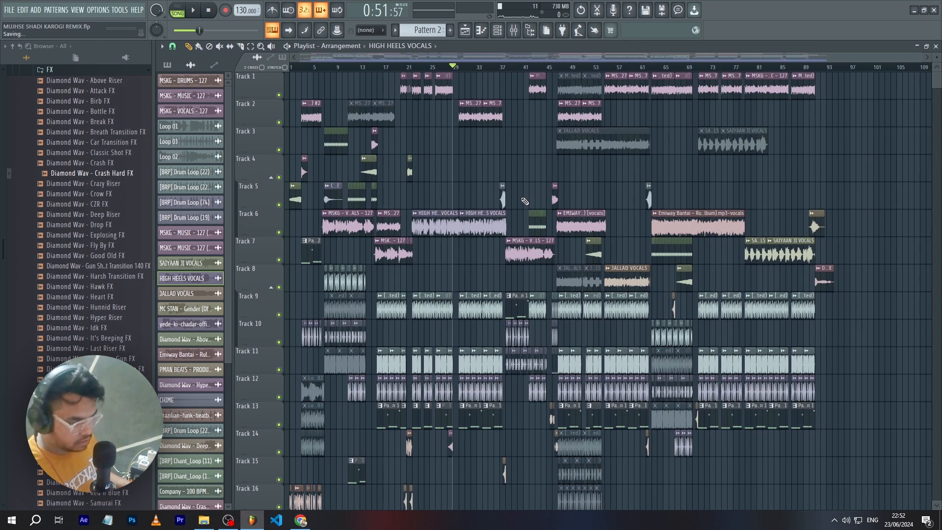
{"action": "scroll", "coordinate": [463, 183], "scroll_direction": "up", "scroll_amount": 4}
{"action": "scroll", "coordinate": [463, 170], "scroll_direction": "down", "scroll_amount": 3}
{"action": "scroll", "coordinate": [554, 158], "scroll_direction": "up", "scroll_amount": 4}
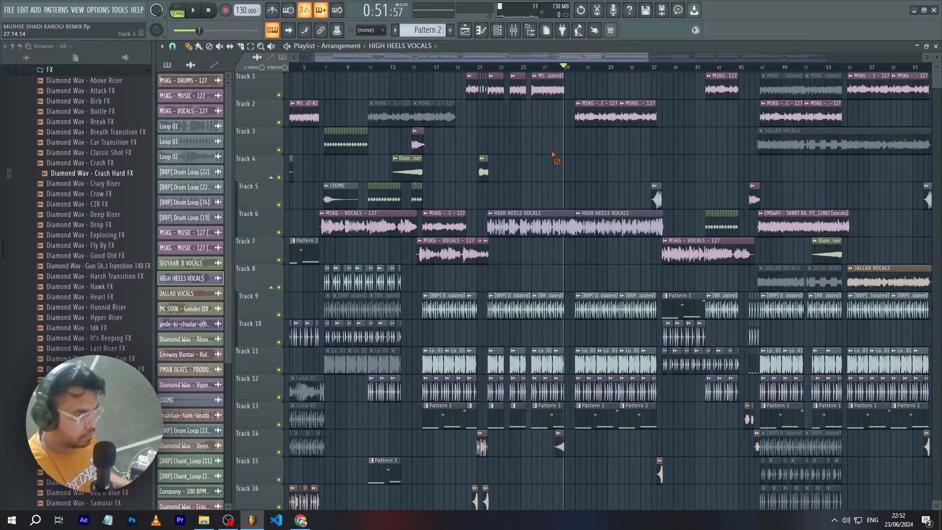
Solo Track 6 and play the HIGH HEELS VOCALS from bar 22
{"action": "left_click", "coordinate": [517, 37]}
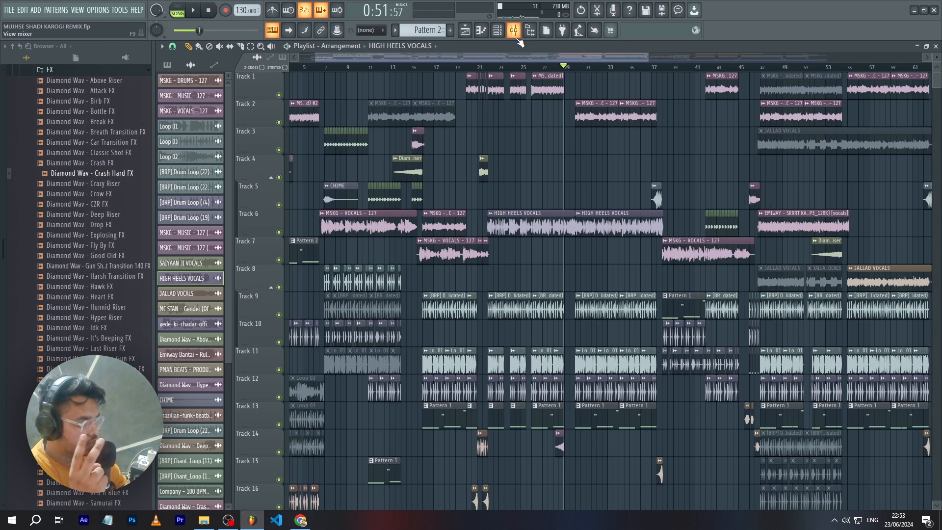
{"action": "scroll", "coordinate": [495, 251], "scroll_direction": "up", "scroll_amount": 5}
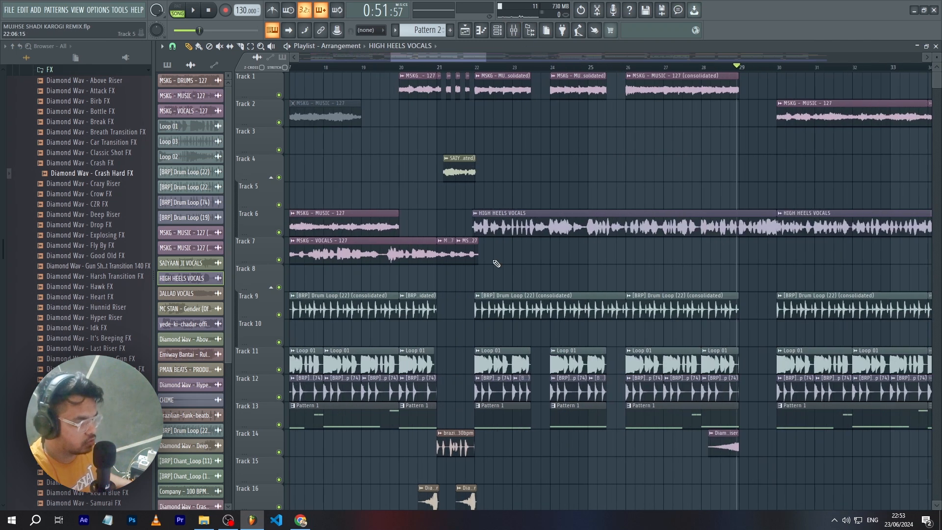
{"action": "right_click", "coordinate": [279, 232]}
{"action": "scroll", "coordinate": [459, 130], "scroll_direction": "up", "scroll_amount": 6}
{"action": "left_click", "coordinate": [368, 69]}
{"action": "key", "text": "space"}
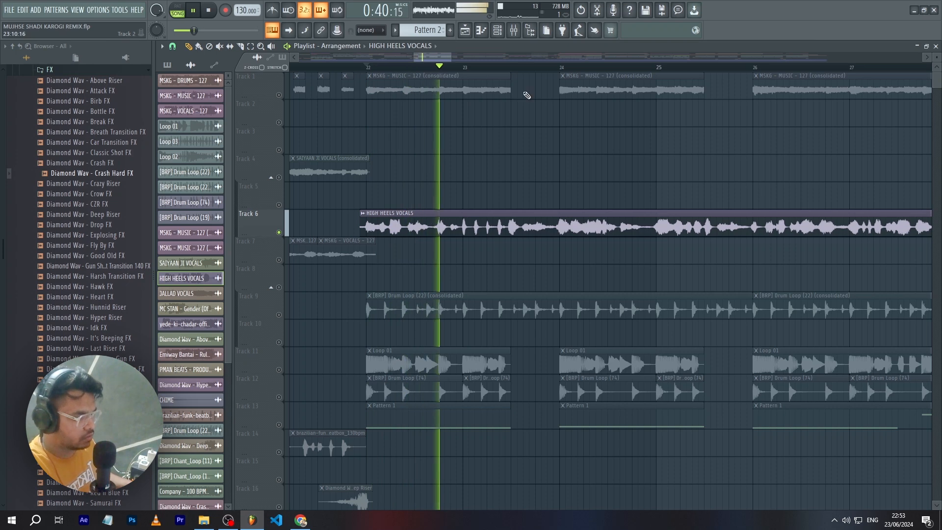
{"action": "left_click", "coordinate": [513, 31]}
{"action": "key", "text": "space"}
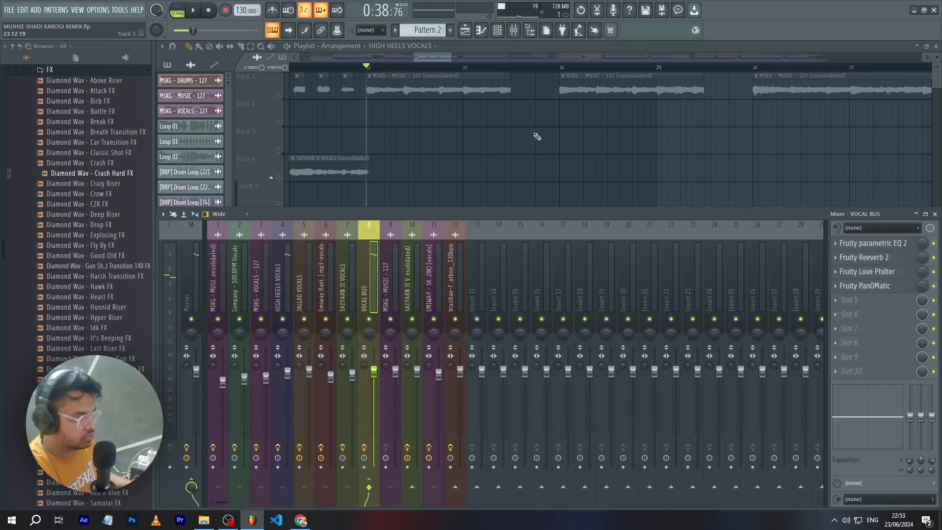
Play the soloed HIGH HEELS VOCALS from bar 24 in the playlist
{"action": "key", "text": "F9"}
{"action": "left_click", "coordinate": [558, 71]}
{"action": "key", "text": "space"}
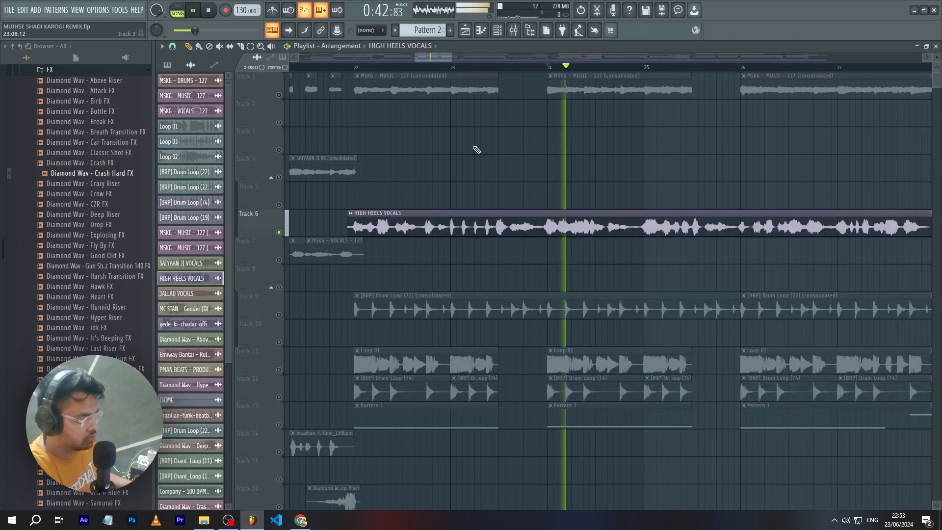
{"action": "scroll", "coordinate": [536, 178], "scroll_direction": "down", "scroll_amount": 3}
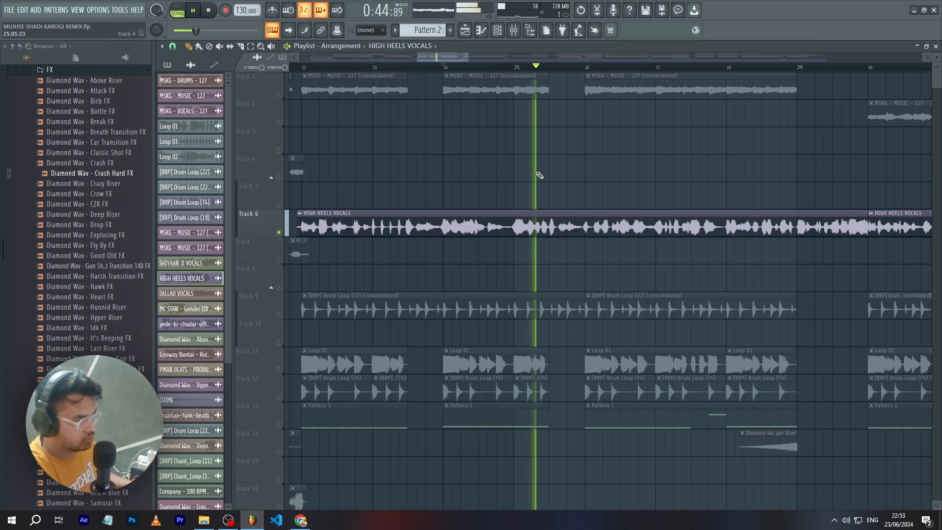
{"action": "key", "text": "space"}
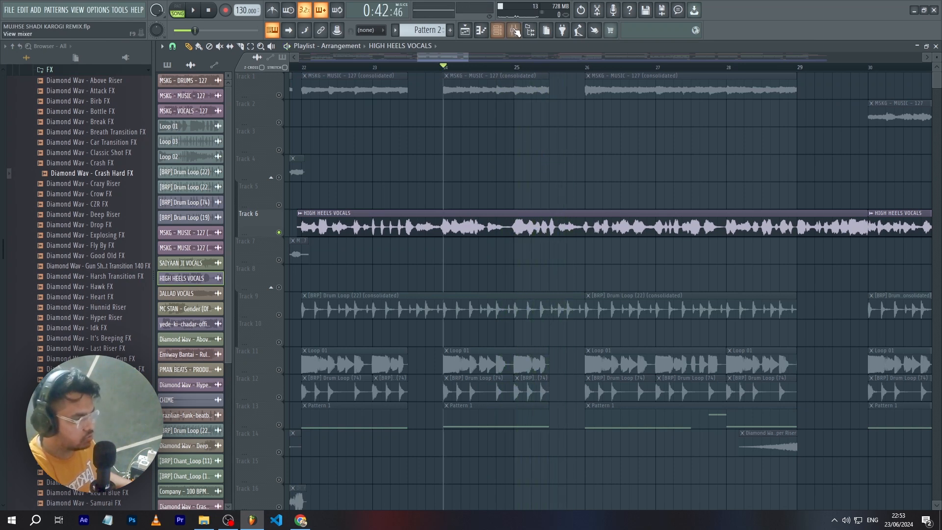
Select the HIGH HEELS VOCALS mixer channel and audition it from bar 24
{"action": "key", "text": "F9"}
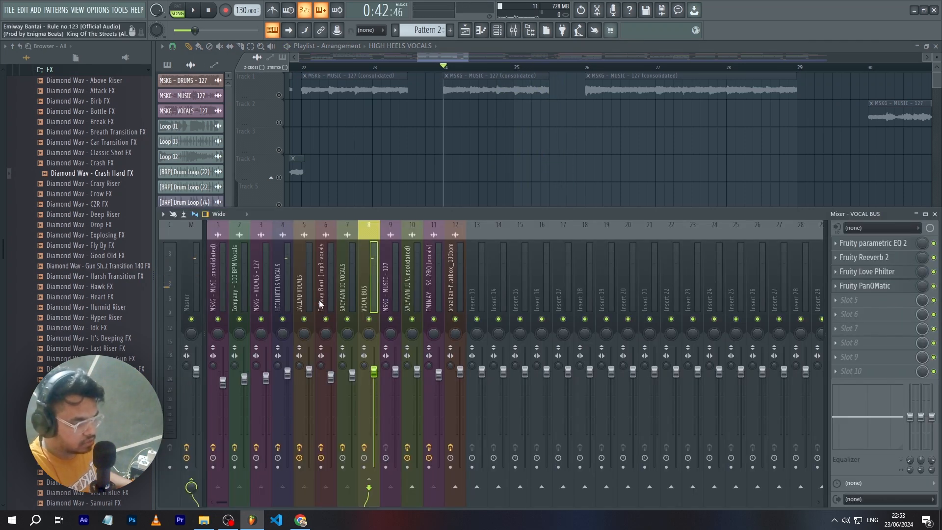
{"action": "left_click", "coordinate": [280, 290]}
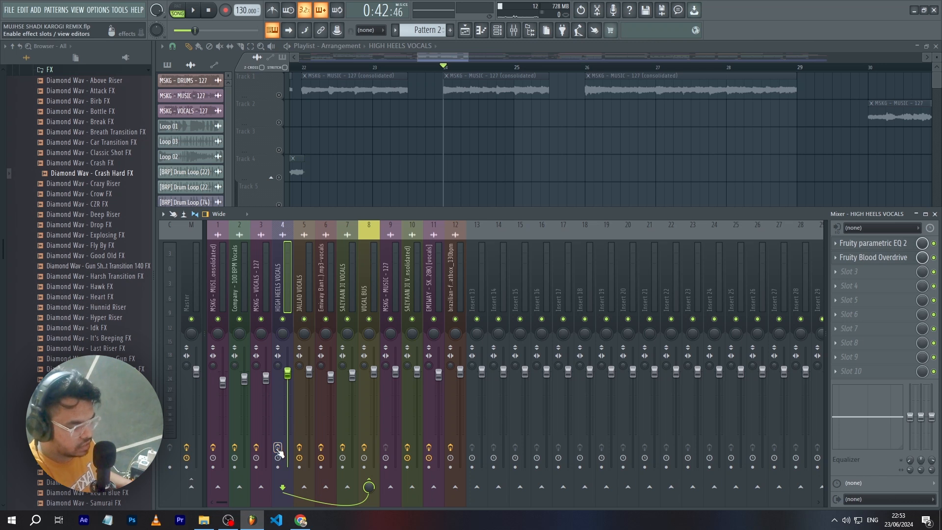
{"action": "key", "text": "space"}
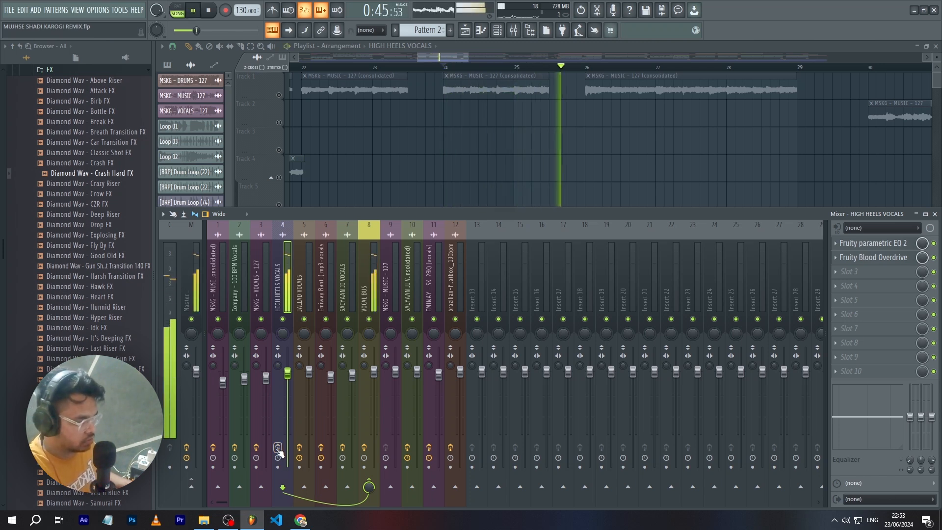
{"action": "key", "text": "space"}
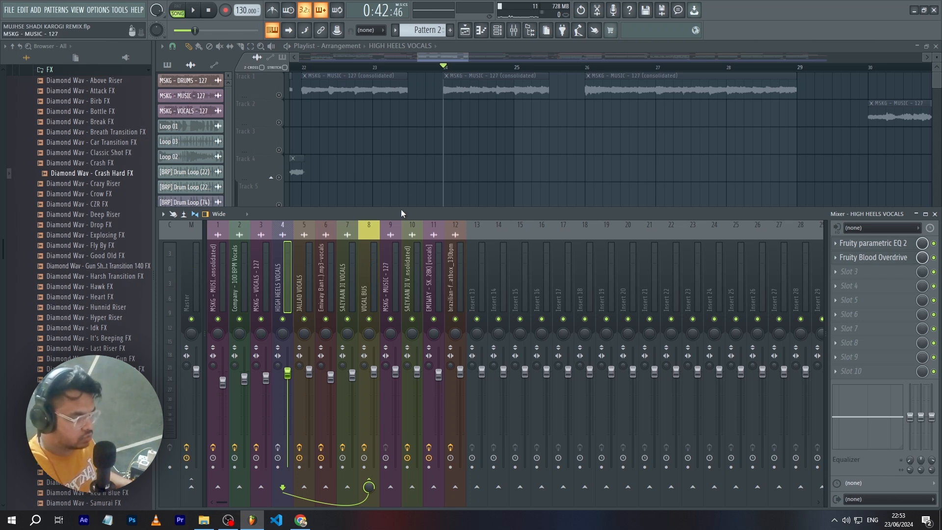
Inspect the Fruity parametric EQ 2 curve on HIGH HEELS VOCALS while auditioning the vocals
{"action": "left_click", "coordinate": [892, 243]}
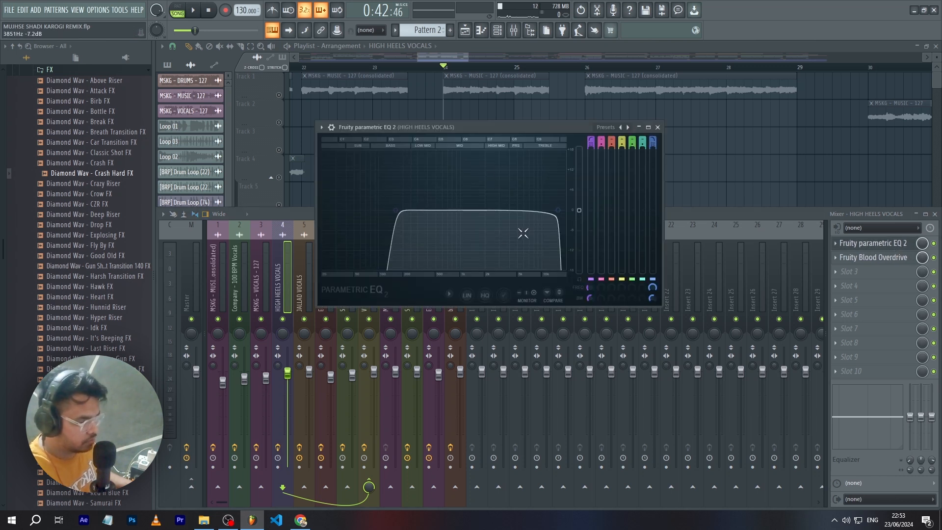
{"action": "key", "text": "space"}
{"action": "key", "text": "space"}
{"action": "key", "text": "space"}
{"action": "key", "text": "space"}
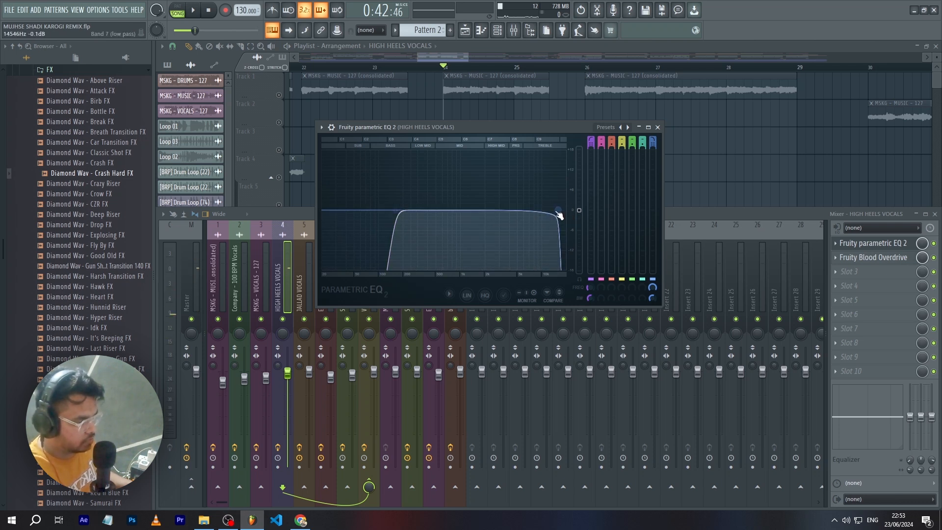
{"action": "left_click", "coordinate": [657, 127]}
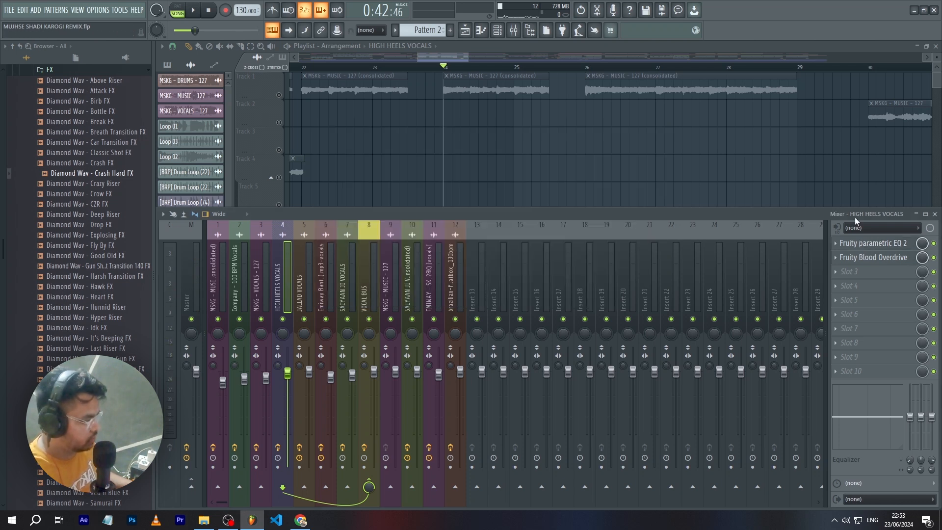
Inspect the Fruity Blood Overdrive settings on HIGH HEELS VOCALS and replay the vocals with the overdrive bypassed
{"action": "left_click", "coordinate": [875, 258]}
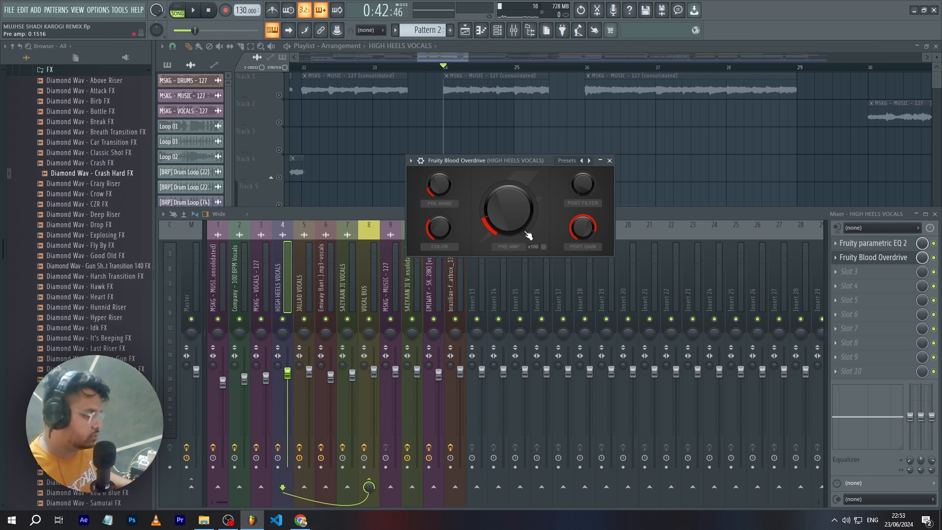
{"action": "left_click", "coordinate": [609, 161]}
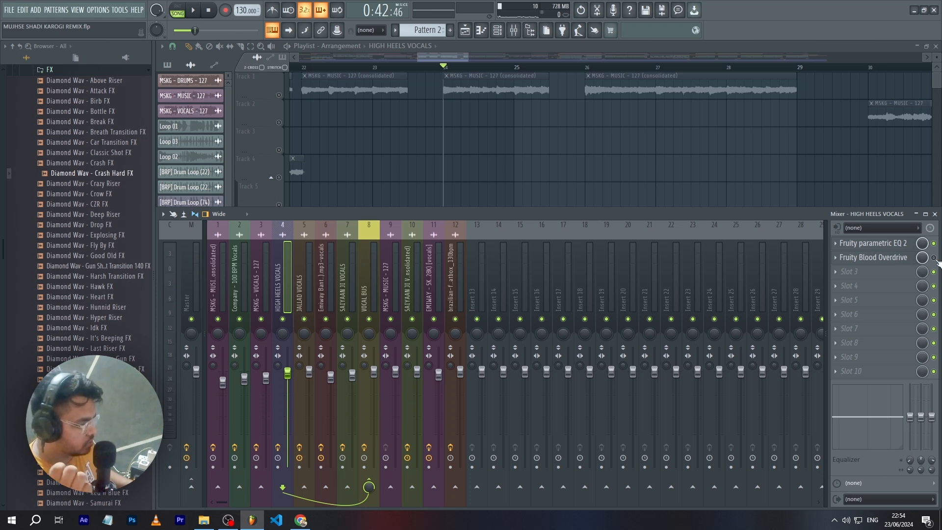
{"action": "key", "text": "space"}
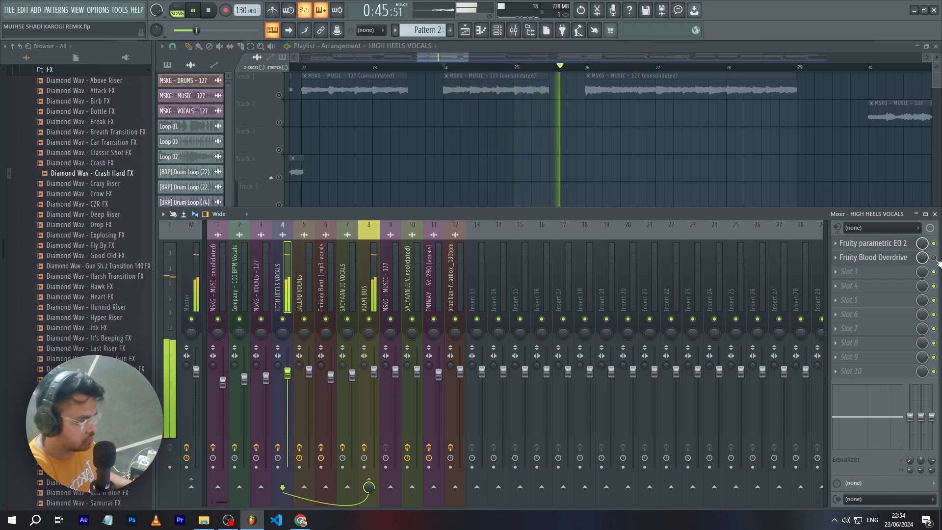
{"action": "key", "text": "space"}
Review the mixer effect chains of the Company, MSKG, HIGH HEELS, JALLAD and Emiway Bantai vocal channels
{"action": "scroll", "coordinate": [583, 196], "scroll_direction": "down", "scroll_amount": 4}
{"action": "key", "text": "F9"}
{"action": "scroll", "coordinate": [554, 189], "scroll_direction": "down", "scroll_amount": 4}
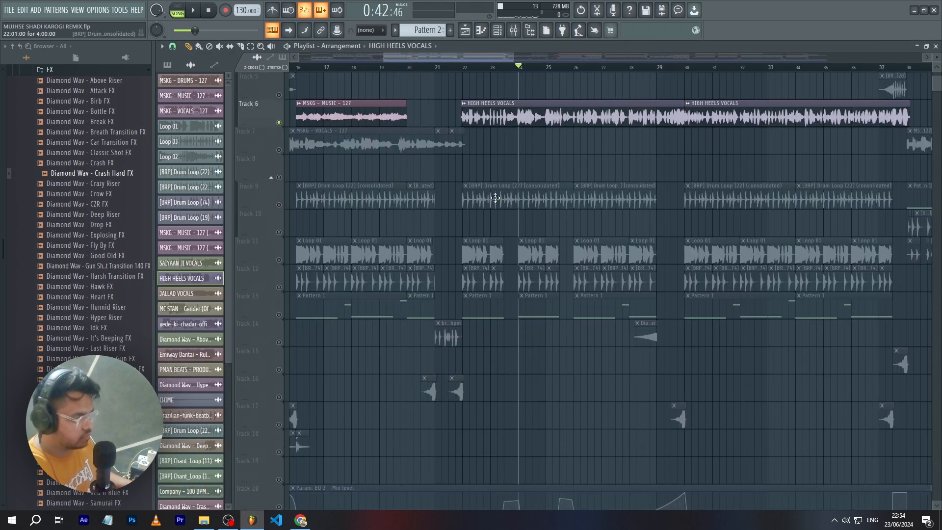
{"action": "key", "text": "F9"}
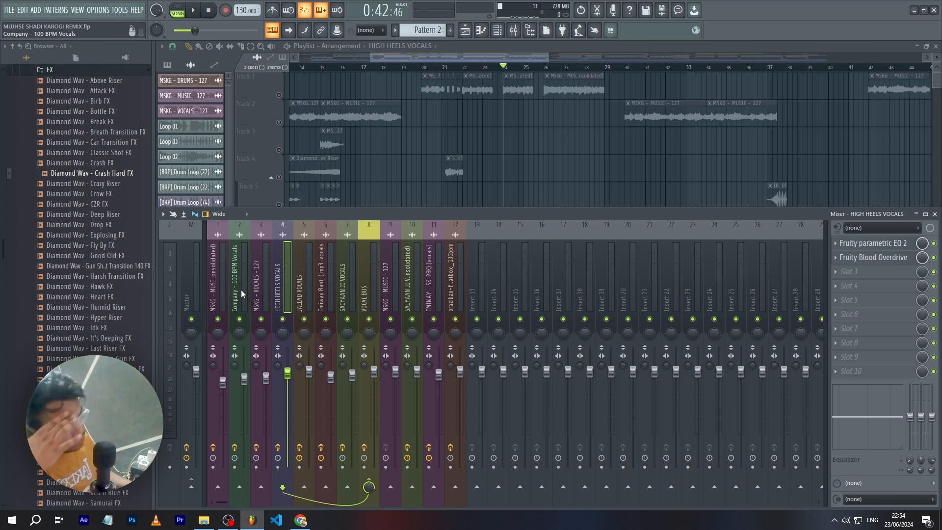
{"action": "left_click", "coordinate": [240, 289]}
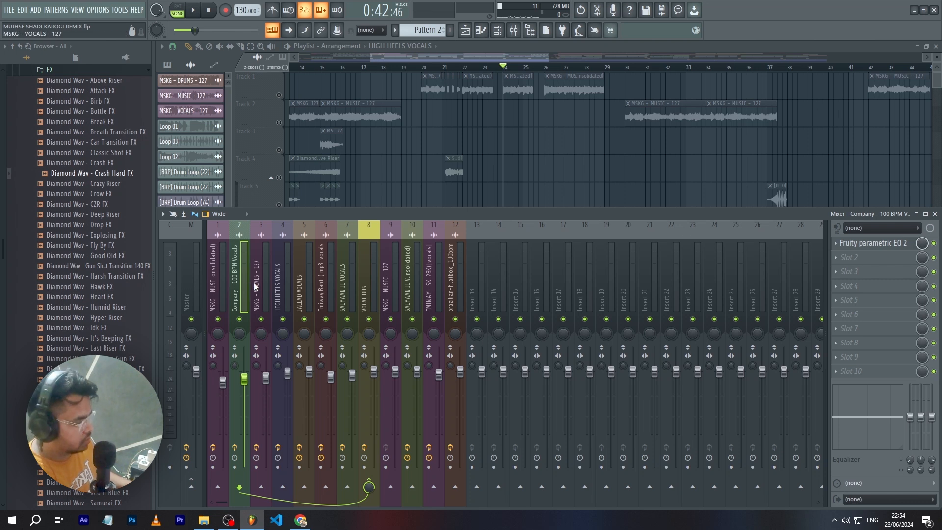
{"action": "left_click", "coordinate": [262, 286]}
{"action": "left_click", "coordinate": [284, 285]}
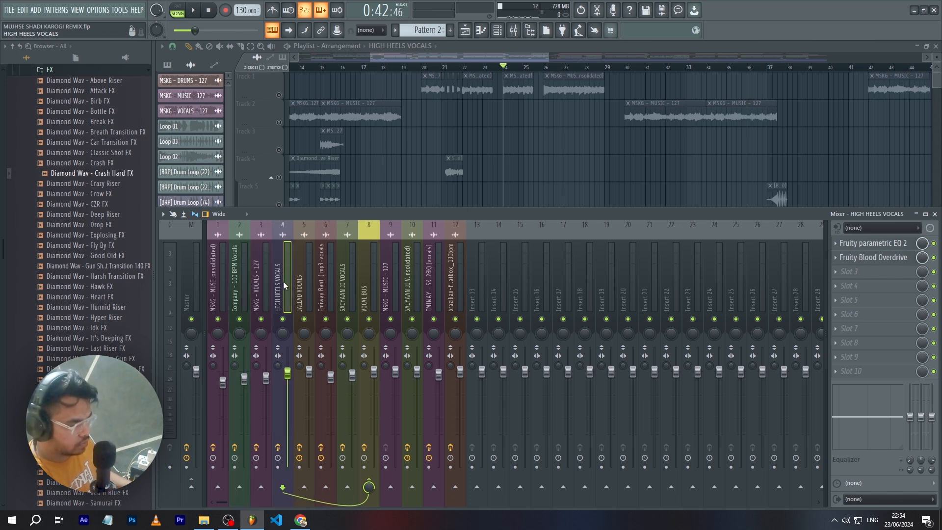
{"action": "left_click", "coordinate": [310, 279]}
{"action": "left_click", "coordinate": [317, 276]}
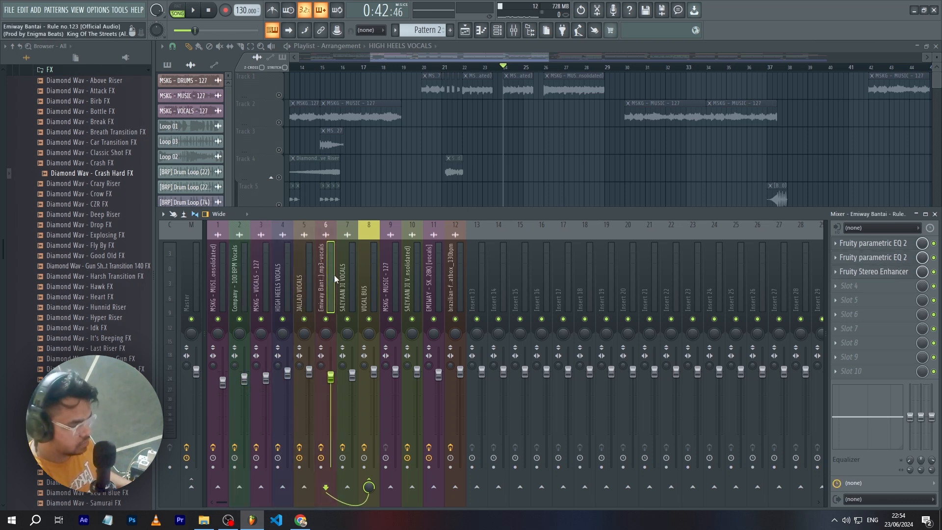
Inspect the Fruity Stereo Enhancer on the Emiway Bantai channel and check the effect chain of SAIYAAN JI VOCALS
{"action": "left_click", "coordinate": [894, 272]}
{"action": "left_click_drag", "start_coordinate": [427, 167], "coordinate": [502, 148]}
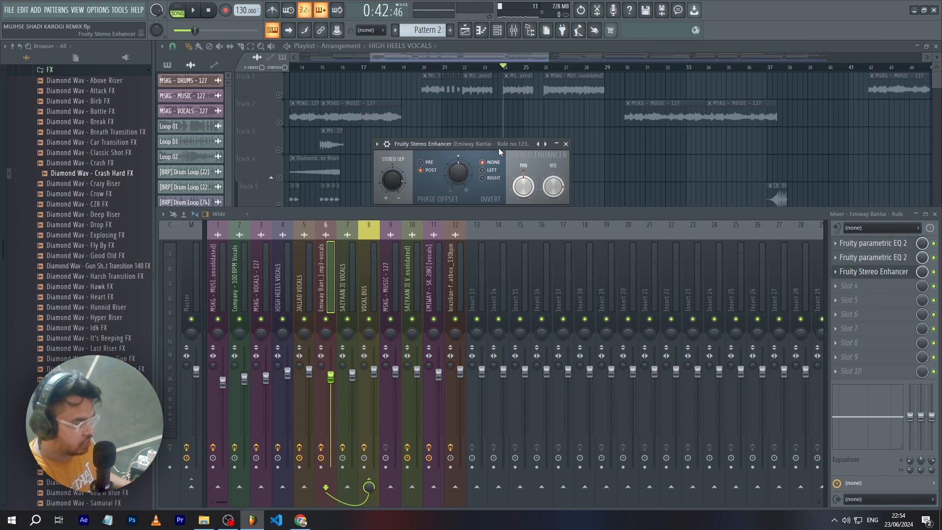
{"action": "left_click", "coordinate": [566, 143]}
{"action": "left_click", "coordinate": [349, 282]}
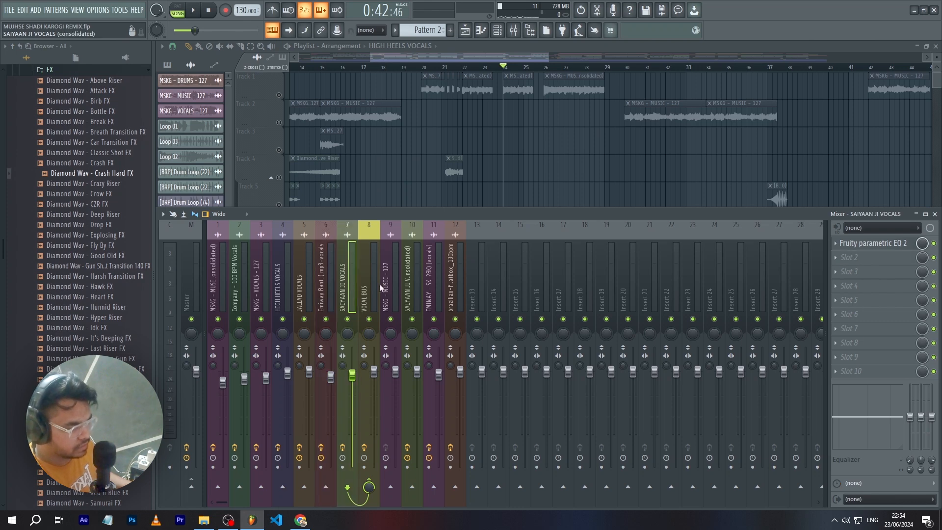
Examine the VOCAL BUS effect chain alongside its Param. EQ 2, Reeverb 2, Love Philter and PanOMatic automation in the arrangement
{"action": "left_click", "coordinate": [367, 282]}
{"action": "right_click", "coordinate": [418, 179]}
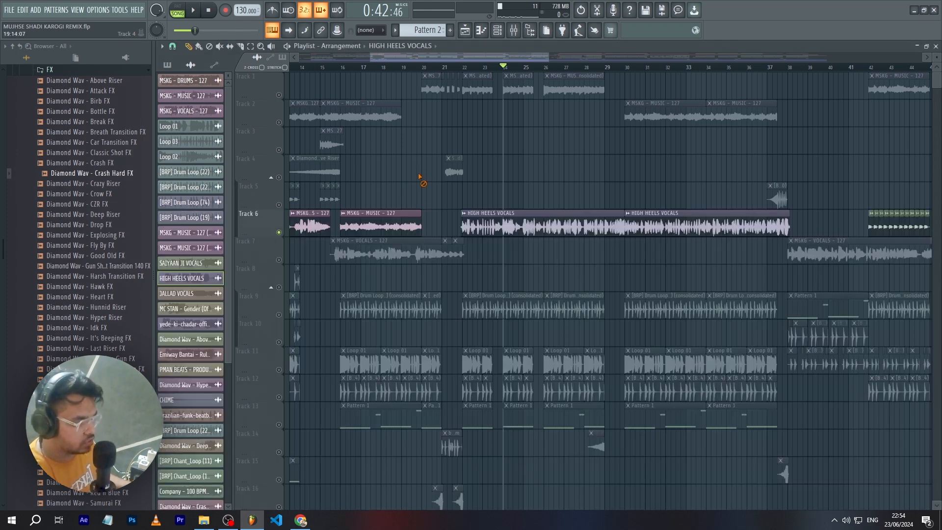
{"action": "scroll", "coordinate": [420, 178], "scroll_direction": "down", "scroll_amount": 9}
{"action": "scroll", "coordinate": [508, 362], "scroll_direction": "up", "scroll_amount": 3}
{"action": "scroll", "coordinate": [508, 363], "scroll_direction": "down", "scroll_amount": 5}
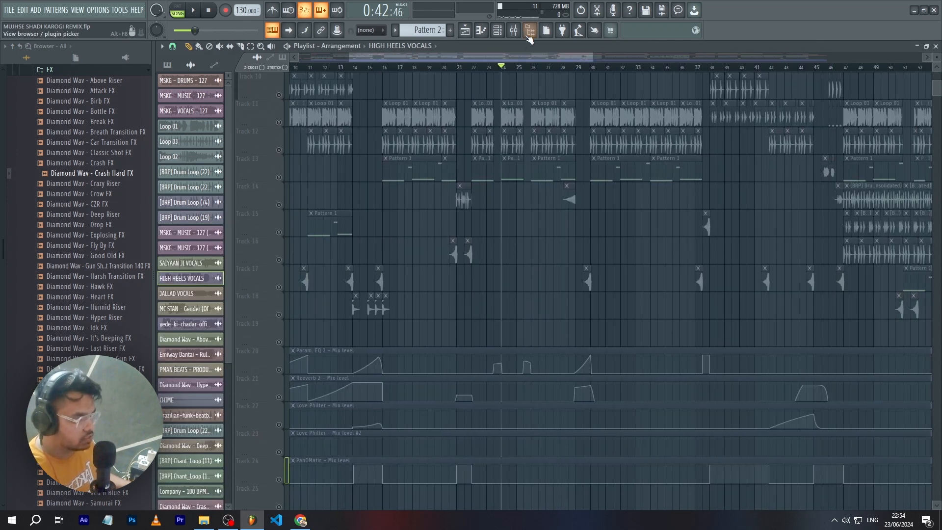
{"action": "left_click", "coordinate": [514, 30]}
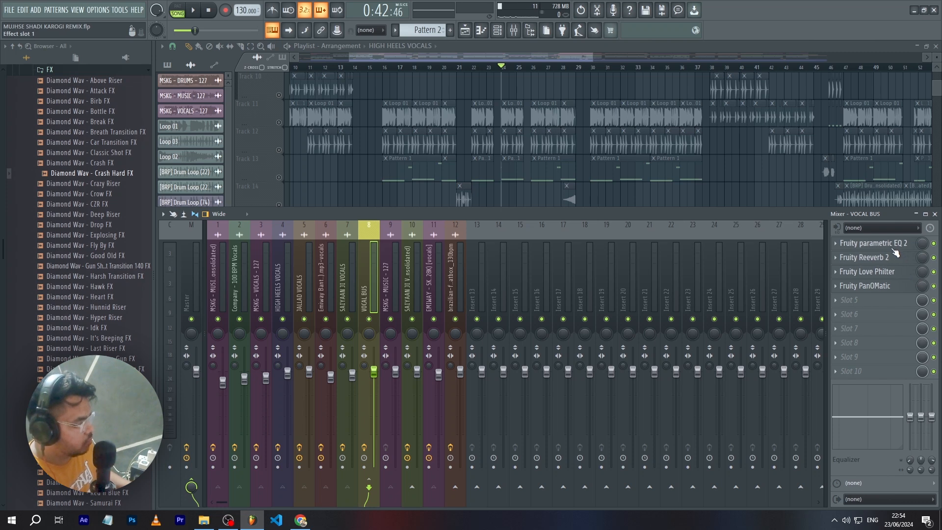
{"action": "left_click", "coordinate": [934, 215]}
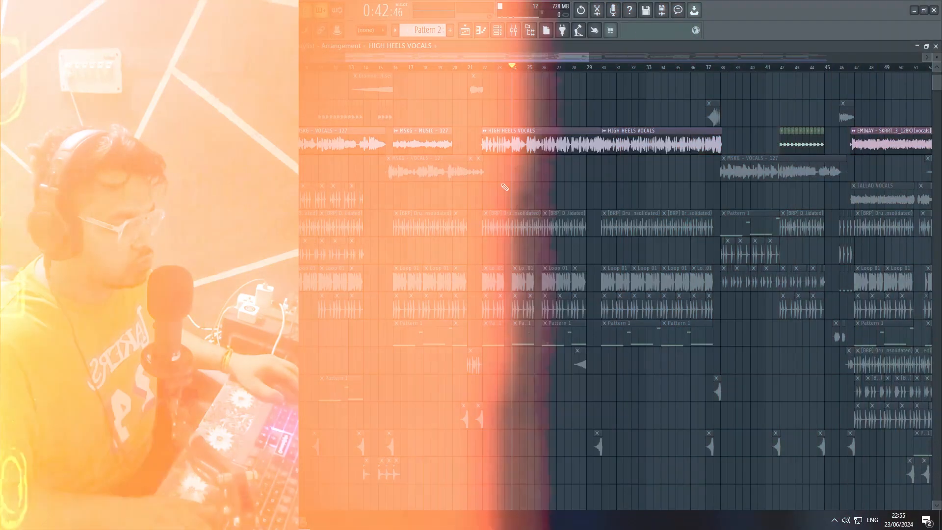
{"action": "scroll", "coordinate": [505, 187], "scroll_direction": "down", "scroll_amount": 5}
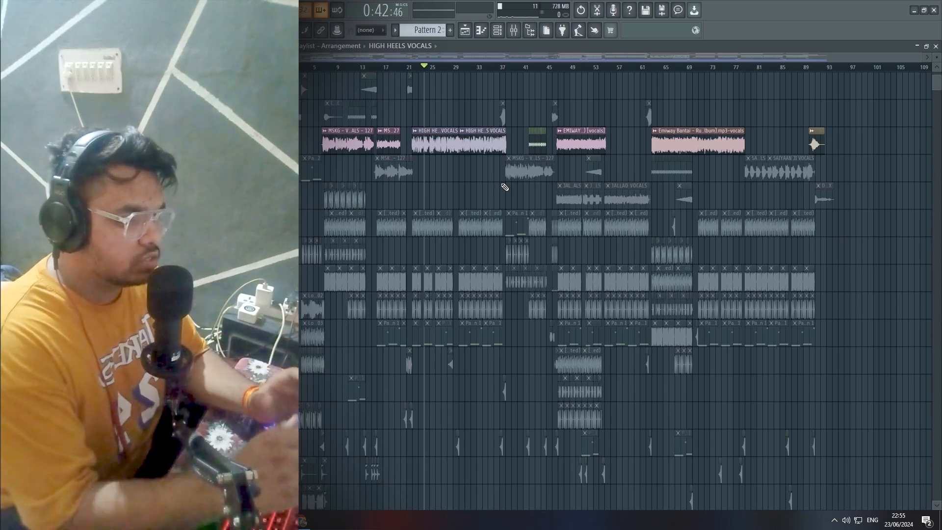